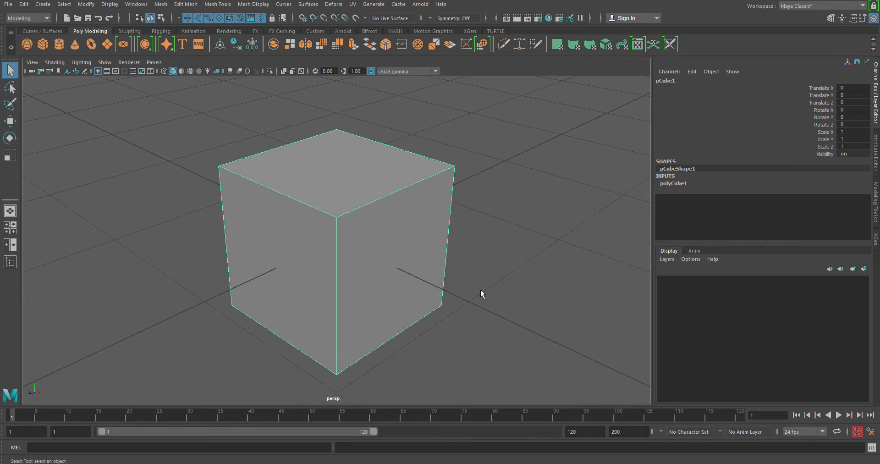
# Examine the cube from several angles and review its available component selection modes.
pyautogui.scroll(-3, 377, 256)
pyautogui.keyDown('alt'); pyautogui.moveTo(377, 257); pyautogui.dragTo(338, 265); pyautogui.keyUp('alt')
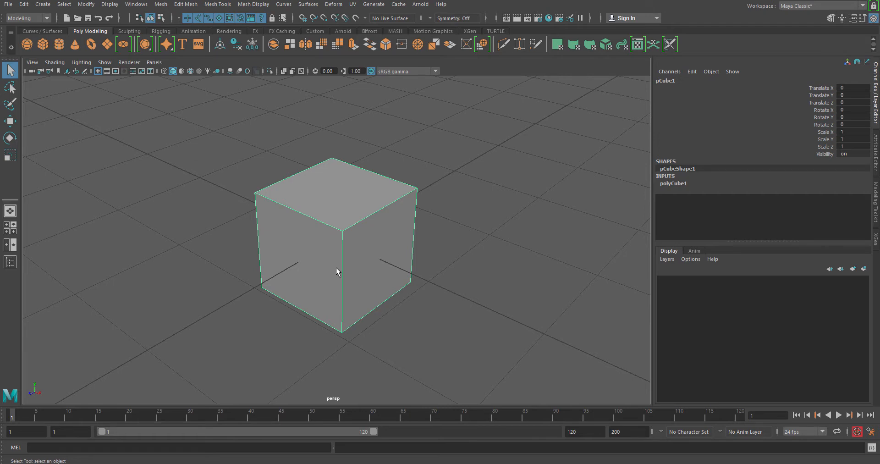
pyautogui.moveTo(396, 311)
pyautogui.keyDown('alt'); pyautogui.mouseDown()
pyautogui.moveTo(379, 321)
pyautogui.moveTo(385, 300)
pyautogui.mouseUp(); pyautogui.keyUp('alt')
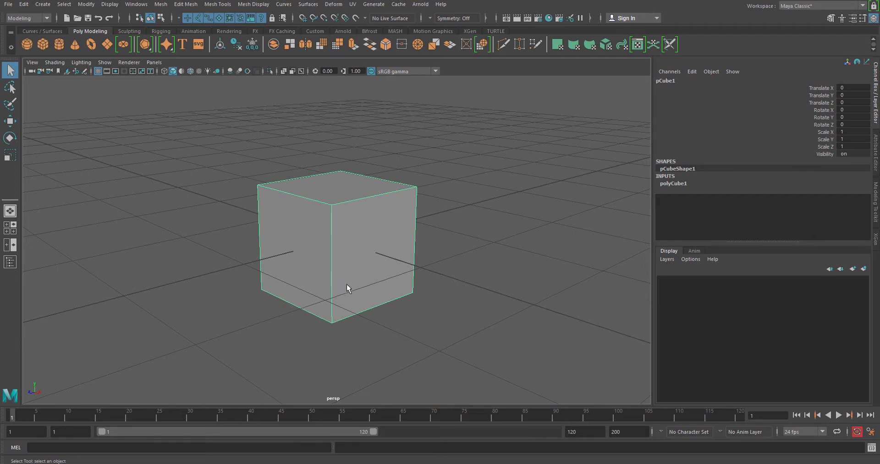
pyautogui.keyDown('alt'); pyautogui.moveTo(440, 240); pyautogui.dragTo(452, 294); pyautogui.keyUp('alt')
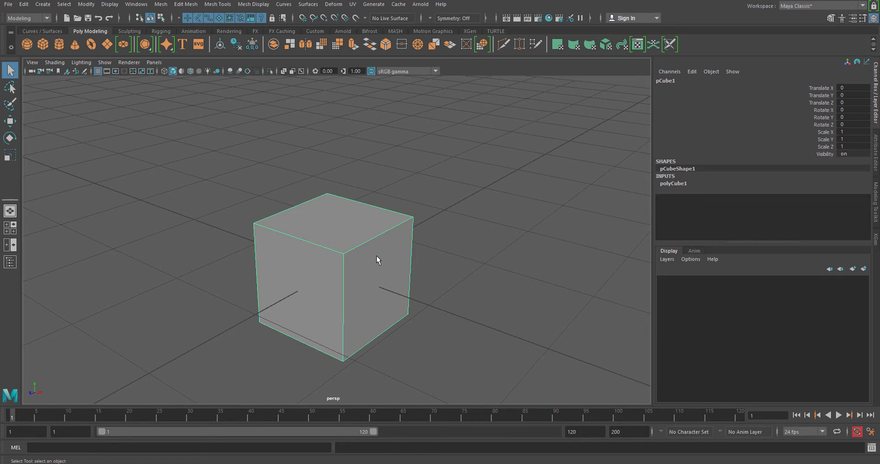
pyautogui.moveTo(352, 242); pyautogui.dragTo(352, 217, button='right')
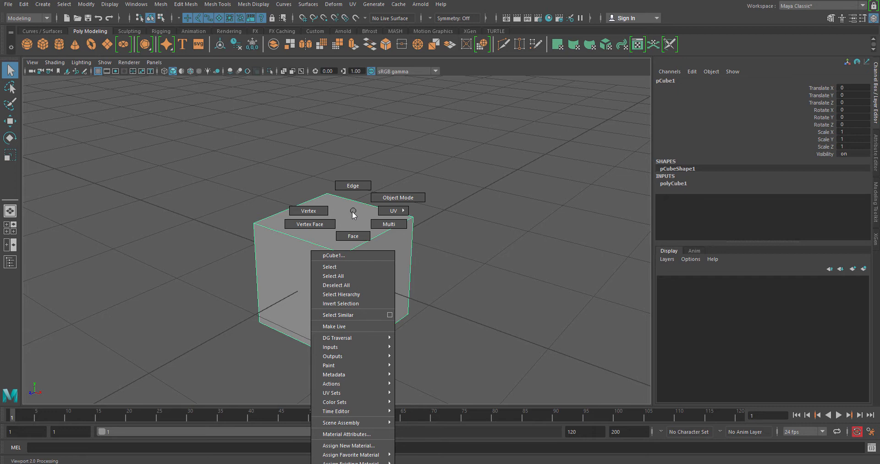
pyautogui.moveTo(352, 214); pyautogui.dragTo(374, 204, button='right')
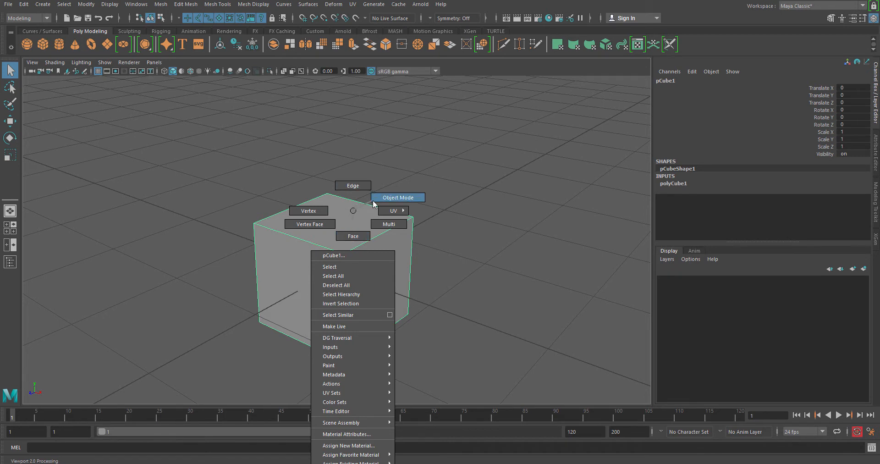
pyautogui.moveTo(374, 204); pyautogui.dragTo(353, 214, button='right')
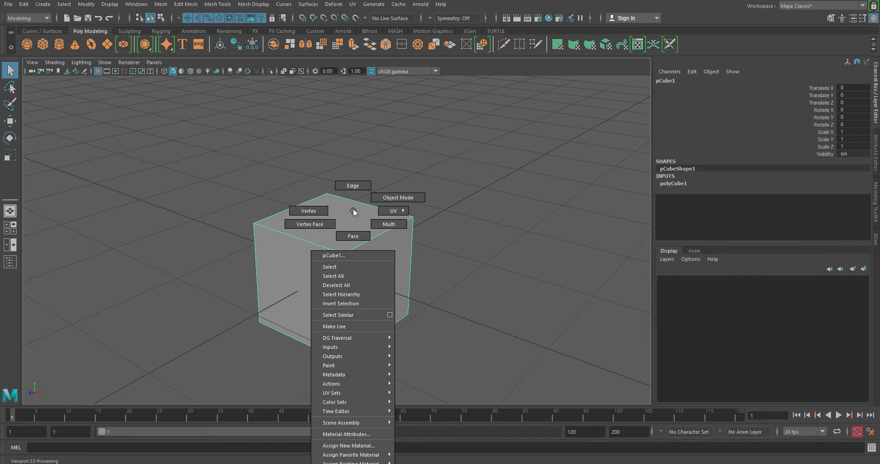
pyautogui.moveTo(353, 210); pyautogui.dragTo(354, 209, button='right')
# In vertex mode, try lowering one top corner vertex of the cube to about 0.24 cm in Y.
pyautogui.keyDown('alt'); pyautogui.moveTo(365, 298); pyautogui.dragTo(336, 285); pyautogui.keyUp('alt')
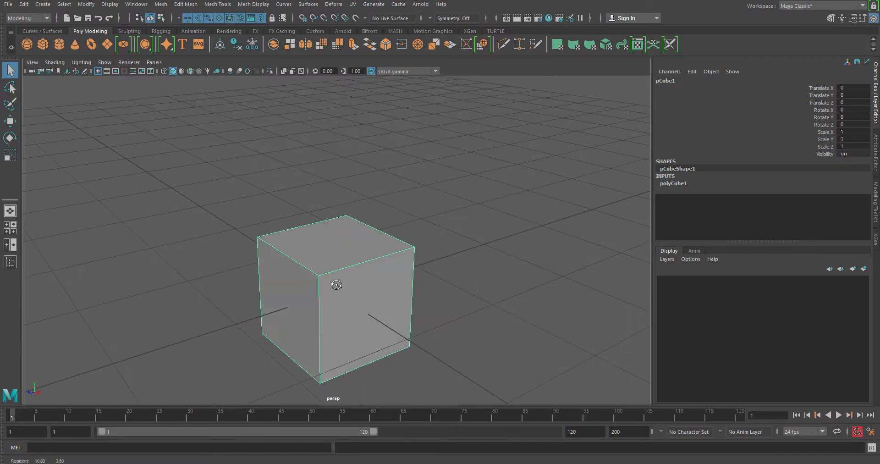
pyautogui.rightClick(341, 251)
pyautogui.moveTo(340, 251); pyautogui.dragTo(296, 210, button='right')
pyautogui.keyDown('alt'); pyautogui.moveTo(324, 265); pyautogui.dragTo(333, 263); pyautogui.keyUp('alt')
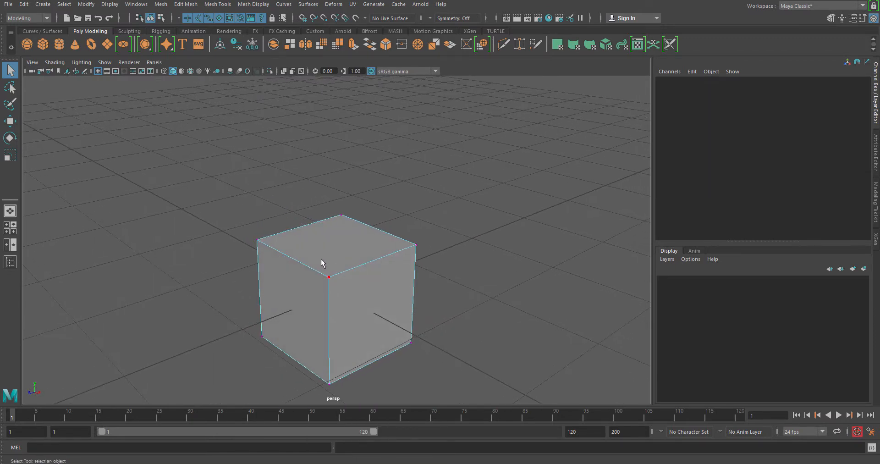
pyautogui.click(327, 274)
pyautogui.keyDown('alt'); pyautogui.moveTo(348, 312); pyautogui.dragTo(351, 290); pyautogui.keyUp('alt')
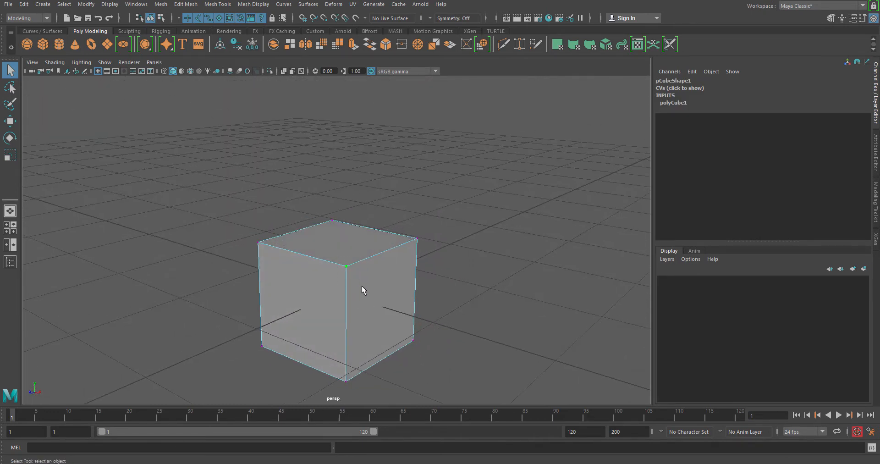
pyautogui.press('w')
pyautogui.keyDown('alt'); pyautogui.moveTo(362, 288); pyautogui.dragTo(426, 229); pyautogui.keyUp('alt')
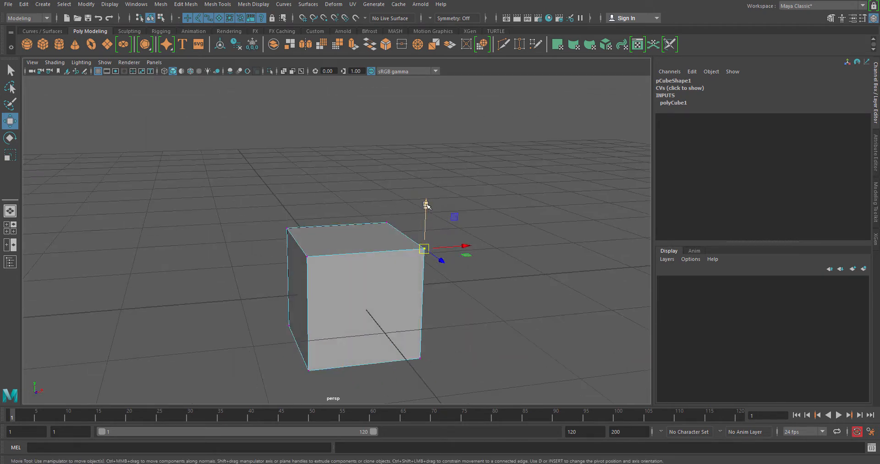
pyautogui.moveTo(426, 205); pyautogui.dragTo(426, 235)
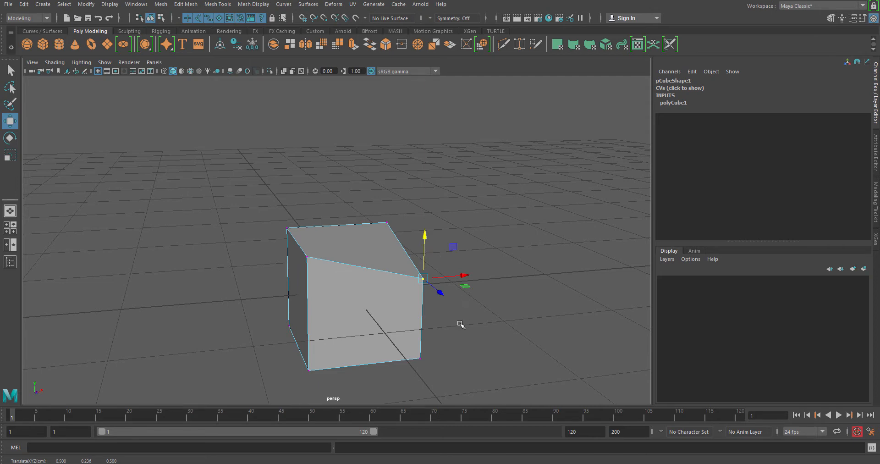
pyautogui.hotkey('ctrl', 'z')
# Try lowering the two top corner vertices on the cube's +X side together to about 0.05 cm in Y.
pyautogui.keyDown('alt'); pyautogui.moveTo(299, 308); pyautogui.dragTo(368, 326); pyautogui.keyUp('alt')
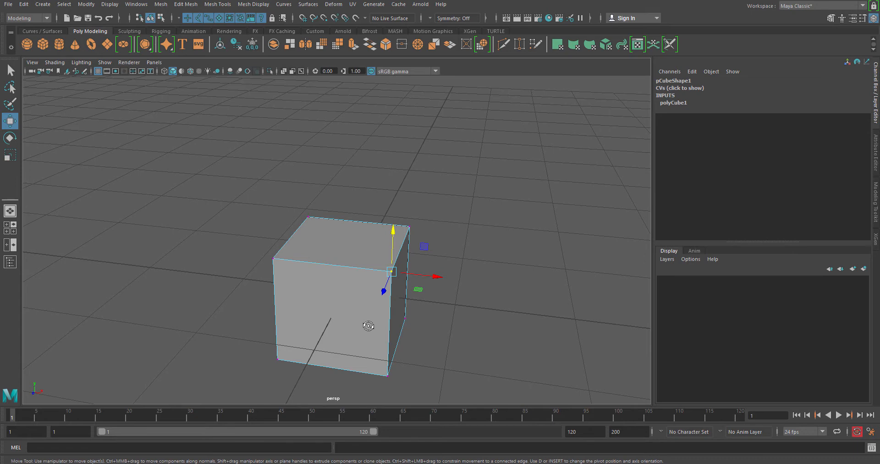
pyautogui.keyDown('alt'); pyautogui.moveTo(342, 314); pyautogui.dragTo(372, 299); pyautogui.keyUp('alt')
pyautogui.keyDown('alt'); pyautogui.moveTo(379, 220); pyautogui.dragTo(374, 284); pyautogui.keyUp('alt')
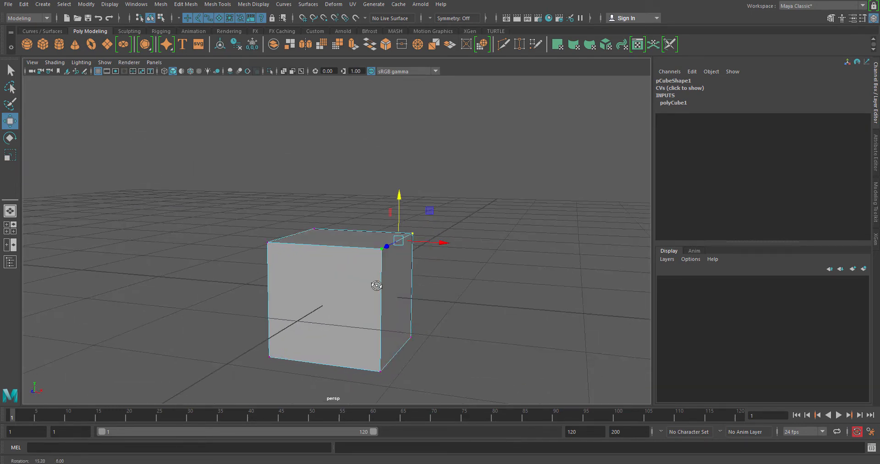
pyautogui.moveTo(398, 196); pyautogui.dragTo(399, 248)
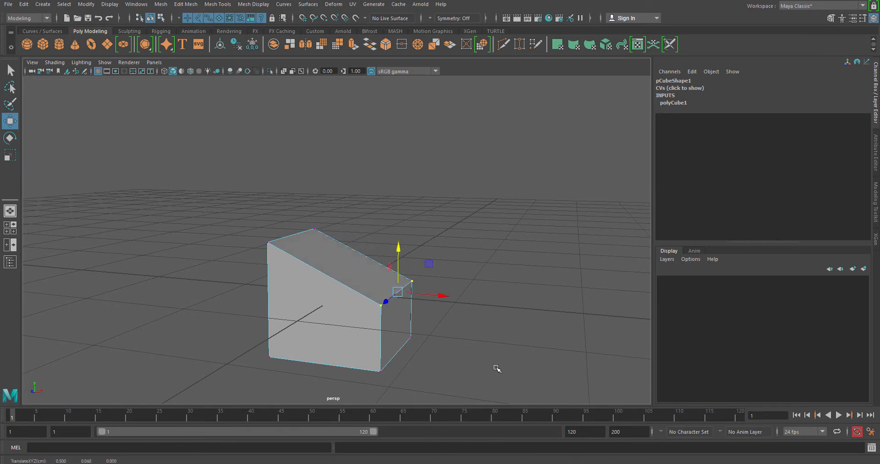
pyautogui.hotkey('ctrl', 'z')
# In edge mode, lower the cube's +X top edge to about 0.03 cm in Y to form a slope, and return to object mode.
pyautogui.keyDown('alt'); pyautogui.moveTo(495, 367); pyautogui.dragTo(373, 311); pyautogui.keyUp('alt')
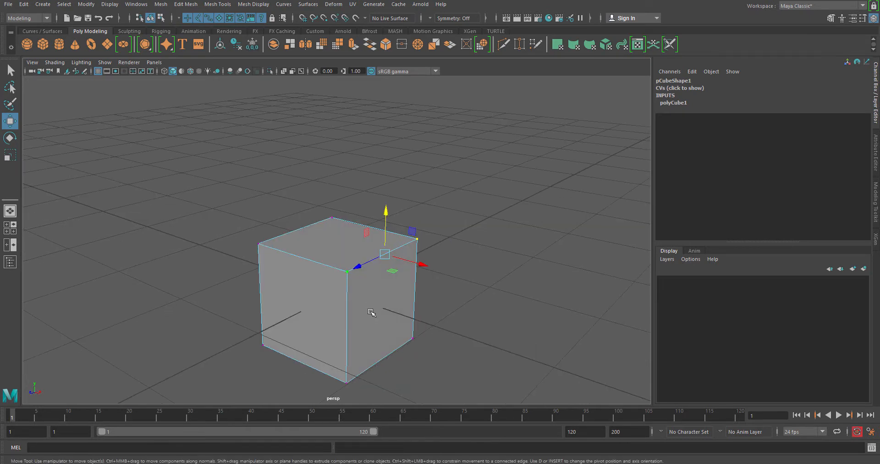
pyautogui.rightClick(372, 306)
pyautogui.click(367, 185)
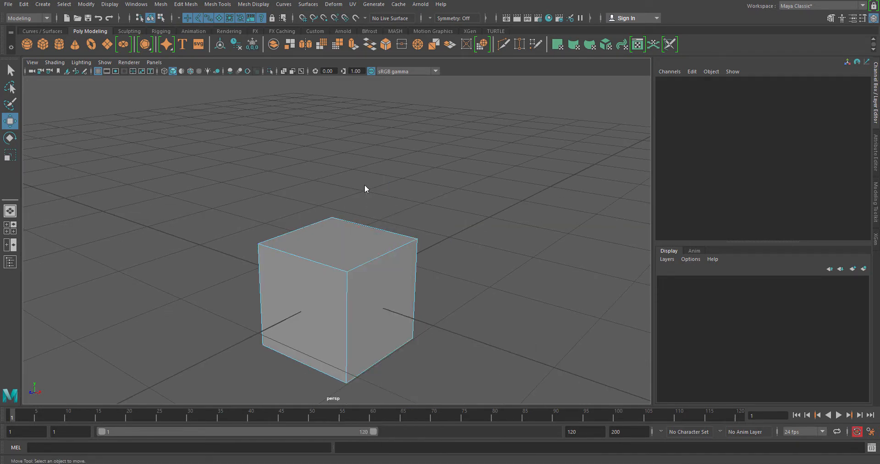
pyautogui.click(390, 252)
pyautogui.keyDown('alt'); pyautogui.moveTo(397, 295); pyautogui.dragTo(413, 288); pyautogui.keyUp('alt')
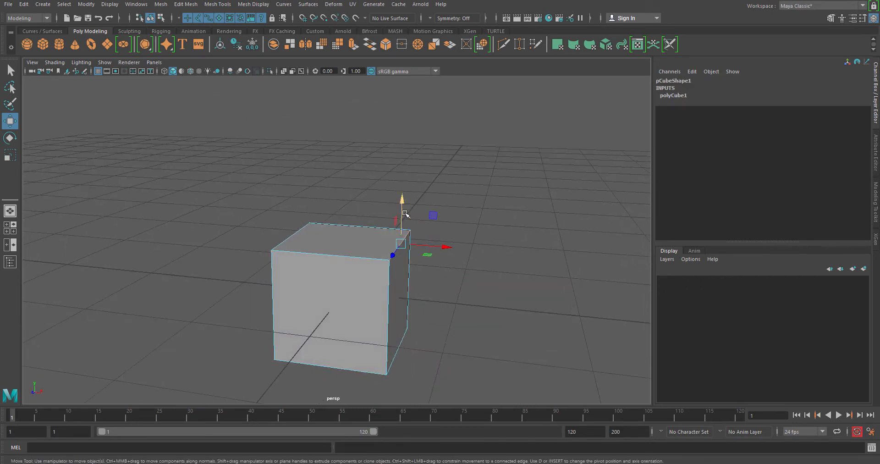
pyautogui.moveTo(402, 200); pyautogui.dragTo(317, 284)
pyautogui.keyDown('alt'); pyautogui.moveTo(336, 334); pyautogui.dragTo(430, 356); pyautogui.keyUp('alt')
pyautogui.click(430, 355)
pyautogui.keyDown('alt'); pyautogui.moveTo(345, 316); pyautogui.dragTo(293, 337); pyautogui.keyUp('alt')
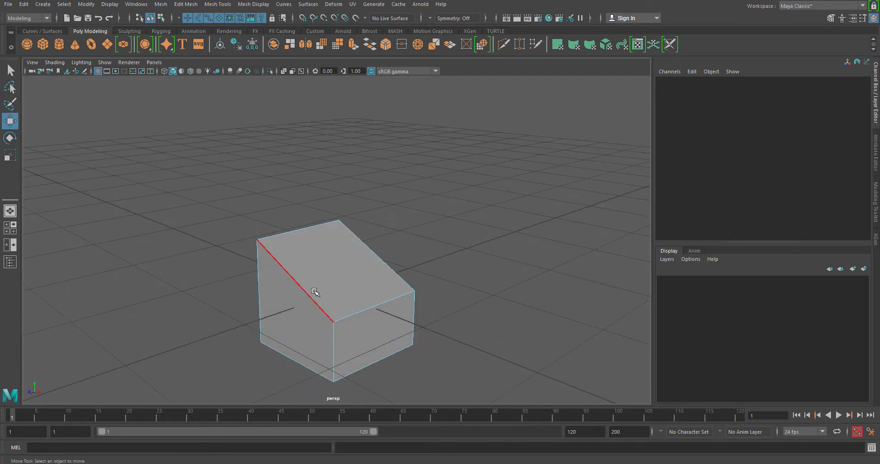
pyautogui.moveTo(316, 292); pyautogui.dragTo(386, 230, button='right')
# Examine the sloped cube from several angles and at closer range.
pyautogui.moveTo(393, 273)
pyautogui.keyDown('alt'); pyautogui.mouseDown()
pyautogui.moveTo(456, 262)
pyautogui.moveTo(393, 260)
pyautogui.mouseUp(); pyautogui.keyUp('alt')
pyautogui.keyDown('alt'); pyautogui.moveTo(406, 327); pyautogui.dragTo(338, 245); pyautogui.keyUp('alt')
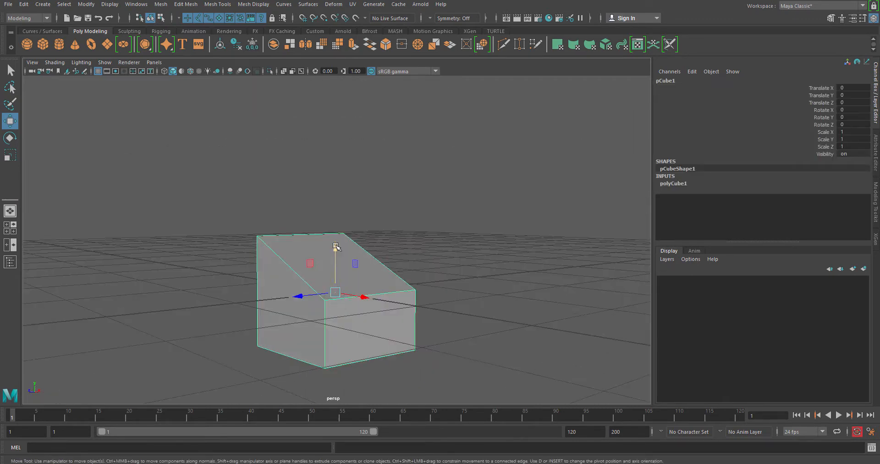
pyautogui.keyDown('alt'); pyautogui.moveTo(341, 318); pyautogui.dragTo(385, 335); pyautogui.keyUp('alt')
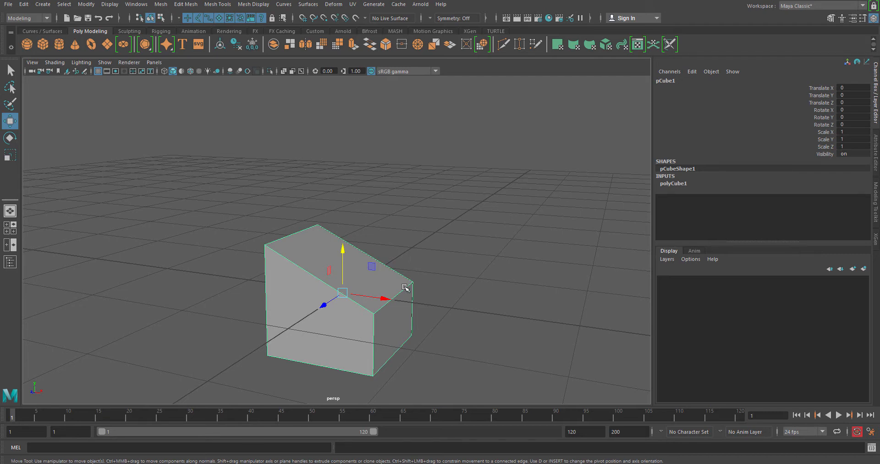
pyautogui.keyDown('alt'); pyautogui.moveTo(402, 305); pyautogui.dragTo(361, 301); pyautogui.keyUp('alt')
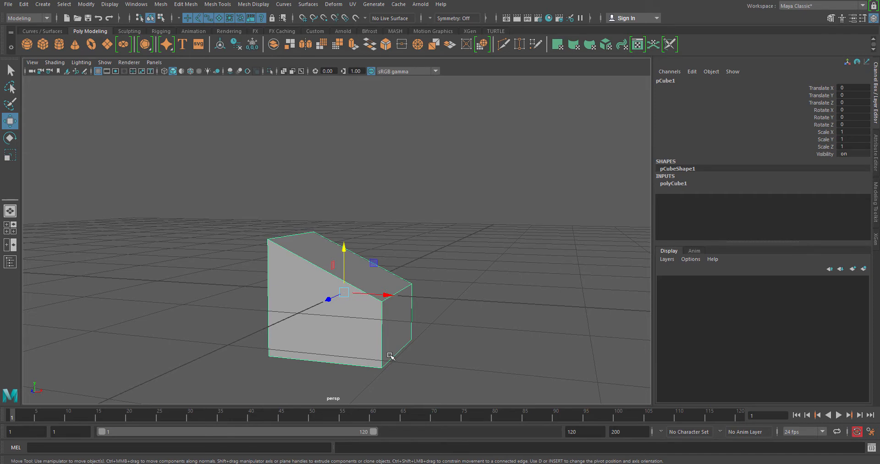
pyautogui.keyDown('alt'); pyautogui.moveTo(395, 334); pyautogui.dragTo(379, 340); pyautogui.keyUp('alt')
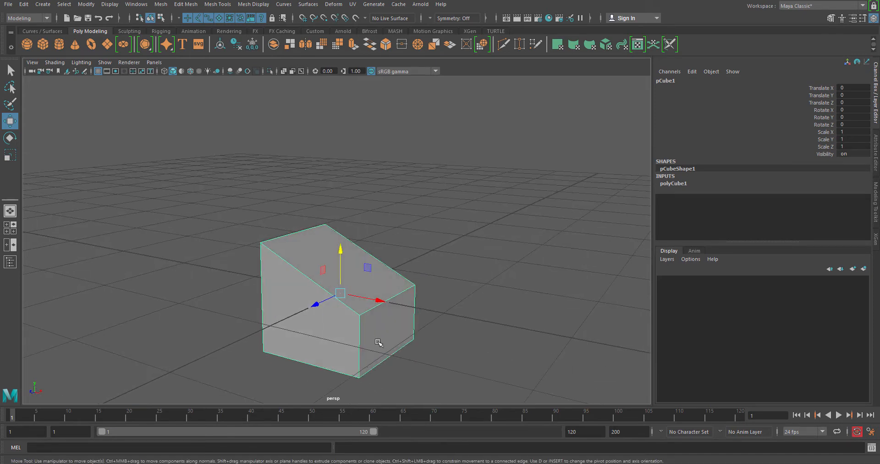
pyautogui.keyDown('alt'); pyautogui.moveTo(349, 325); pyautogui.dragTo(505, 347, button='right'); pyautogui.keyUp('alt')
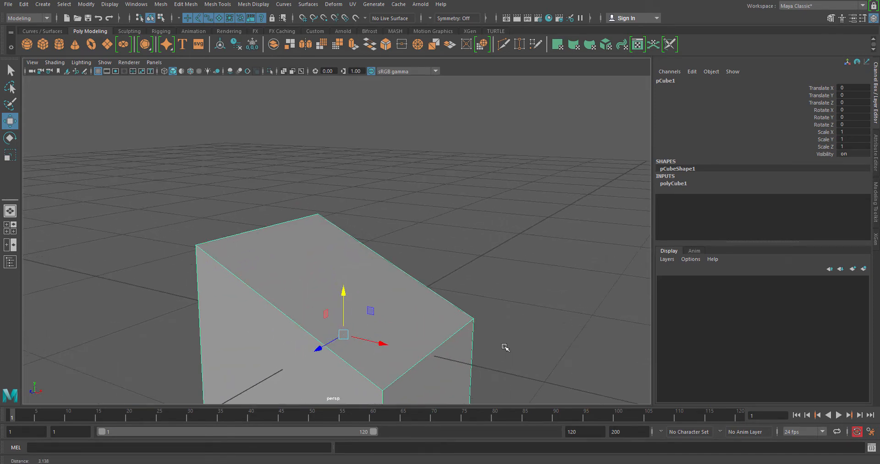
pyautogui.keyDown('alt'); pyautogui.moveTo(439, 333); pyautogui.dragTo(428, 263, button='middle'); pyautogui.keyUp('alt')
pyautogui.keyDown('alt'); pyautogui.moveTo(417, 301); pyautogui.dragTo(412, 252, button='middle'); pyautogui.keyUp('alt')
pyautogui.keyDown('alt'); pyautogui.moveTo(483, 270); pyautogui.dragTo(433, 288, button='right'); pyautogui.keyUp('alt')
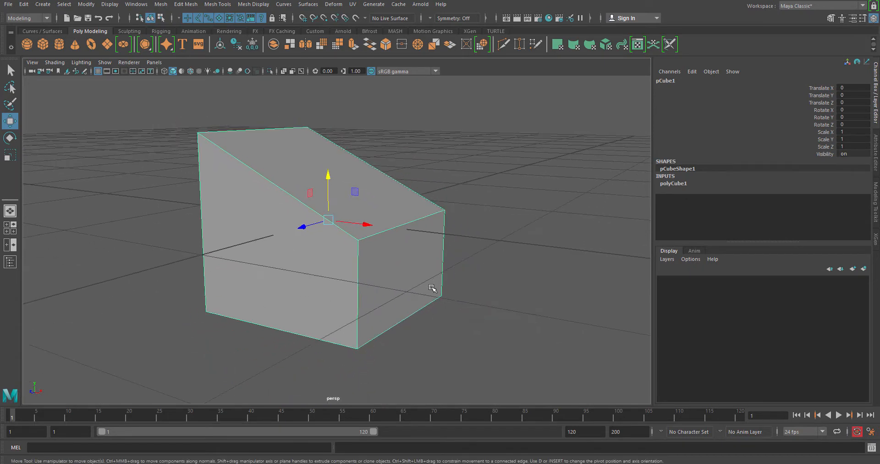
pyautogui.keyDown('alt'); pyautogui.moveTo(433, 289); pyautogui.dragTo(430, 291); pyautogui.keyUp('alt')
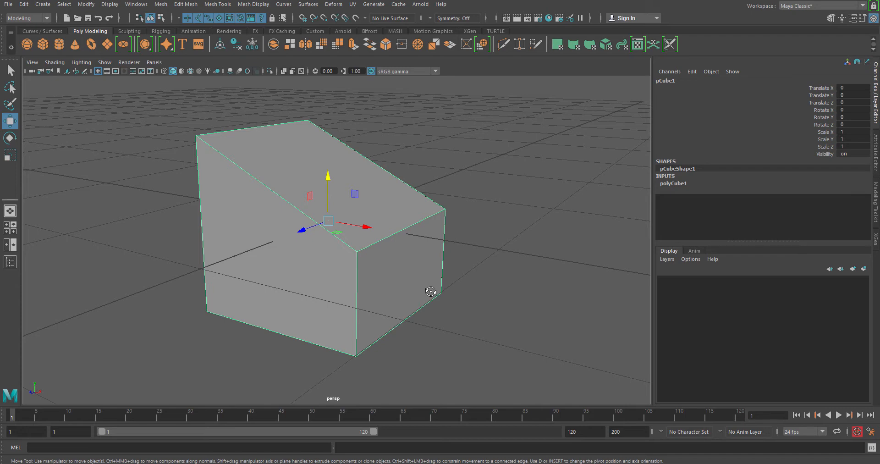
pyautogui.keyDown('alt'); pyautogui.moveTo(403, 289); pyautogui.dragTo(399, 269); pyautogui.keyUp('alt')
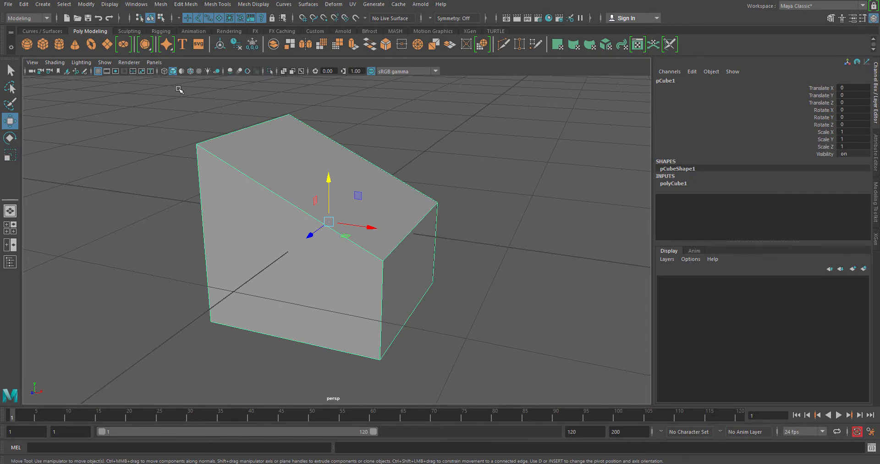
pyautogui.click(159, 5)
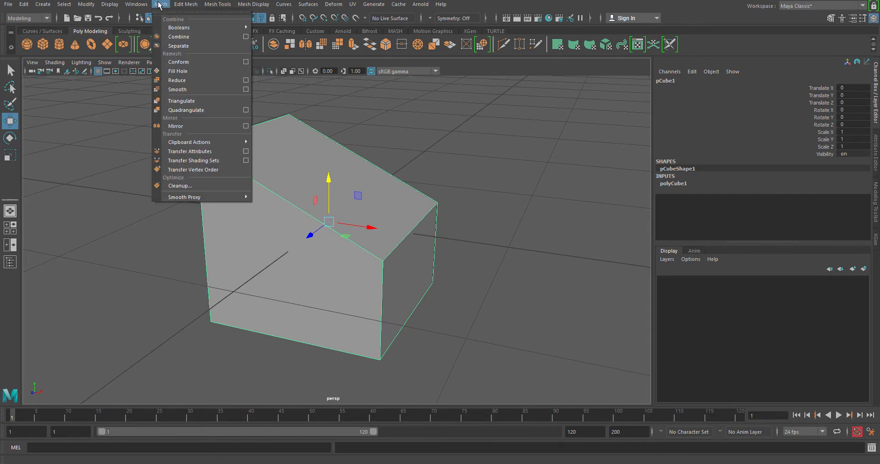
pyautogui.moveTo(187, 5)
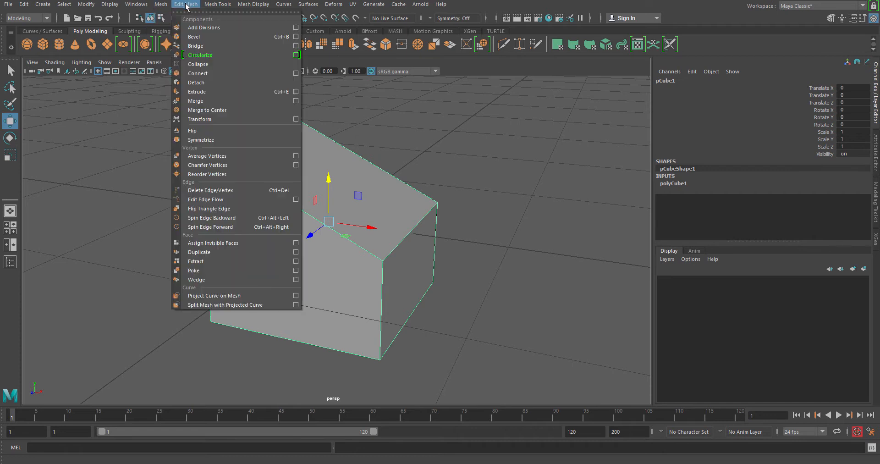
pyautogui.click(221, 4)
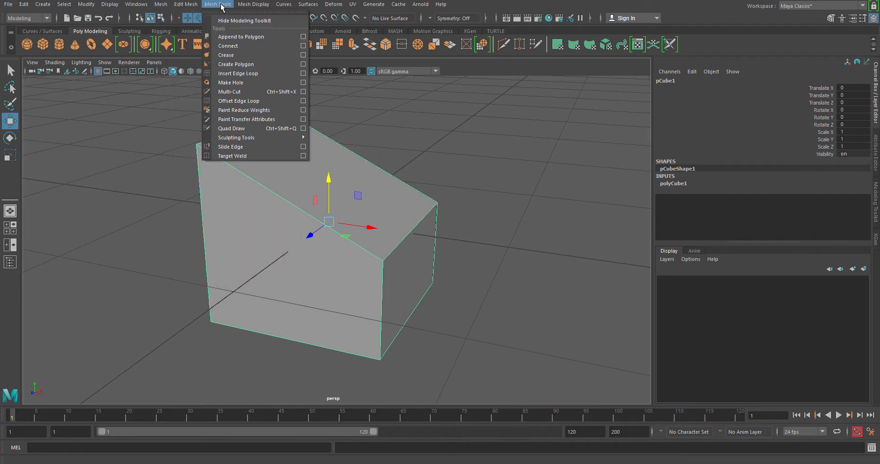
pyautogui.moveTo(251, 5)
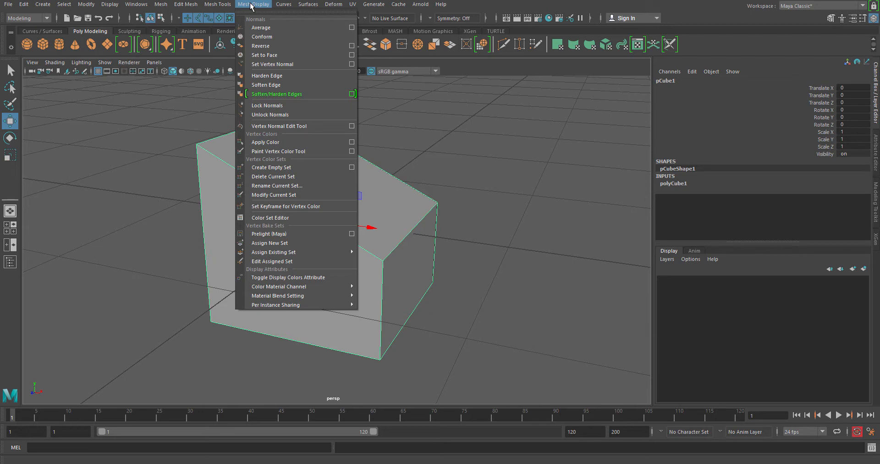
pyautogui.moveTo(155, 6)
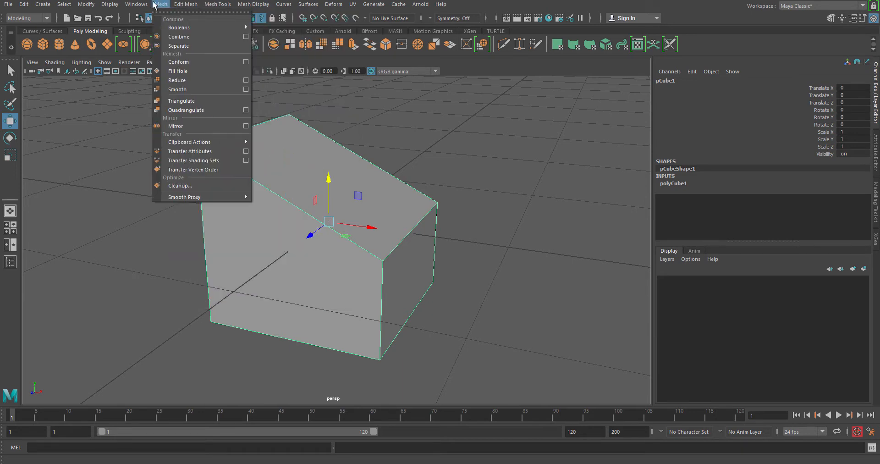
pyautogui.moveTo(215, 6)
pyautogui.click(163, 7)
# Switch the cube to face mode and select its sloped top face.
pyautogui.keyDown('alt'); pyautogui.moveTo(339, 203); pyautogui.dragTo(304, 202); pyautogui.keyUp('alt')
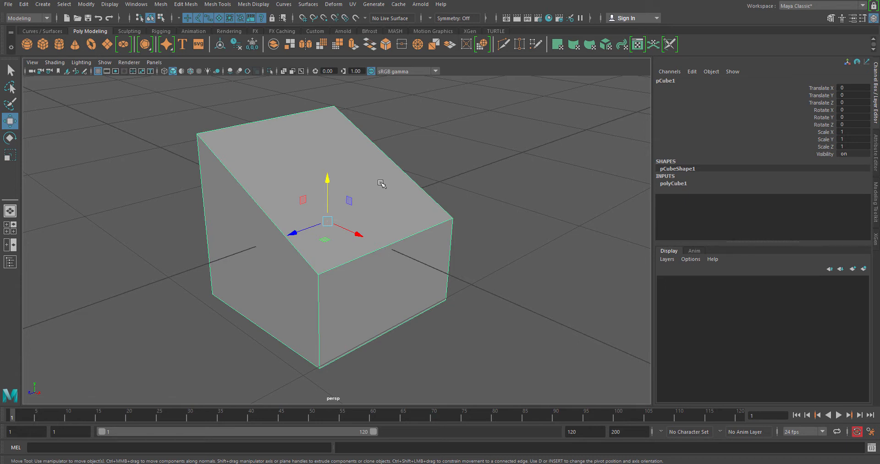
pyautogui.moveTo(381, 184); pyautogui.dragTo(380, 206, button='right')
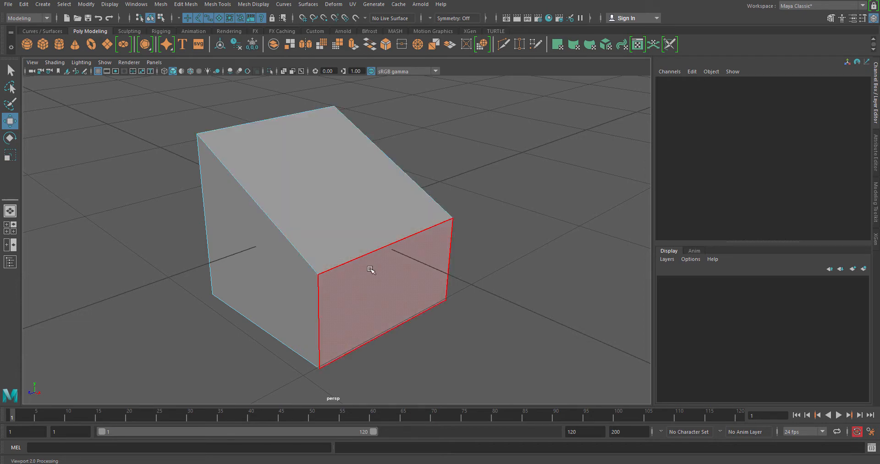
pyautogui.click(319, 236)
pyautogui.keyDown('alt'); pyautogui.moveTo(383, 263); pyautogui.dragTo(385, 238); pyautogui.keyUp('alt')
pyautogui.moveTo(393, 201); pyautogui.dragTo(392, 229, button='right')
pyautogui.click(353, 183)
pyautogui.keyDown('alt'); pyautogui.moveTo(353, 250); pyautogui.dragTo(369, 236); pyautogui.keyUp('alt')
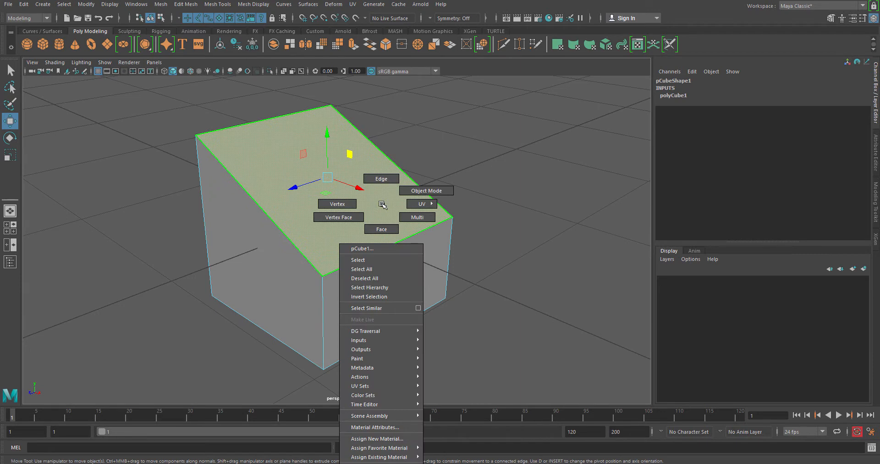
# Switch to edge mode and select the lowered edge between the sloped face and the short +X side.
pyautogui.moveTo(381, 203); pyautogui.dragTo(382, 180, button='right')
pyautogui.click(385, 245)
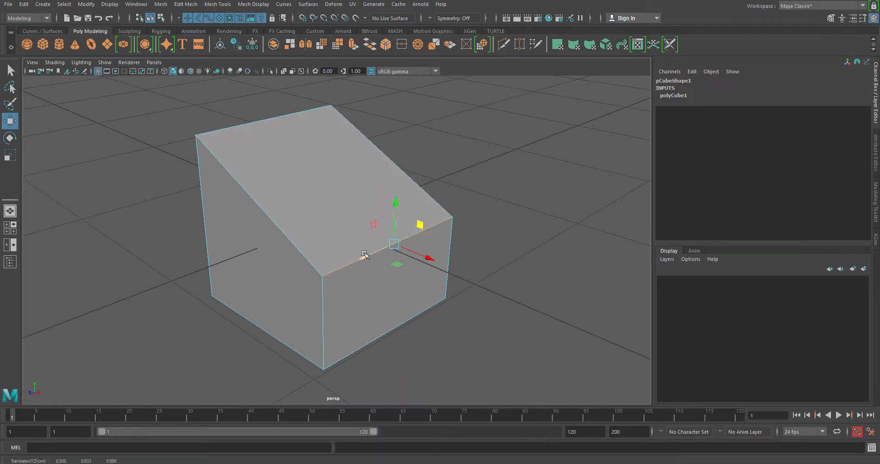
# In vertex mode, try moving the two vertices at the slope's lower edge down and outward, and undo the move.
pyautogui.moveTo(338, 271); pyautogui.dragTo(295, 211, button='right')
pyautogui.moveTo(323, 263); pyautogui.dragTo(346, 300, button='middle')
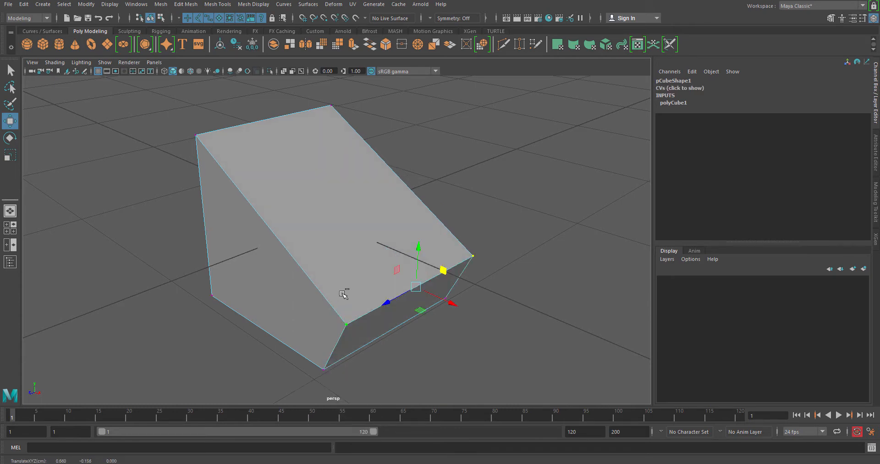
pyautogui.hotkey('ctrl', 'z')
# Inspect the slope and the short +X side of the cube from several angles and distances.
pyautogui.keyDown('alt'); pyautogui.moveTo(370, 321); pyautogui.dragTo(430, 312); pyautogui.keyUp('alt')
pyautogui.keyDown('alt'); pyautogui.moveTo(430, 311); pyautogui.dragTo(406, 285, button='right'); pyautogui.keyUp('alt')
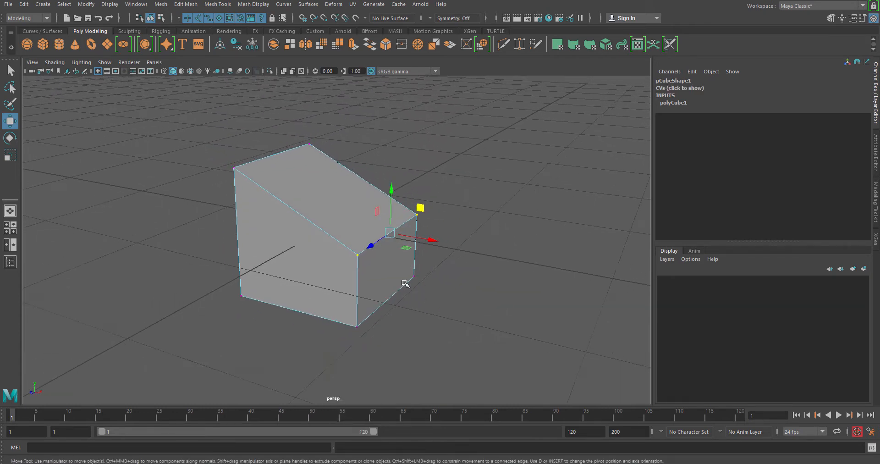
pyautogui.keyDown('alt'); pyautogui.moveTo(406, 284); pyautogui.dragTo(442, 293, button='middle'); pyautogui.keyUp('alt')
pyautogui.keyDown('alt'); pyautogui.moveTo(442, 293); pyautogui.dragTo(414, 296); pyautogui.keyUp('alt')
pyautogui.keyDown('alt'); pyautogui.moveTo(414, 297); pyautogui.dragTo(481, 304, button='right'); pyautogui.keyUp('alt')
pyautogui.keyDown('alt'); pyautogui.moveTo(481, 304); pyautogui.dragTo(443, 305, button='middle'); pyautogui.keyUp('alt')
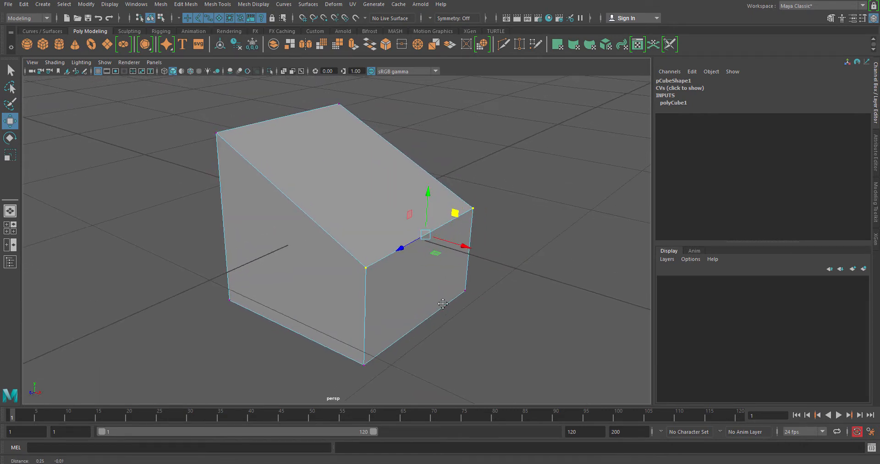
pyautogui.keyDown('alt'); pyautogui.moveTo(443, 305); pyautogui.dragTo(450, 317); pyautogui.keyUp('alt')
pyautogui.keyDown('alt'); pyautogui.moveTo(479, 317); pyautogui.dragTo(466, 309, button='right'); pyautogui.keyUp('alt')
pyautogui.keyDown('alt'); pyautogui.moveTo(465, 309); pyautogui.dragTo(390, 303); pyautogui.keyUp('alt')
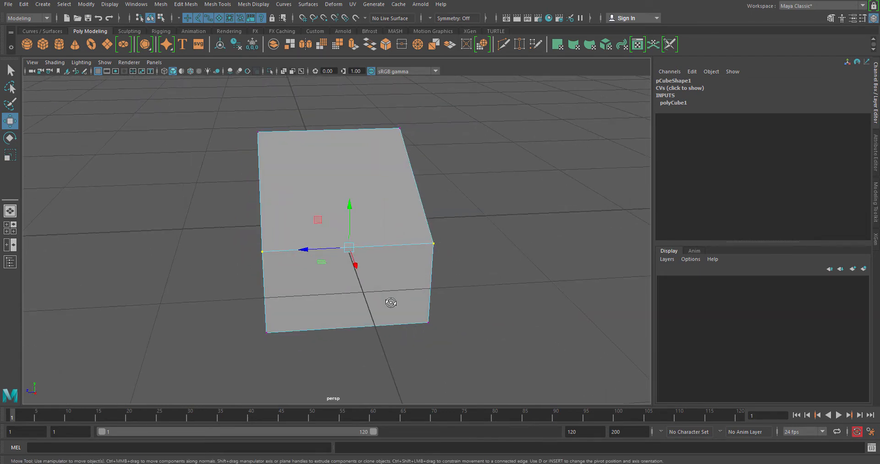
pyautogui.moveTo(390, 302)
pyautogui.keyDown('alt'); pyautogui.mouseDown()
pyautogui.moveTo(358, 305)
pyautogui.moveTo(418, 306)
pyautogui.moveTo(392, 298)
pyautogui.mouseUp(); pyautogui.keyUp('alt')
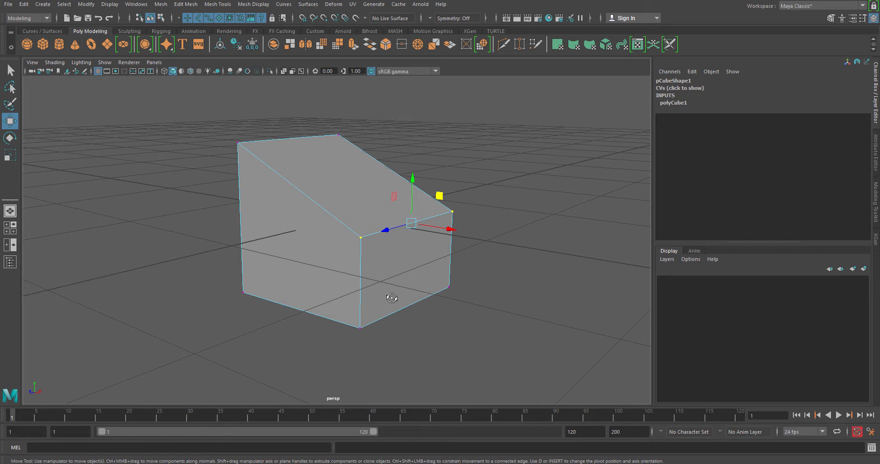
pyautogui.keyDown('alt'); pyautogui.moveTo(392, 298); pyautogui.dragTo(369, 276); pyautogui.keyUp('alt')
# Return the cube to object mode, go through vertex mode to edge mode, and select the far sloped edge.
pyautogui.moveTo(322, 207); pyautogui.dragTo(349, 194, button='right')
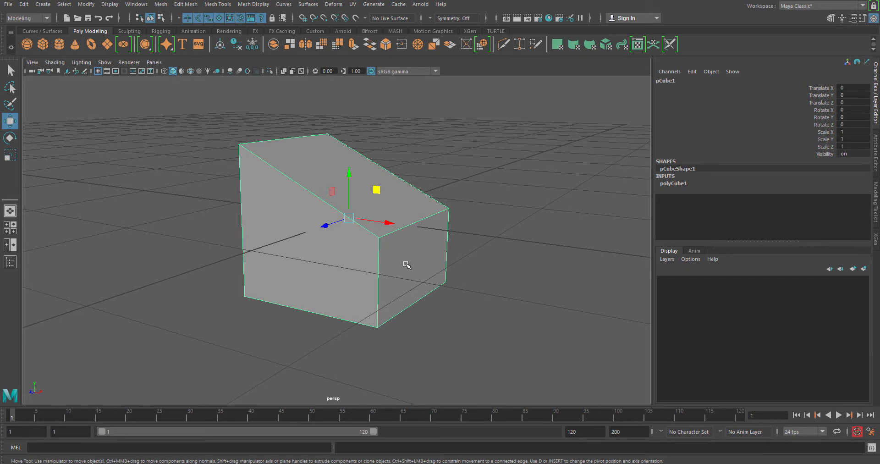
pyautogui.moveTo(371, 244); pyautogui.dragTo(86, 245, button='right')
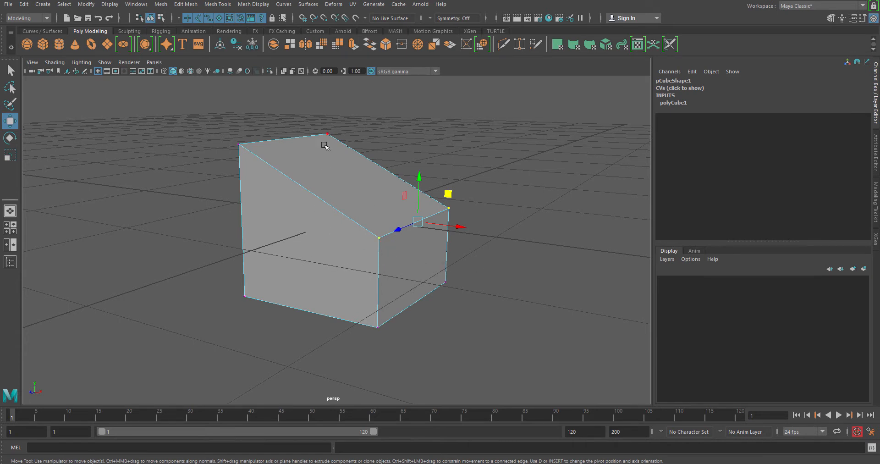
pyautogui.moveTo(328, 255); pyautogui.dragTo(326, 99, button='right')
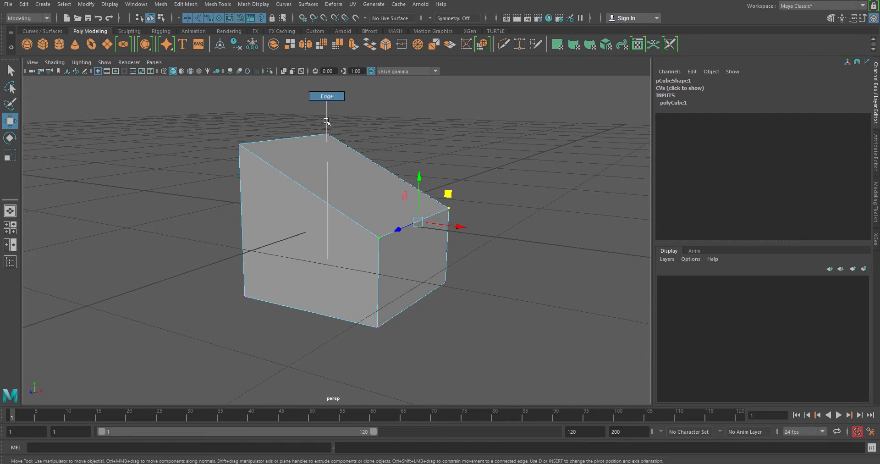
pyautogui.click(369, 162)
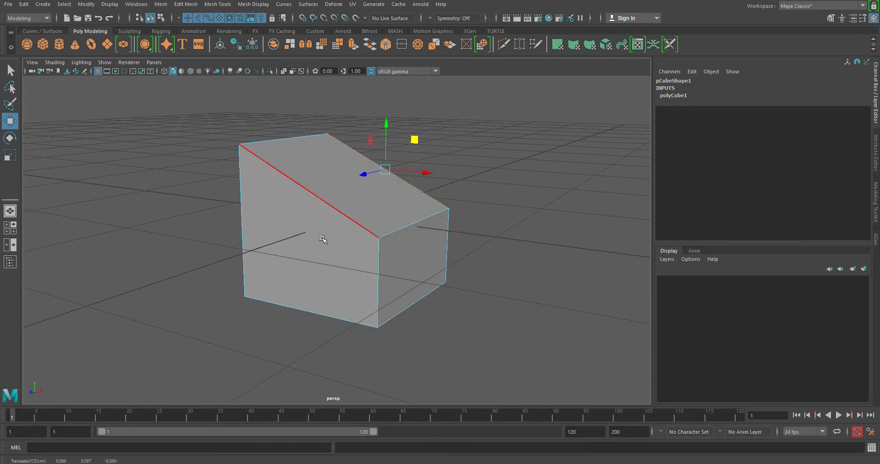
# Cycle the cube through face, edge and vertex modes and return it to object mode.
pyautogui.moveTo(325, 240); pyautogui.dragTo(315, 325, button='right')
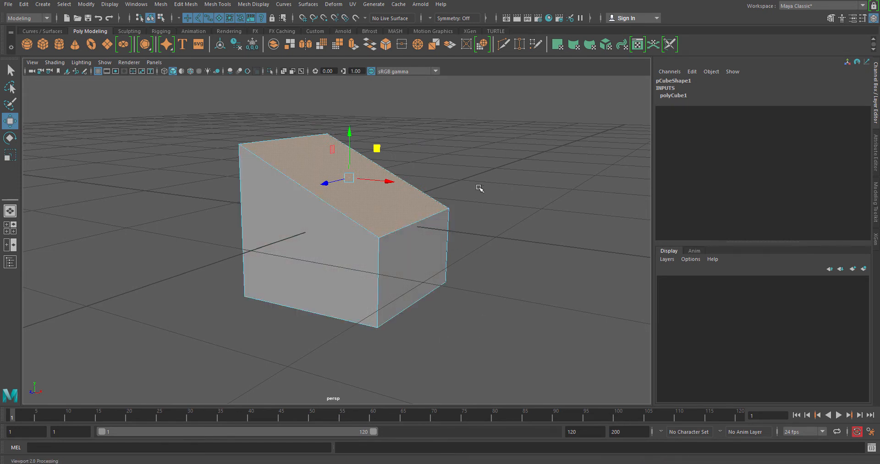
pyautogui.rightClick(402, 212)
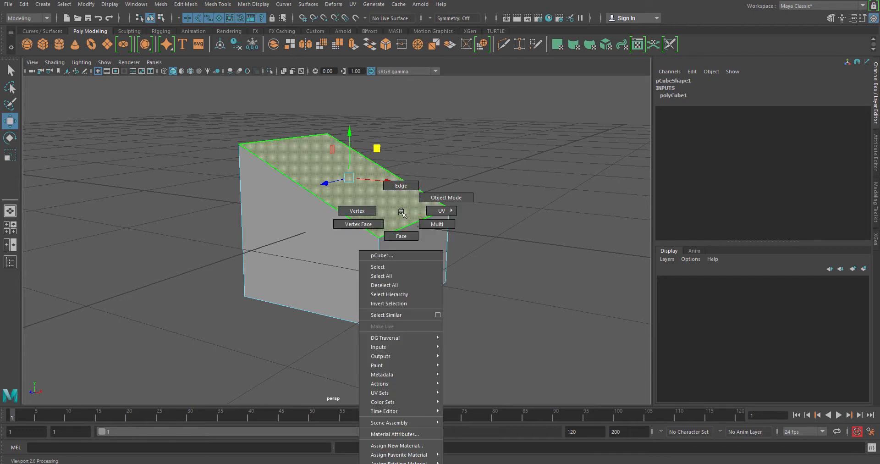
pyautogui.moveTo(401, 212); pyautogui.dragTo(400, 141, button='right')
pyautogui.moveTo(410, 200); pyautogui.dragTo(410, 221, button='right')
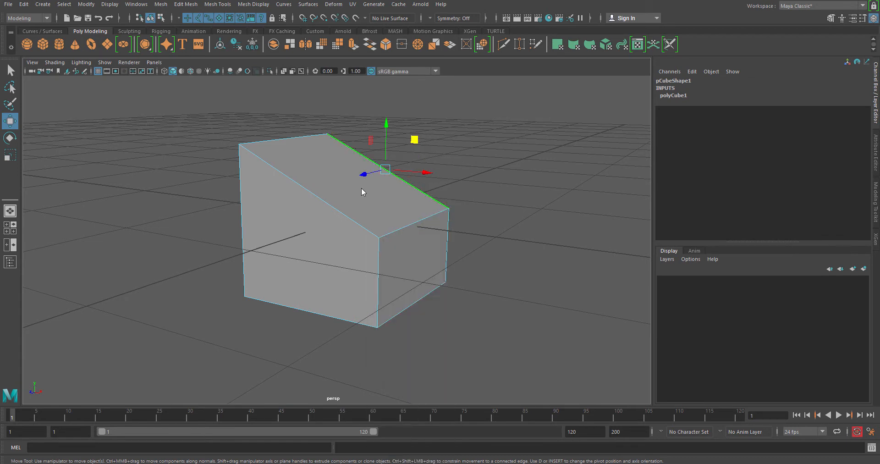
pyautogui.moveTo(361, 188); pyautogui.dragTo(270, 187, button='right')
pyautogui.moveTo(336, 202); pyautogui.dragTo(396, 127, button='right')
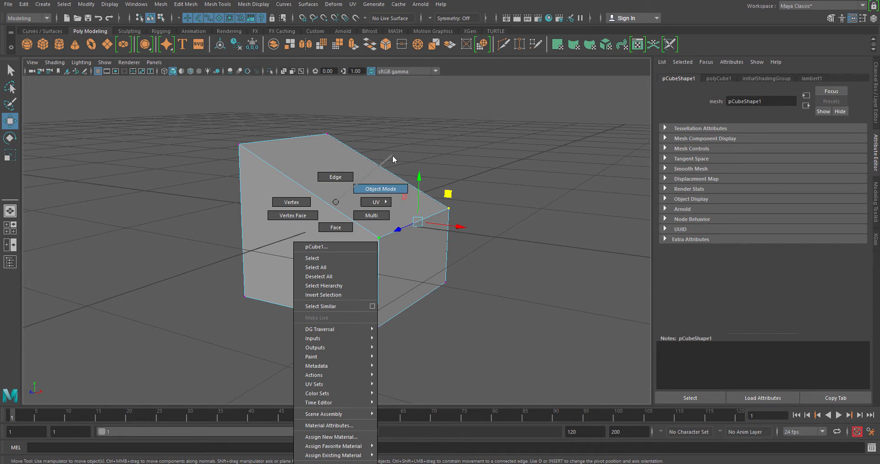
pyautogui.moveTo(392, 155); pyautogui.dragTo(392, 155, button='right')
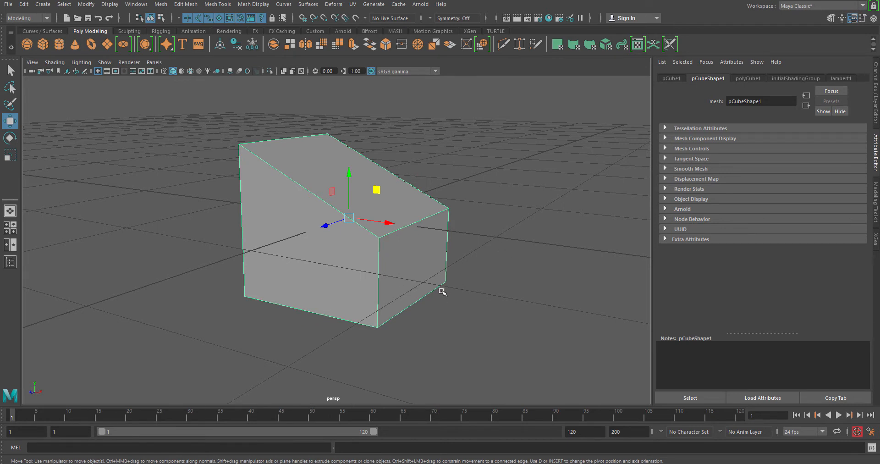
# Keep the cube in object mode, switch it briefly to edge and face modes, and go back to object mode.
pyautogui.rightClick(335, 267)
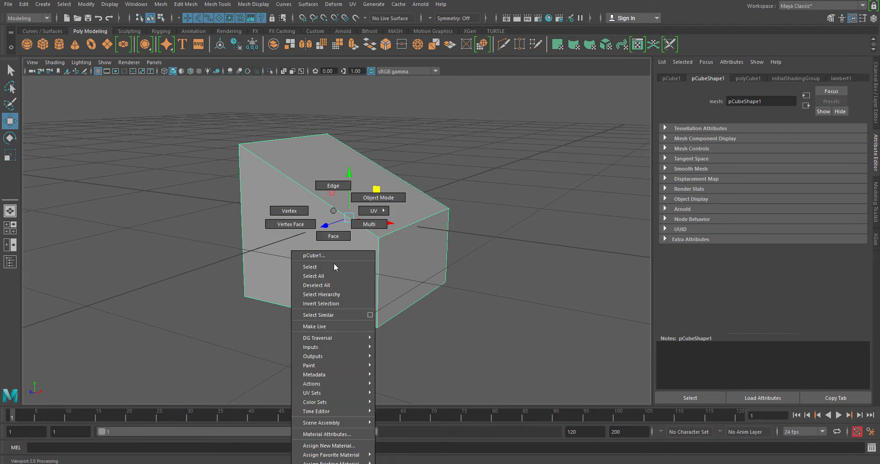
pyautogui.click(359, 197)
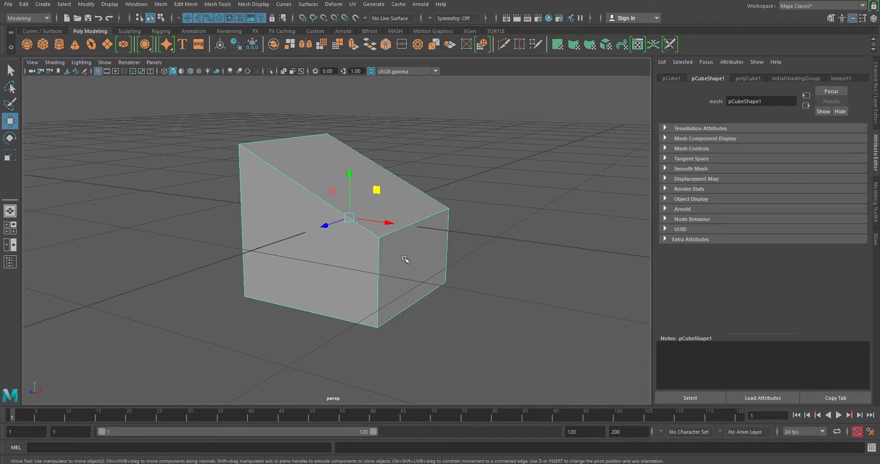
pyautogui.moveTo(414, 257)
pyautogui.mouseDown(button='right')
pyautogui.moveTo(377, 246)
pyautogui.moveTo(387, 98)
pyautogui.mouseUp(button='right')
pyautogui.moveTo(380, 220); pyautogui.dragTo(367, 315, button='right')
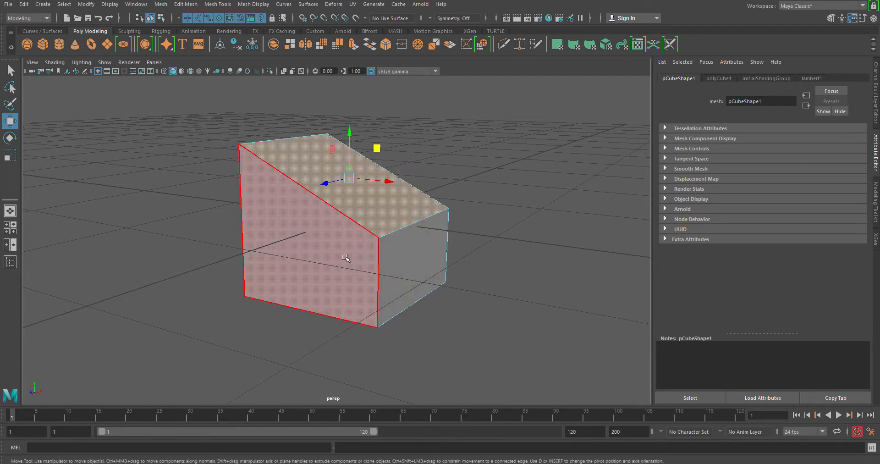
pyautogui.moveTo(348, 257); pyautogui.dragTo(415, 249, button='right')
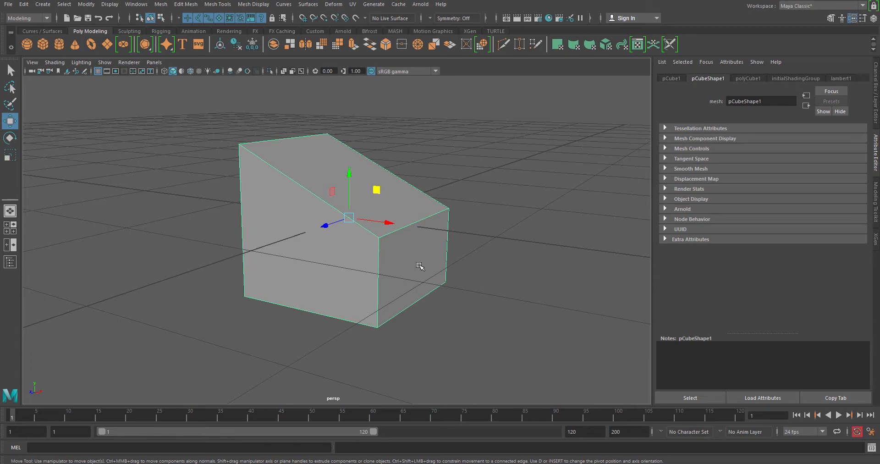
# Select faces of the sloped cube in face mode and undo the selections and the mode change.
pyautogui.keyDown('alt'); pyautogui.moveTo(362, 245); pyautogui.dragTo(364, 230); pyautogui.keyUp('alt')
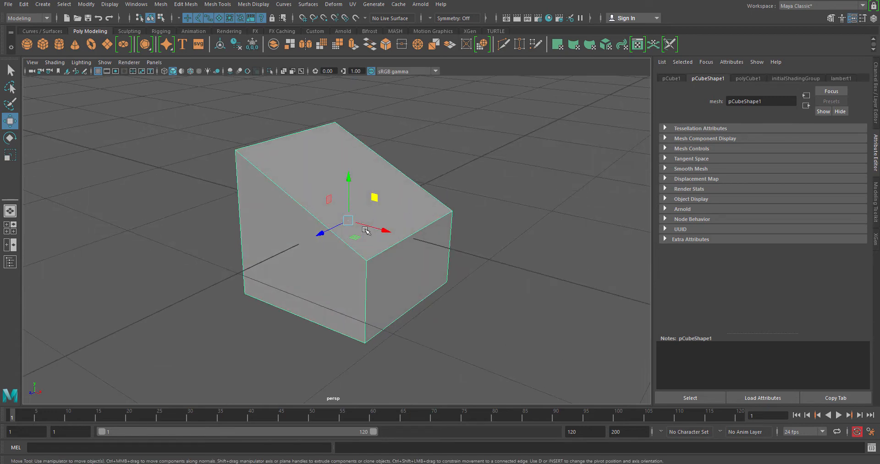
pyautogui.press('F11')
pyautogui.click(402, 215)
pyautogui.keyDown('alt'); pyautogui.moveTo(397, 267); pyautogui.dragTo(353, 244); pyautogui.keyUp('alt')
pyautogui.keyDown('alt'); pyautogui.moveTo(309, 263); pyautogui.dragTo(440, 183); pyautogui.keyUp('alt')
pyautogui.hotkey('ctrl', 'z')
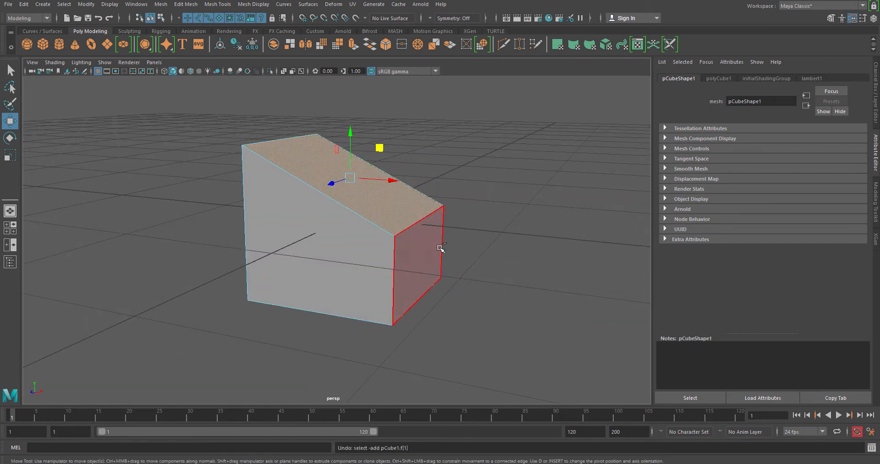
pyautogui.hotkey('ctrl', 'z')
pyautogui.hotkey('ctrl', 'z')
# Delete the sloped cube in object mode and bring back a plain, unsloped cube at the origin.
pyautogui.moveTo(325, 257); pyautogui.dragTo(385, 247, button='right')
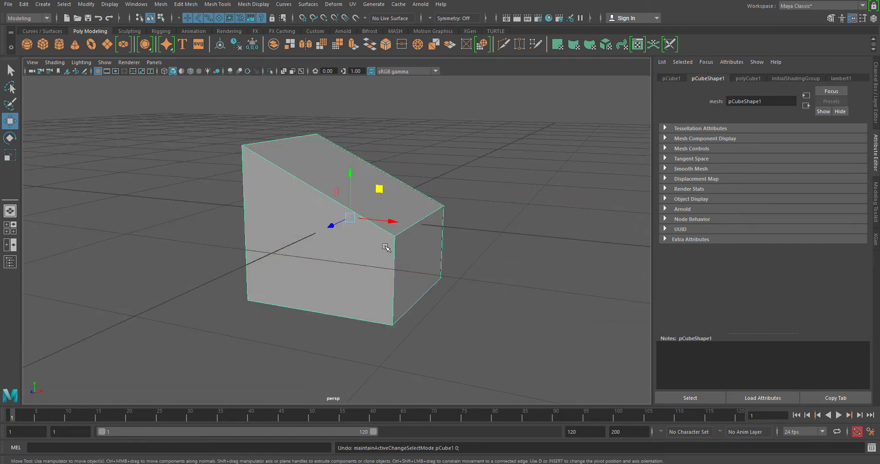
pyautogui.press('Delete')
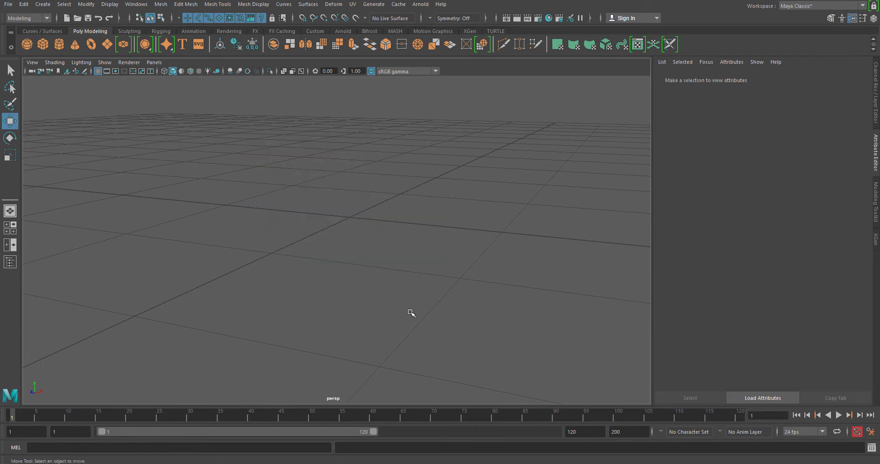
pyautogui.hotkey('ctrl', 'z')
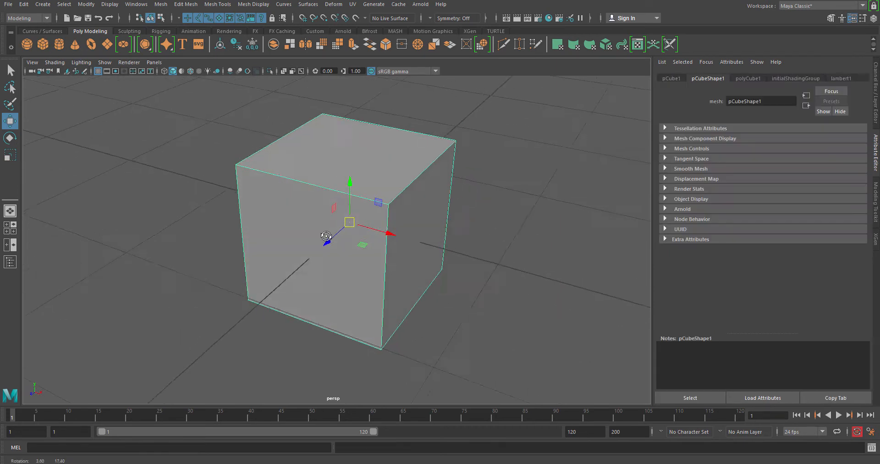
# In face mode, try rotating the plain cube's top face about the Z axis to tilt it, and undo the rotation.
pyautogui.moveTo(389, 154); pyautogui.dragTo(388, 184, button='right')
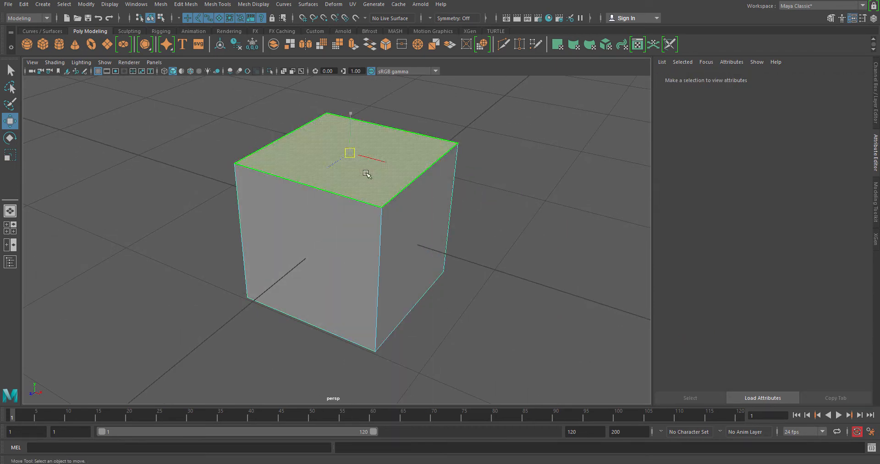
pyautogui.click(365, 174)
pyautogui.keyDown('alt'); pyautogui.moveTo(365, 174); pyautogui.dragTo(353, 206); pyautogui.keyUp('alt')
pyautogui.press('e')
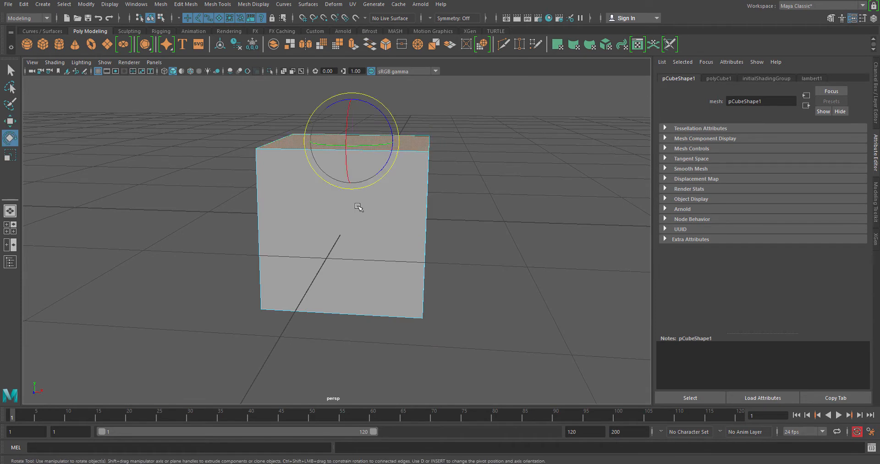
pyautogui.moveTo(391, 122); pyautogui.dragTo(392, 146)
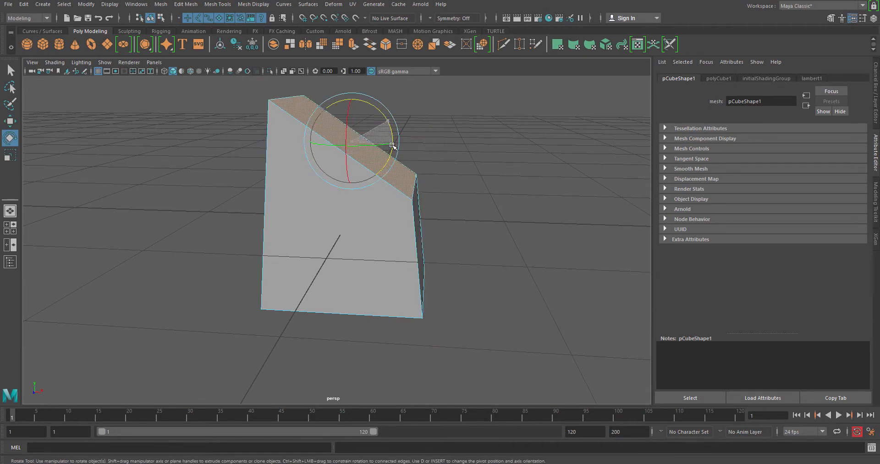
pyautogui.hotkey('ctrl', 'z')
# Tilt the top face about Z again, examine the distorted sides from several angles, and undo the rotation.
pyautogui.keyDown('alt'); pyautogui.moveTo(408, 196); pyautogui.dragTo(386, 154); pyautogui.keyUp('alt')
pyautogui.keyDown('alt'); pyautogui.moveTo(398, 221); pyautogui.dragTo(412, 251); pyautogui.keyUp('alt')
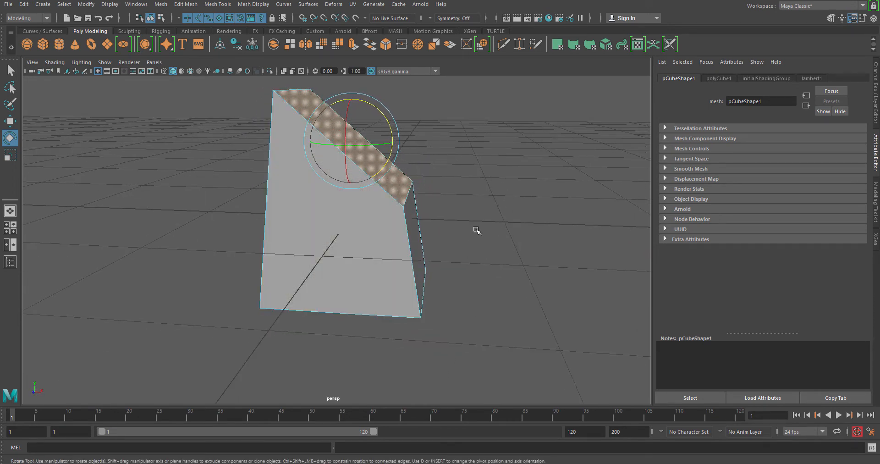
pyautogui.moveTo(476, 230)
pyautogui.keyDown('alt'); pyautogui.mouseDown()
pyautogui.moveTo(447, 228)
pyautogui.moveTo(468, 230)
pyautogui.moveTo(474, 220)
pyautogui.moveTo(466, 220)
pyautogui.mouseUp(); pyautogui.keyUp('alt')
pyautogui.keyDown('alt'); pyautogui.moveTo(357, 165); pyautogui.dragTo(322, 142); pyautogui.keyUp('alt')
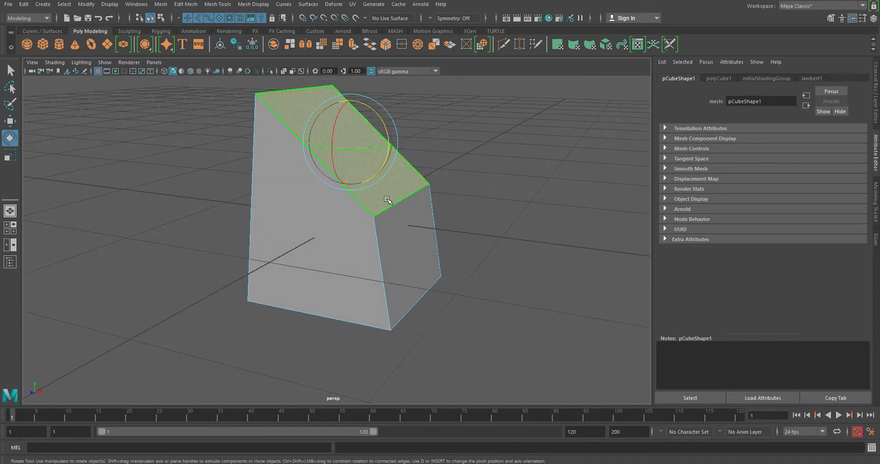
pyautogui.keyDown('alt'); pyautogui.moveTo(387, 200); pyautogui.dragTo(407, 190); pyautogui.keyUp('alt')
pyautogui.keyDown('alt'); pyautogui.moveTo(421, 243); pyautogui.dragTo(377, 233); pyautogui.keyUp('alt')
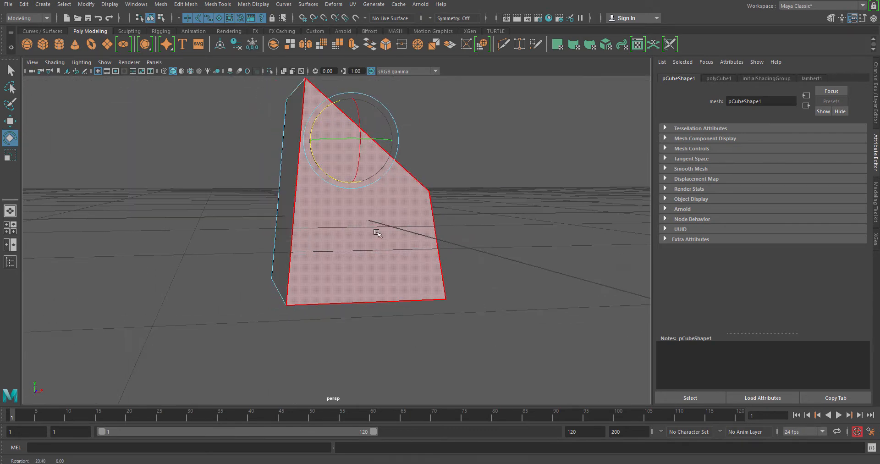
pyautogui.keyDown('alt'); pyautogui.moveTo(291, 231); pyautogui.dragTo(356, 233); pyautogui.keyUp('alt')
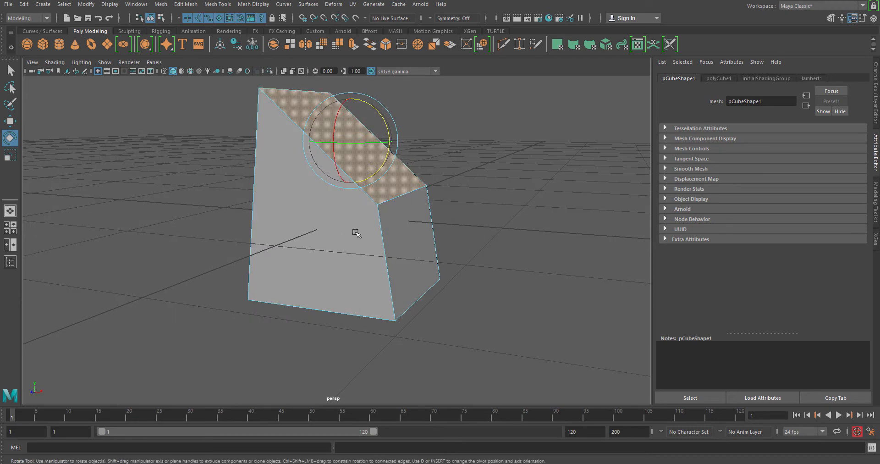
pyautogui.hotkey('ctrl', 'z')
# In edge mode, select the cube's +X top edge and move it straight down in Y to form a slope.
pyautogui.keyDown('alt'); pyautogui.moveTo(444, 165); pyautogui.dragTo(415, 197); pyautogui.keyUp('alt')
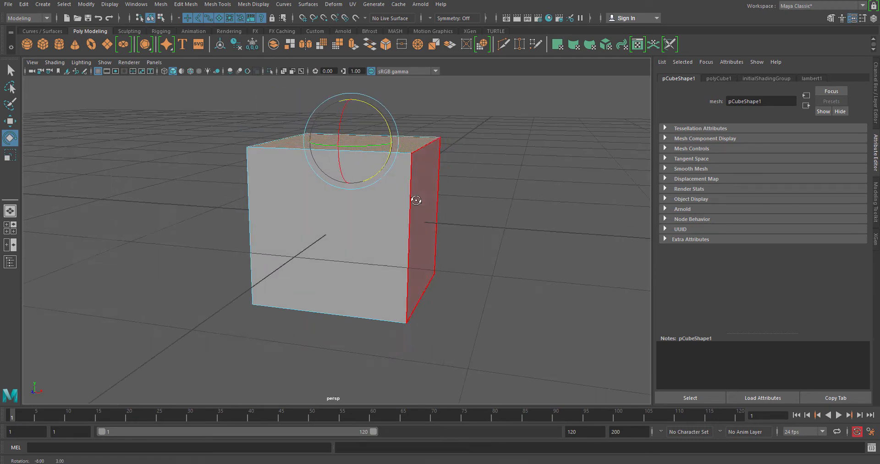
pyautogui.press('F10')
pyautogui.click(422, 147)
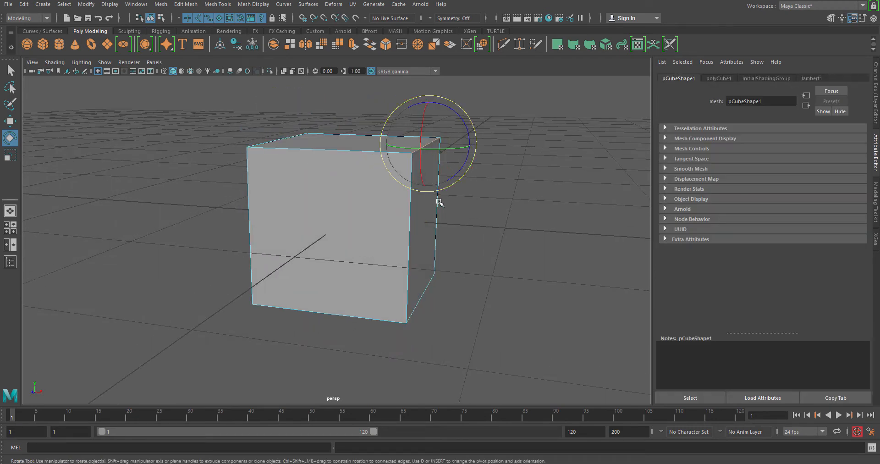
pyautogui.press('w')
pyautogui.keyDown('alt'); pyautogui.moveTo(465, 211); pyautogui.dragTo(479, 211); pyautogui.keyUp('alt')
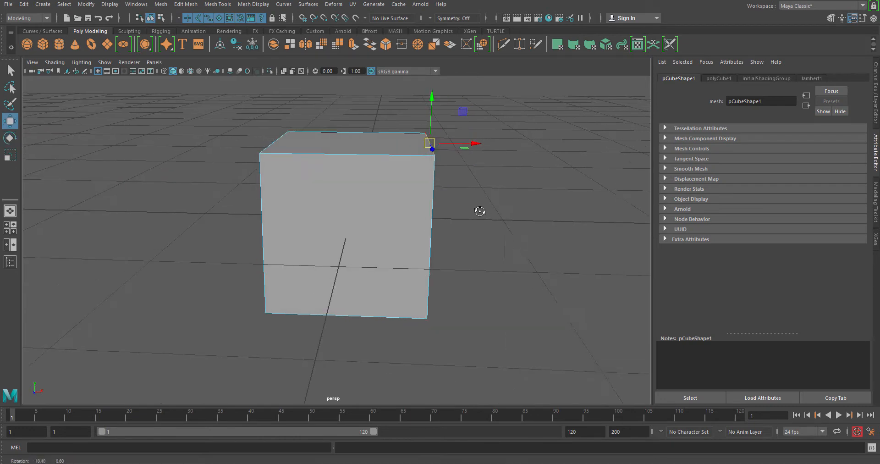
pyautogui.moveTo(431, 143); pyautogui.dragTo(375, 228)
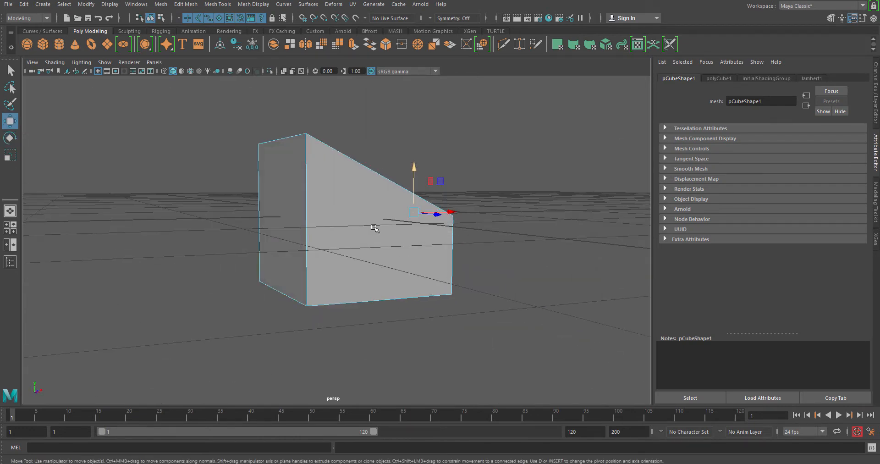
pyautogui.keyDown('alt'); pyautogui.moveTo(359, 258); pyautogui.dragTo(338, 261); pyautogui.keyUp('alt')
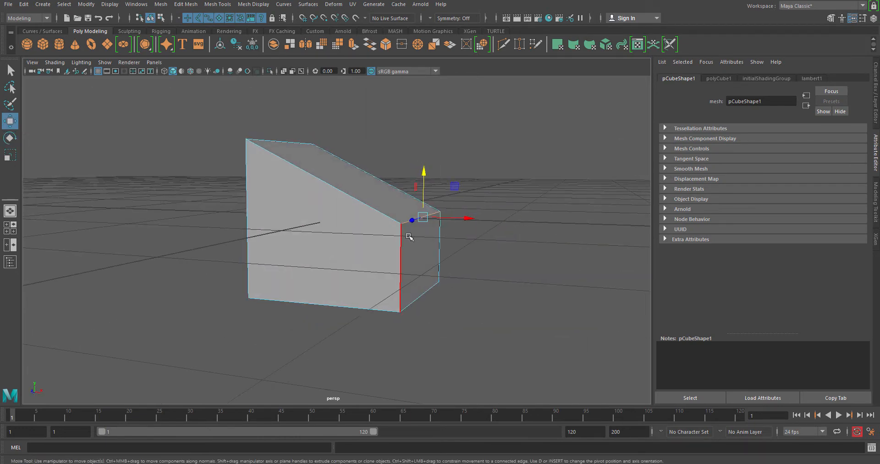
# Return to object mode, delete the sloped cube, and create a new polygon cube at the origin.
pyautogui.keyDown('alt'); pyautogui.moveTo(409, 236); pyautogui.dragTo(348, 268); pyautogui.keyUp('alt')
pyautogui.click(322, 189)
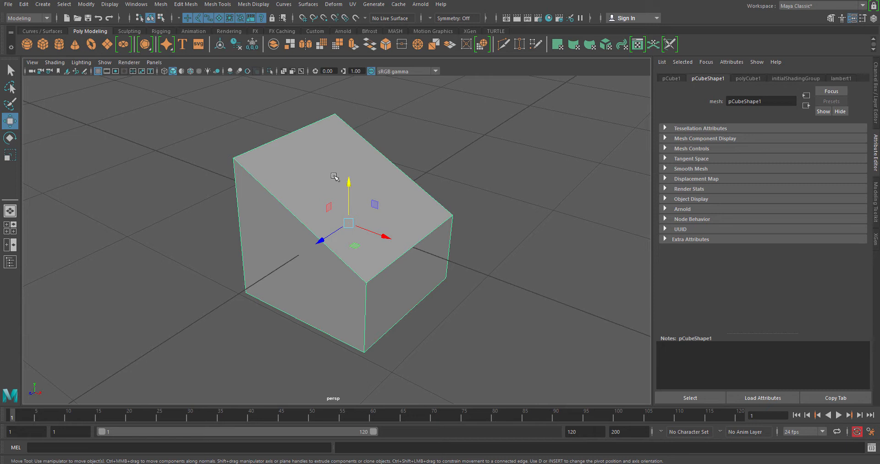
pyautogui.keyDown('alt'); pyautogui.moveTo(473, 246); pyautogui.dragTo(413, 212, button='right'); pyautogui.keyUp('alt')
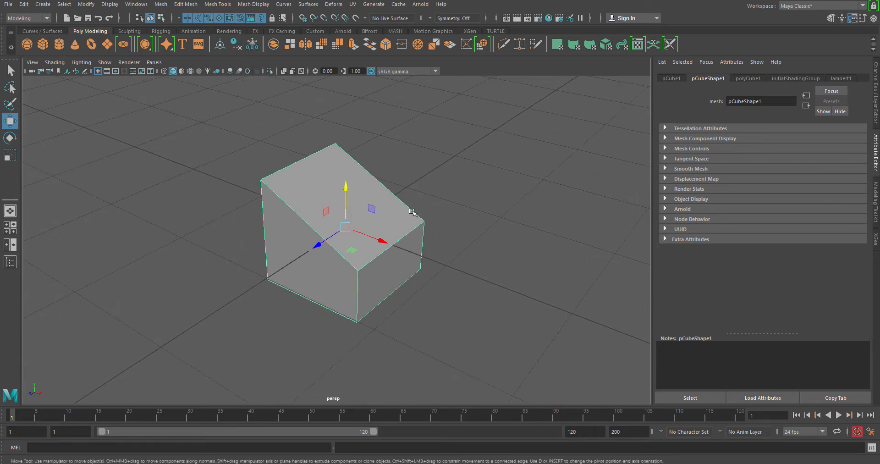
pyautogui.keyDown('alt'); pyautogui.moveTo(418, 184); pyautogui.dragTo(415, 230, button='middle'); pyautogui.keyUp('alt')
pyautogui.moveTo(411, 255)
pyautogui.keyDown('alt'); pyautogui.mouseDown()
pyautogui.moveTo(401, 253)
pyautogui.moveTo(410, 245)
pyautogui.moveTo(450, 258)
pyautogui.moveTo(417, 260)
pyautogui.mouseUp(); pyautogui.keyUp('alt')
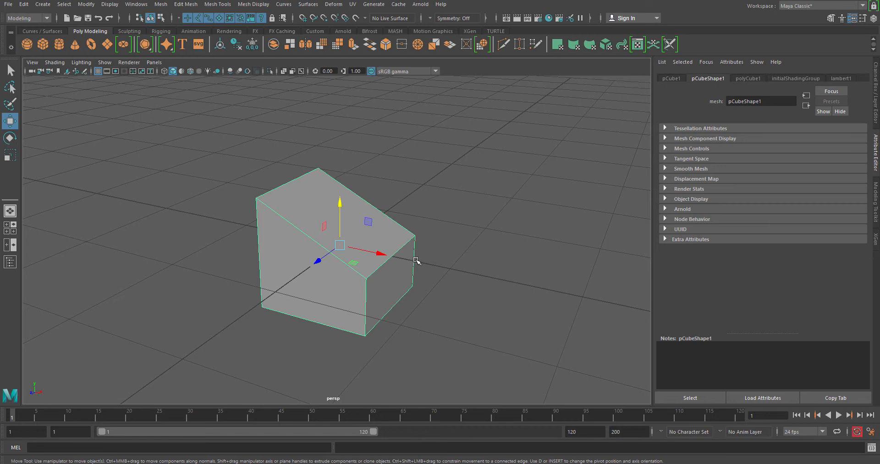
pyautogui.press('Delete')
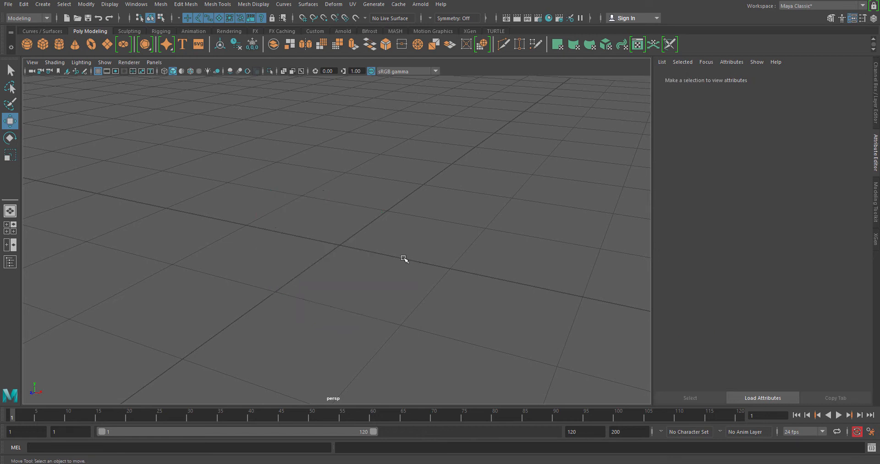
pyautogui.click(42, 43)
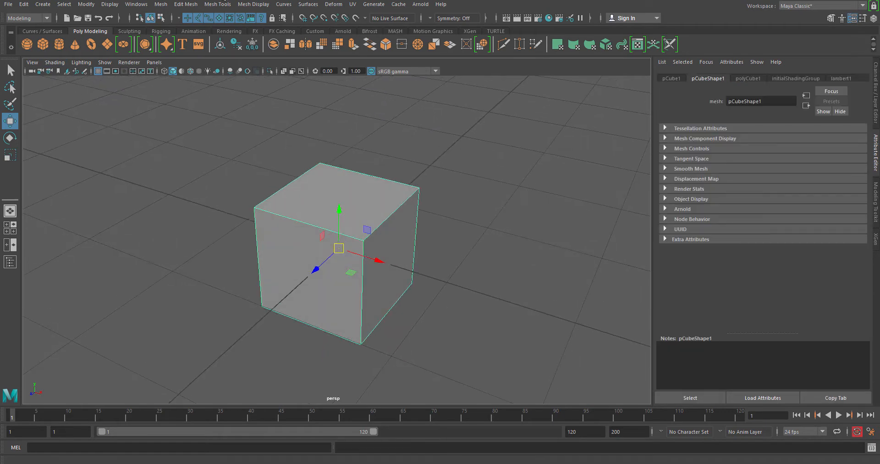
# Tear off the Edit Mesh command list as a floating window beside the cube.
pyautogui.click(186, 4)
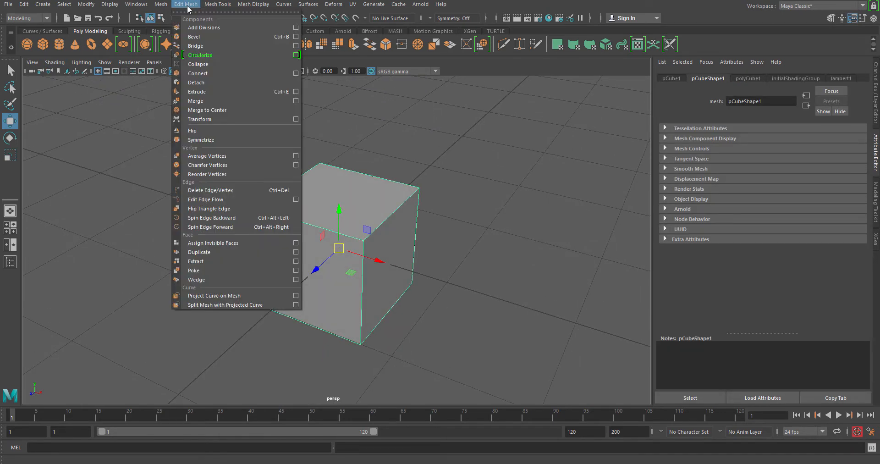
pyautogui.moveTo(223, 6)
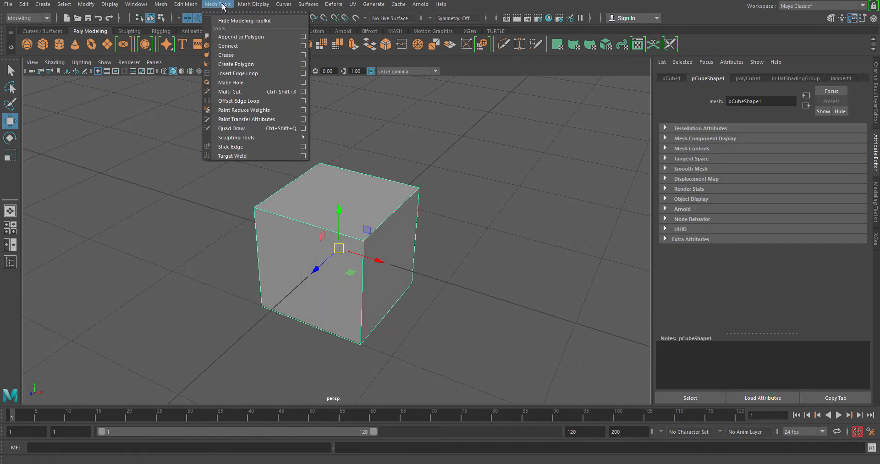
pyautogui.moveTo(187, 5)
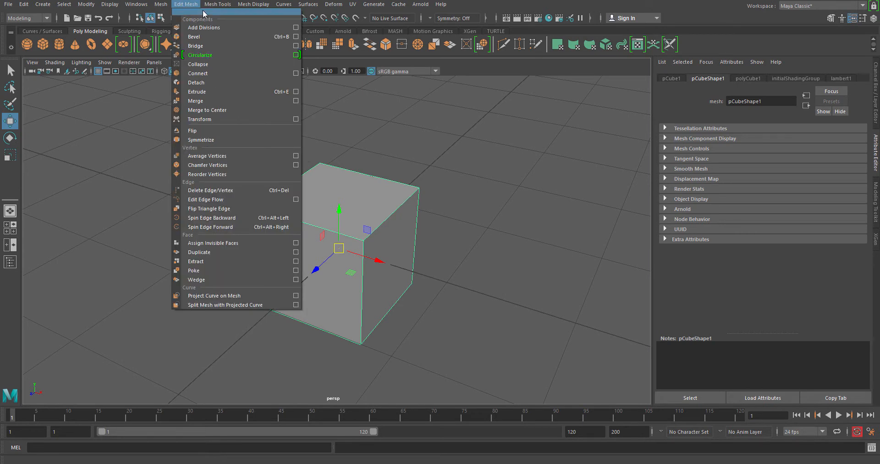
pyautogui.click(196, 14)
pyautogui.moveTo(214, 6); pyautogui.dragTo(130, 71)
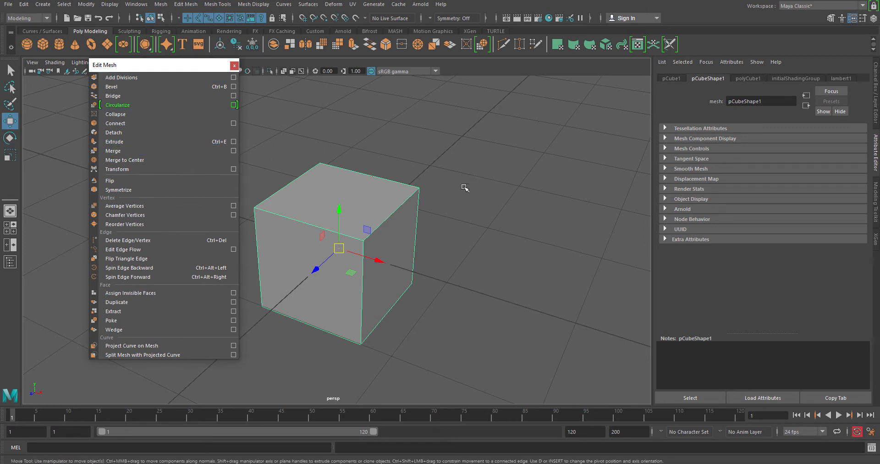
# In face mode, extrude the cube's top face upward with a Local Translate Z of 0.344.
pyautogui.keyDown('alt'); pyautogui.moveTo(373, 194); pyautogui.dragTo(365, 186); pyautogui.keyUp('alt')
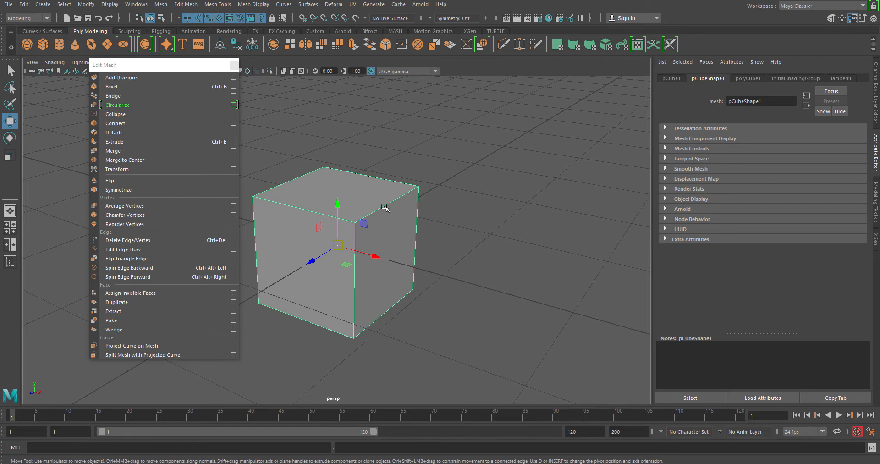
pyautogui.keyDown('alt'); pyautogui.moveTo(376, 202); pyautogui.dragTo(362, 199); pyautogui.keyUp('alt')
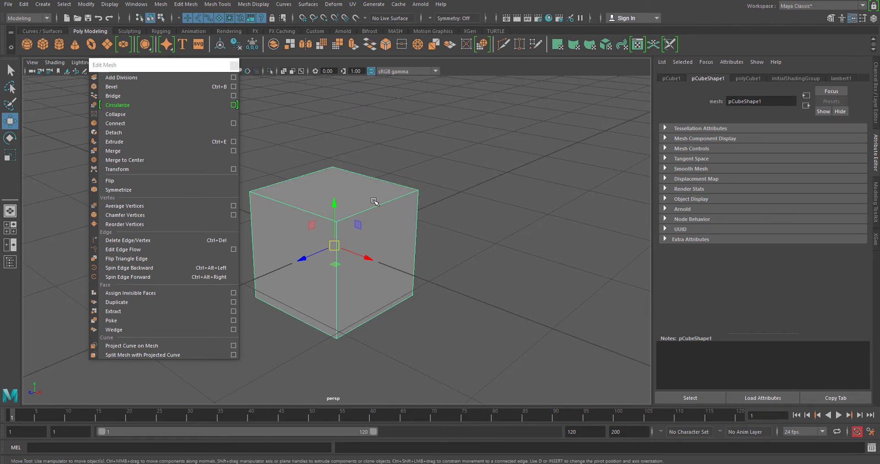
pyautogui.keyDown('alt'); pyautogui.moveTo(373, 201); pyautogui.dragTo(454, 196); pyautogui.keyUp('alt')
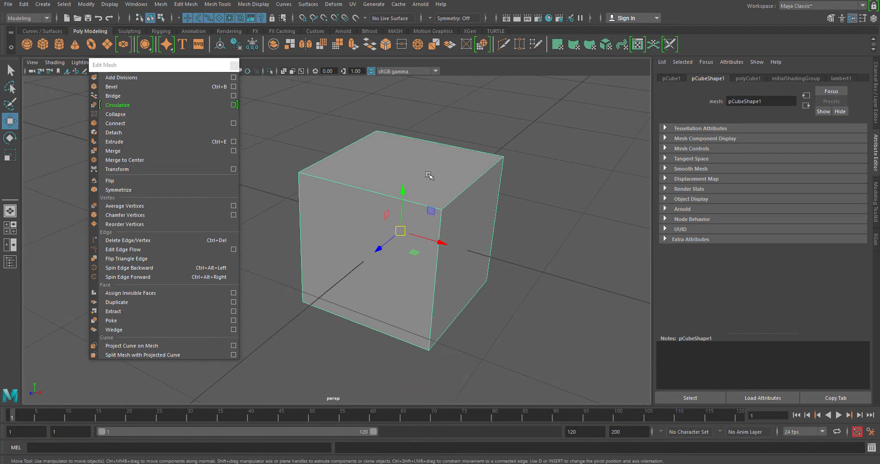
pyautogui.moveTo(428, 174); pyautogui.dragTo(425, 203, button='right')
pyautogui.click(403, 167)
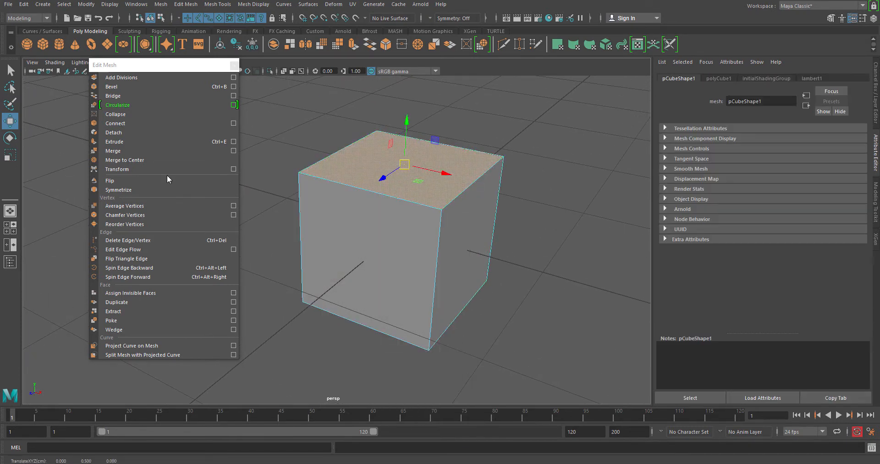
pyautogui.click(135, 141)
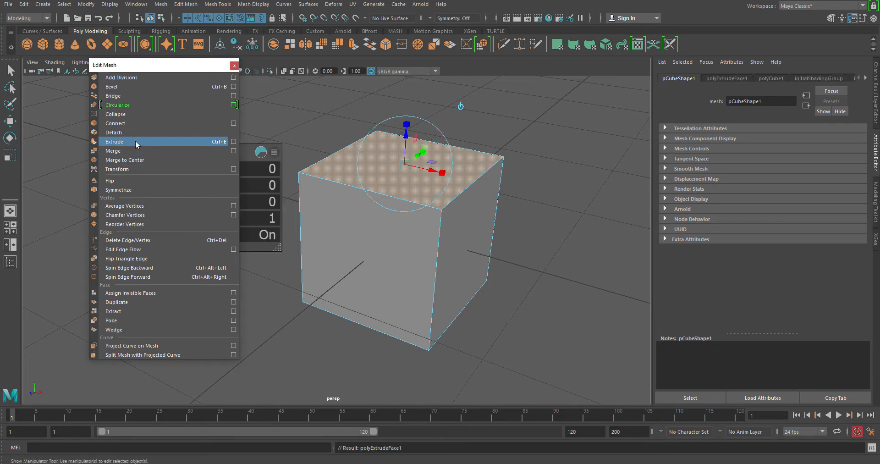
pyautogui.moveTo(188, 66); pyautogui.dragTo(699, 118)
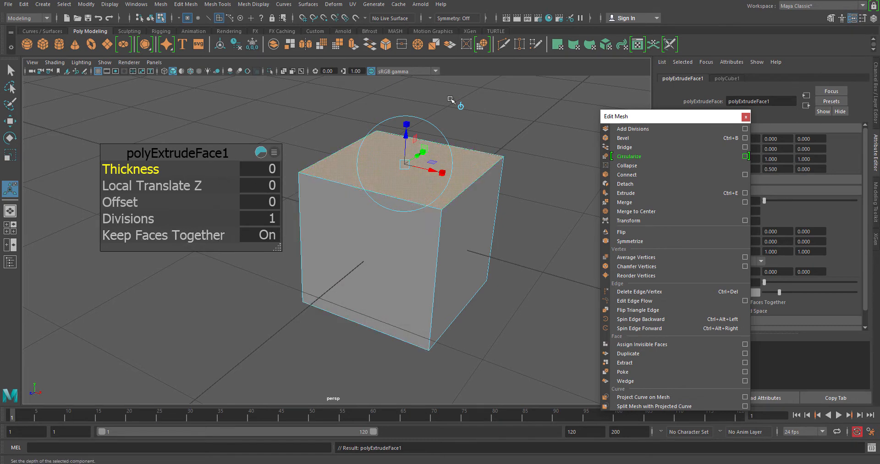
pyautogui.moveTo(407, 138); pyautogui.dragTo(408, 84)
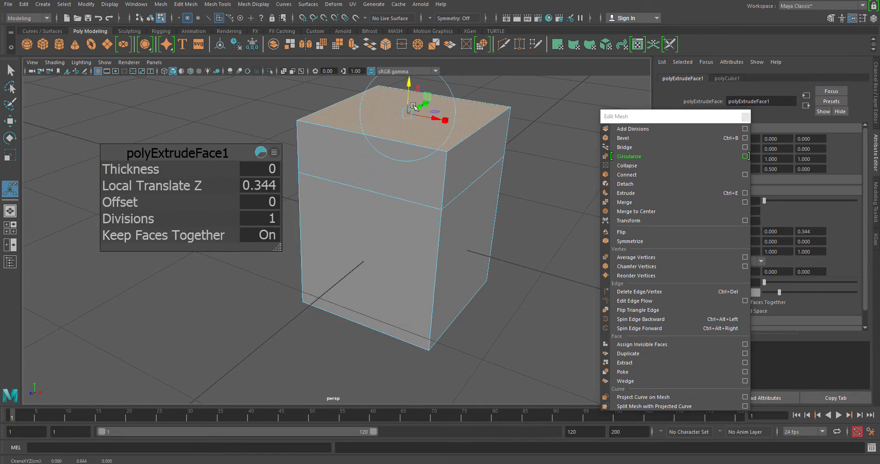
# Raise the top extrusion further to a Local Translate Z of 0.79.
pyautogui.keyDown('alt'); pyautogui.moveTo(409, 87); pyautogui.dragTo(341, 191, button='right'); pyautogui.keyUp('alt')
pyautogui.keyDown('alt'); pyautogui.moveTo(481, 194); pyautogui.dragTo(482, 240, button='middle'); pyautogui.keyUp('alt')
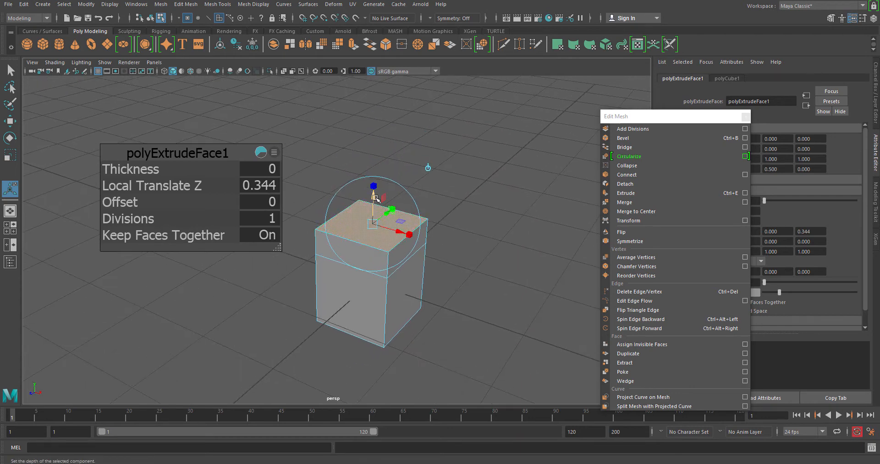
pyautogui.moveTo(373, 189); pyautogui.dragTo(375, 164)
pyautogui.keyDown('alt'); pyautogui.moveTo(421, 296); pyautogui.dragTo(395, 271); pyautogui.keyUp('alt')
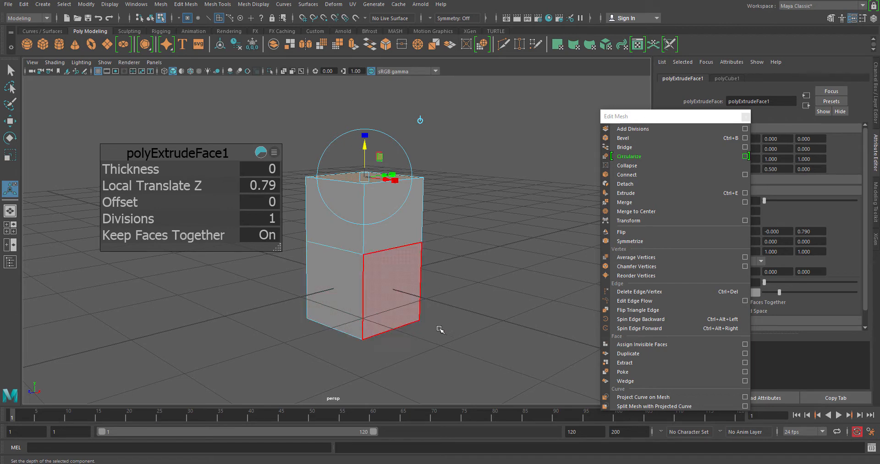
pyautogui.keyDown('alt'); pyautogui.moveTo(438, 319); pyautogui.dragTo(438, 288); pyautogui.keyUp('alt')
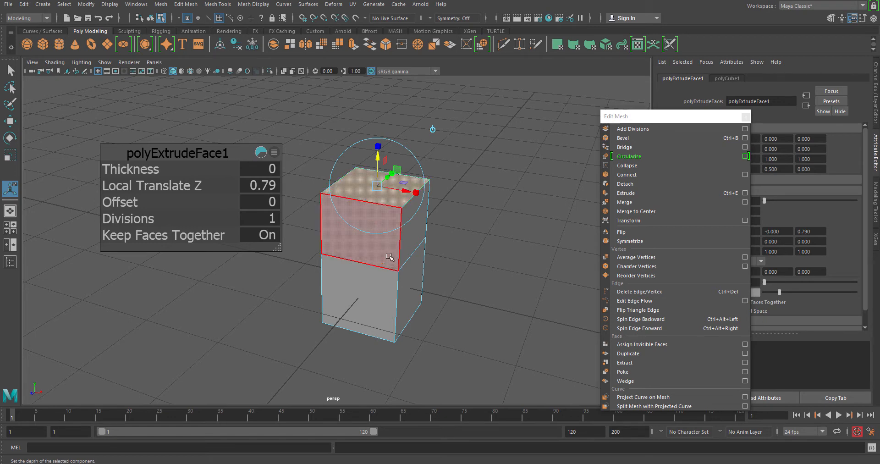
# Finish the extrusion, reselect the raised top face, and switch to the Move tool.
pyautogui.keyDown('alt'); pyautogui.moveTo(425, 253); pyautogui.dragTo(394, 256); pyautogui.keyUp('alt')
pyautogui.keyDown('alt'); pyautogui.moveTo(395, 256); pyautogui.dragTo(515, 247, button='right'); pyautogui.keyUp('alt')
pyautogui.click(532, 198)
pyautogui.click(394, 178)
pyautogui.keyDown('alt'); pyautogui.moveTo(395, 178); pyautogui.dragTo(374, 201); pyautogui.keyUp('alt')
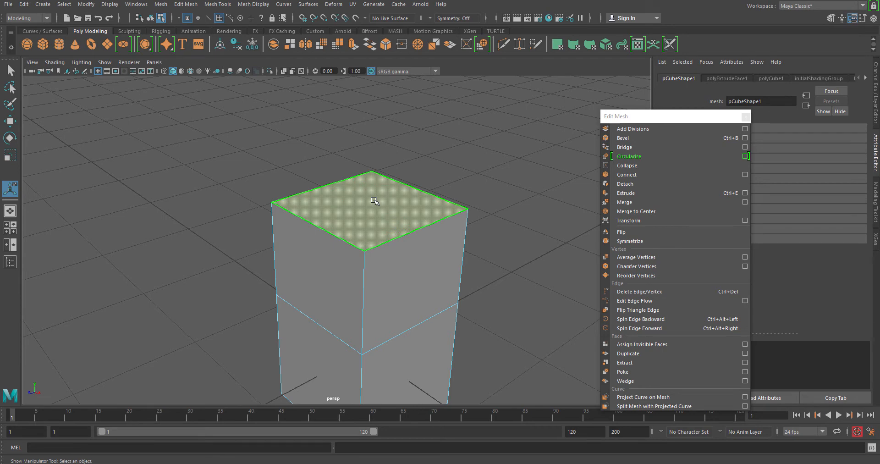
pyautogui.press('w')
pyautogui.keyDown('alt'); pyautogui.moveTo(369, 206); pyautogui.dragTo(428, 252); pyautogui.keyUp('alt')
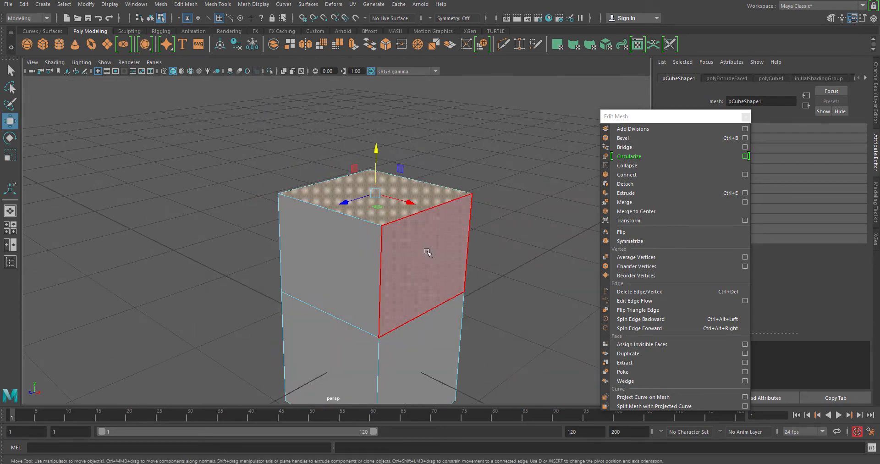
# Try rotating the raised top face, and undo the rotation.
pyautogui.press('e')
pyautogui.moveTo(403, 166); pyautogui.dragTo(323, 202)
pyautogui.hotkey('ctrl', 'z')
# Scale the top face down uniformly to taper the extruded upper section, and clear the selection.
pyautogui.press('r')
pyautogui.keyDown('alt'); pyautogui.moveTo(396, 279); pyautogui.dragTo(502, 283); pyautogui.keyUp('alt')
pyautogui.click(508, 283)
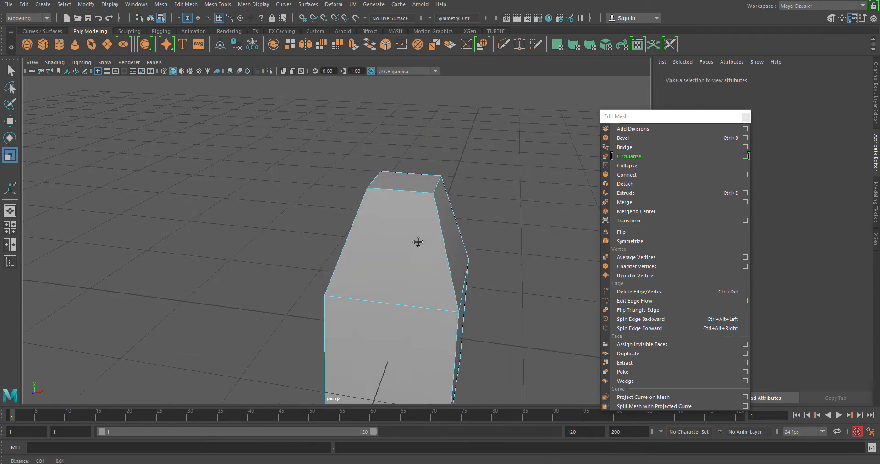
# Switch to object mode and examine the tapered upper section and its edges from several angles.
pyautogui.keyDown('alt'); pyautogui.moveTo(418, 242); pyautogui.dragTo(357, 197, button='middle'); pyautogui.keyUp('alt')
pyautogui.scroll(-4, 357, 257)
pyautogui.keyDown('alt'); pyautogui.moveTo(357, 263); pyautogui.dragTo(463, 340); pyautogui.keyUp('alt')
pyautogui.click(373, 304)
pyautogui.keyDown('alt'); pyautogui.moveTo(463, 339); pyautogui.dragTo(459, 321, button='middle'); pyautogui.keyUp('alt')
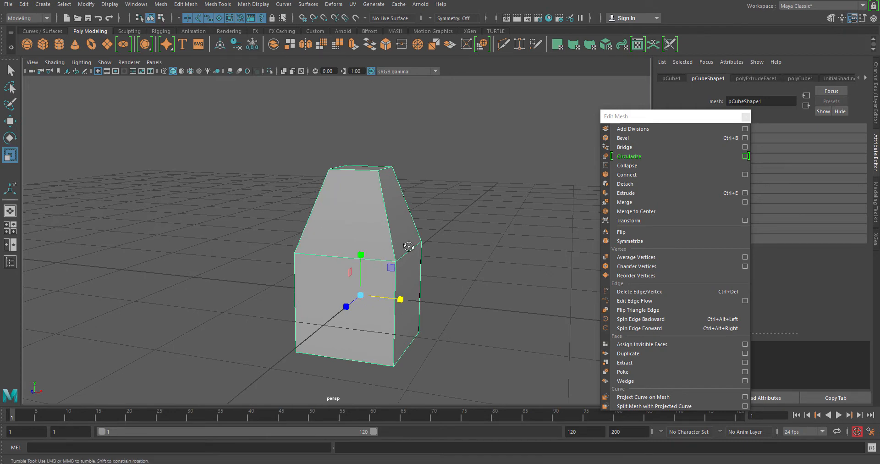
pyautogui.keyDown('alt'); pyautogui.moveTo(384, 252); pyautogui.dragTo(448, 247); pyautogui.keyUp('alt')
pyautogui.keyDown('alt'); pyautogui.moveTo(340, 258); pyautogui.dragTo(302, 246); pyautogui.keyUp('alt')
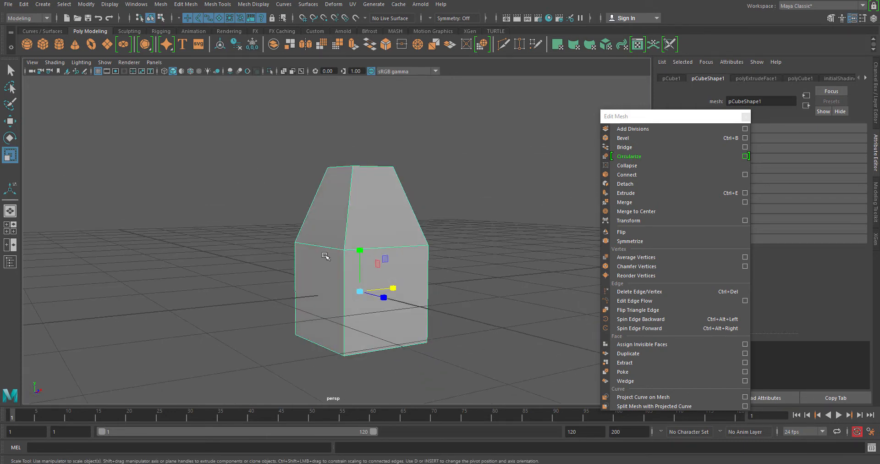
pyautogui.keyDown('alt'); pyautogui.moveTo(355, 245); pyautogui.dragTo(346, 246); pyautogui.keyUp('alt')
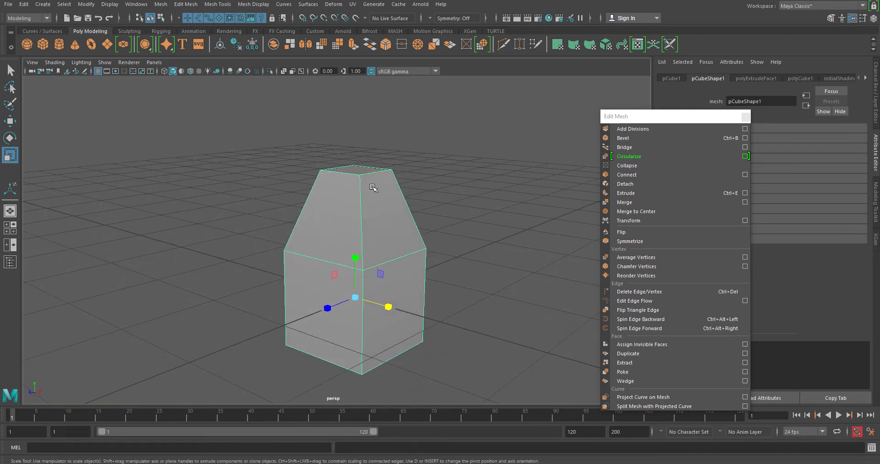
pyautogui.keyDown('alt'); pyautogui.moveTo(356, 207); pyautogui.dragTo(366, 213); pyautogui.keyUp('alt')
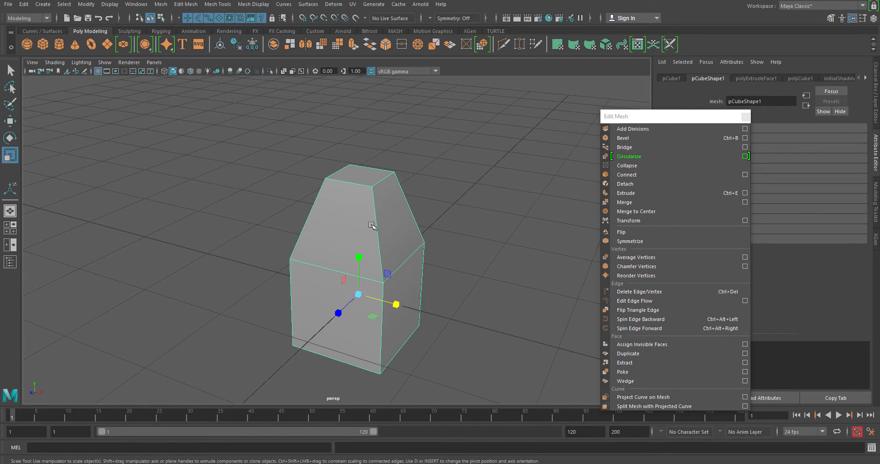
pyautogui.keyDown('alt'); pyautogui.moveTo(381, 238); pyautogui.dragTo(385, 222); pyautogui.keyUp('alt')
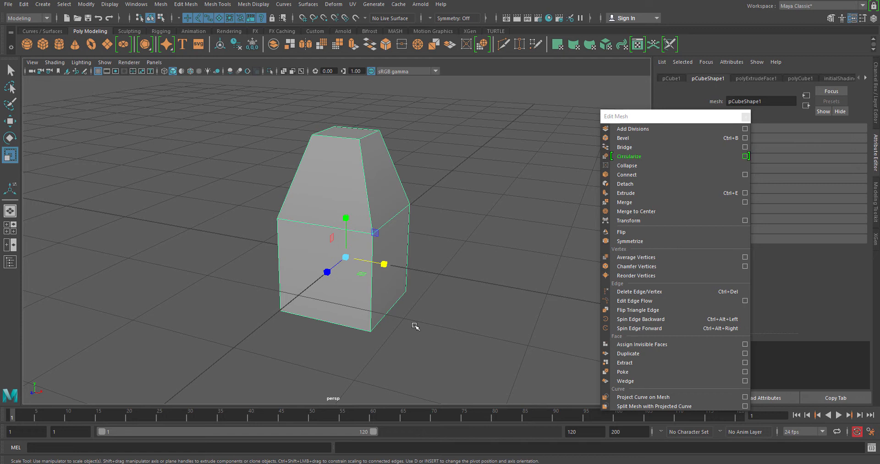
pyautogui.keyDown('alt'); pyautogui.moveTo(448, 205); pyautogui.dragTo(417, 212); pyautogui.keyUp('alt')
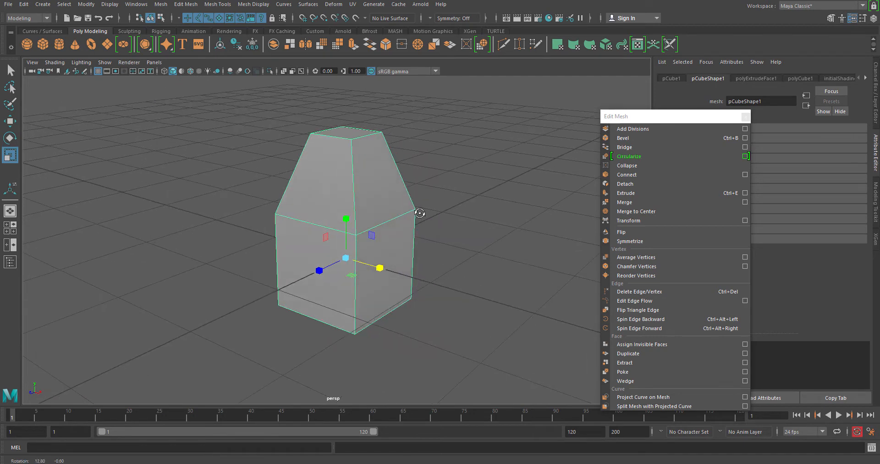
pyautogui.keyDown('alt'); pyautogui.moveTo(341, 185); pyautogui.dragTo(329, 220); pyautogui.keyUp('alt')
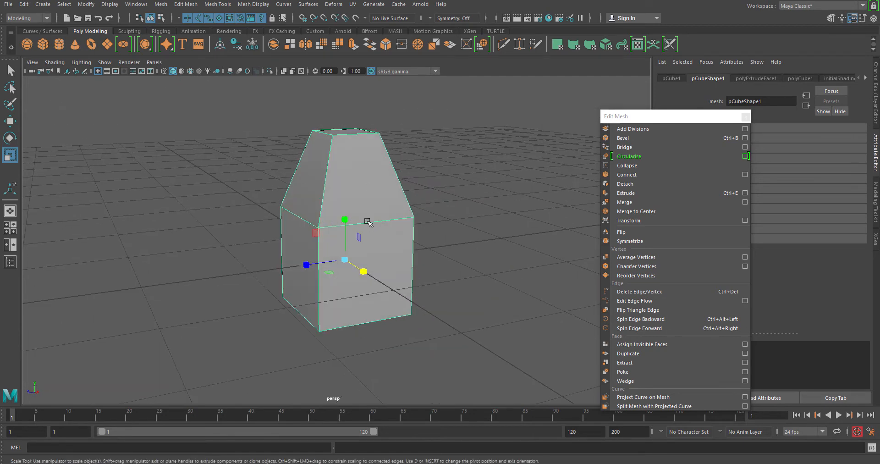
# In face mode, extrude the lower block's +X side face outward along X using the Move tool.
pyautogui.keyDown('alt'); pyautogui.moveTo(362, 184); pyautogui.dragTo(387, 238); pyautogui.keyUp('alt')
pyautogui.moveTo(372, 190); pyautogui.dragTo(377, 250, button='right')
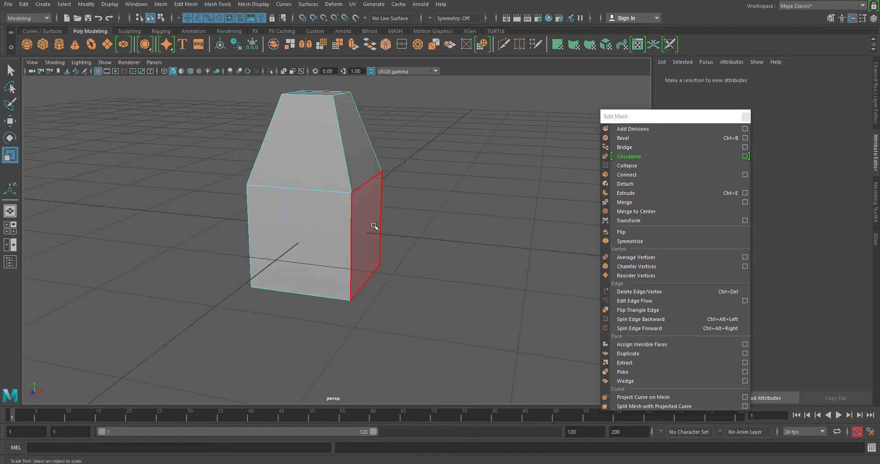
pyautogui.click(373, 225)
pyautogui.keyDown('alt'); pyautogui.moveTo(384, 303); pyautogui.dragTo(392, 271); pyautogui.keyUp('alt')
pyautogui.press('w')
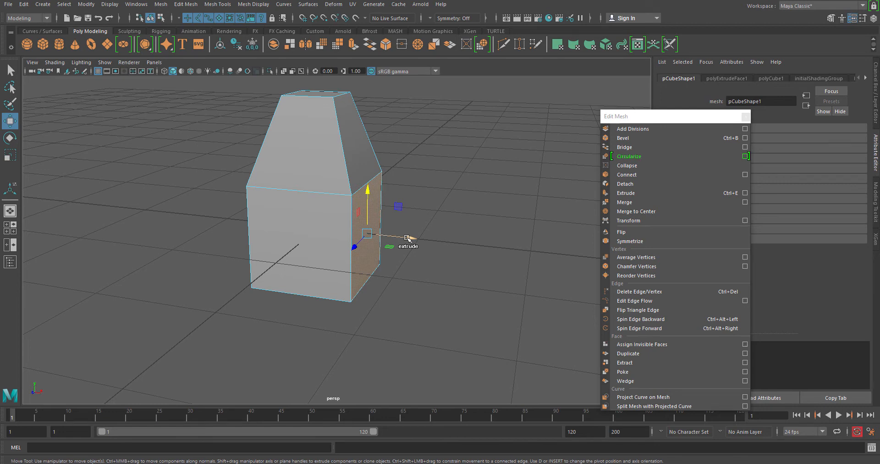
pyautogui.keyDown('shift'); pyautogui.moveTo(407, 238); pyautogui.dragTo(472, 250); pyautogui.keyUp('shift')
pyautogui.keyDown('alt'); pyautogui.moveTo(443, 315); pyautogui.dragTo(381, 206); pyautogui.keyUp('alt')
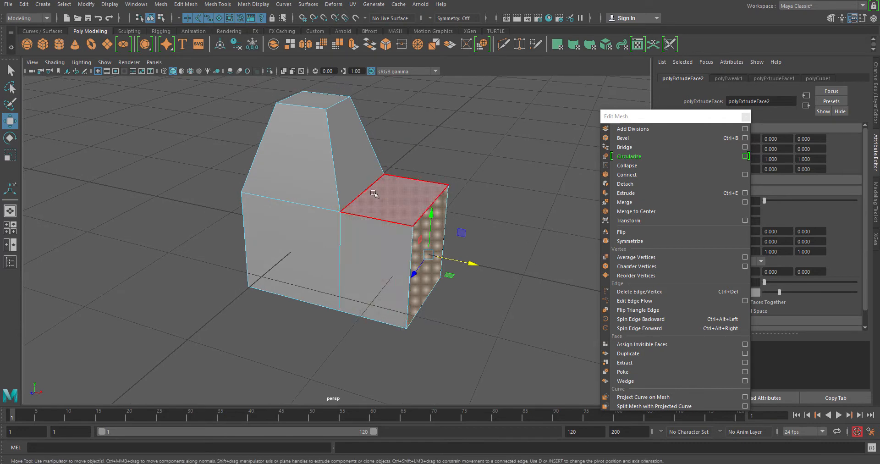
# Extrude the outer +X face two more times along X, moving the last one about 0.85 cm.
pyautogui.keyDown('alt'); pyautogui.moveTo(456, 290); pyautogui.dragTo(415, 257, button='middle'); pyautogui.keyUp('alt')
pyautogui.keyDown('alt'); pyautogui.moveTo(414, 258); pyautogui.dragTo(367, 269, button='right'); pyautogui.keyUp('alt')
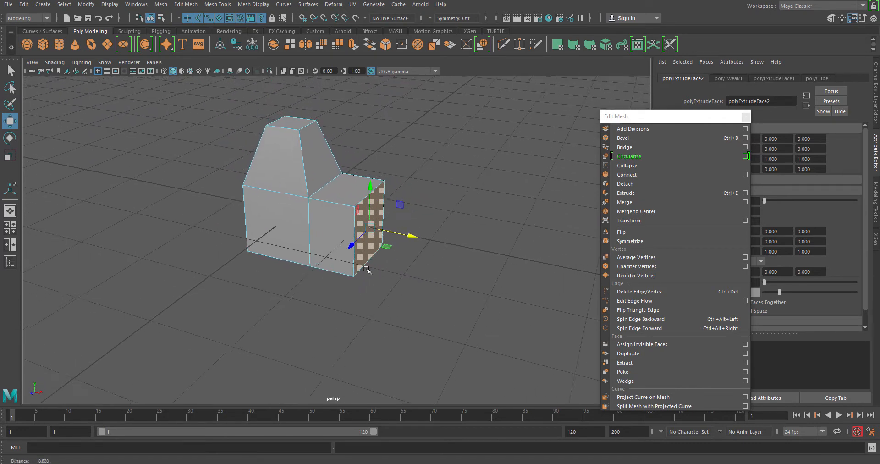
pyautogui.keyDown('alt'); pyautogui.moveTo(367, 270); pyautogui.dragTo(339, 293); pyautogui.keyUp('alt')
pyautogui.keyDown('shift'); pyautogui.moveTo(373, 238); pyautogui.dragTo(493, 255); pyautogui.keyUp('shift')
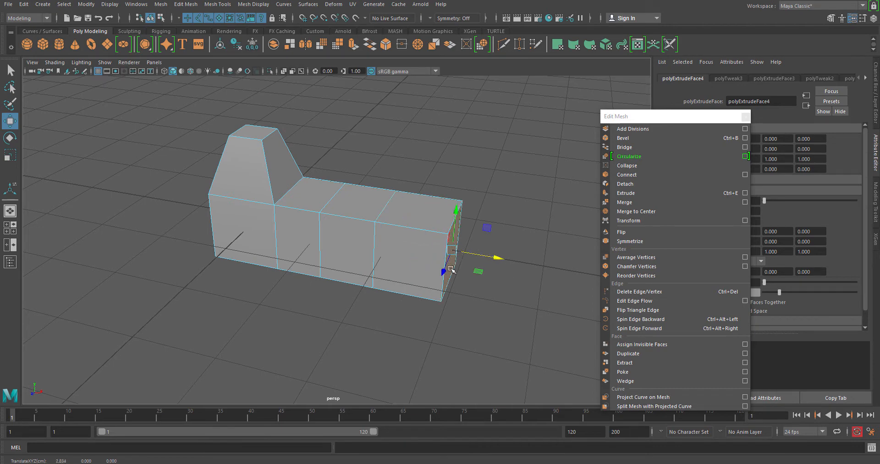
# Select the end section's top face and the outer +X face in turn, and examine the extruded segments from several angles.
pyautogui.click(417, 211)
pyautogui.keyDown('alt'); pyautogui.moveTo(377, 267); pyautogui.dragTo(334, 276); pyautogui.keyUp('alt')
pyautogui.keyDown('alt'); pyautogui.moveTo(335, 276); pyautogui.dragTo(323, 282, button='middle'); pyautogui.keyUp('alt')
pyautogui.keyDown('alt'); pyautogui.moveTo(323, 282); pyautogui.dragTo(406, 311, button='right'); pyautogui.keyUp('alt')
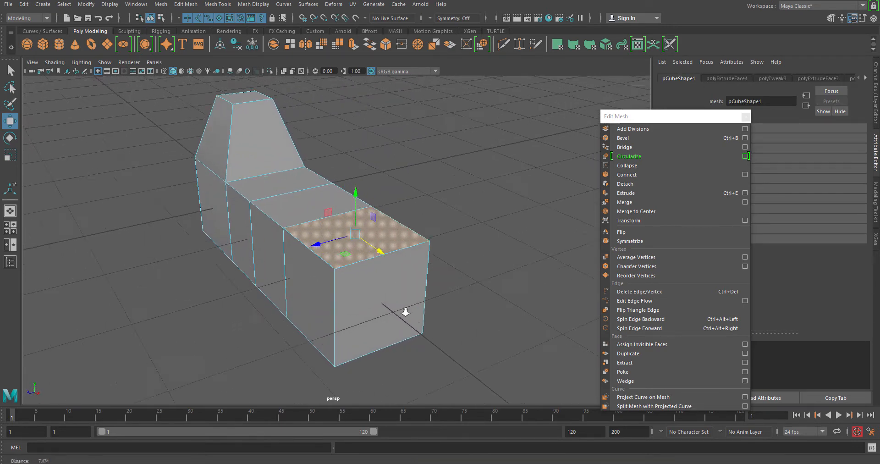
pyautogui.keyDown('alt'); pyautogui.moveTo(405, 311); pyautogui.dragTo(434, 294); pyautogui.keyUp('alt')
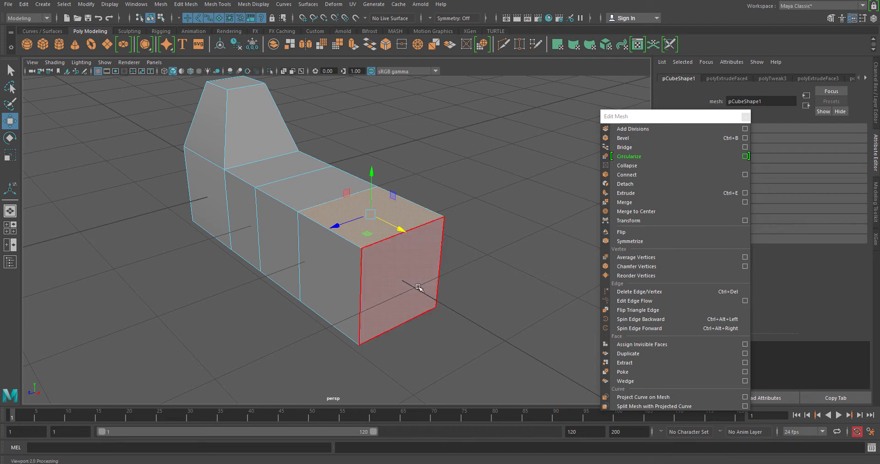
pyautogui.keyDown('alt'); pyautogui.moveTo(398, 286); pyautogui.dragTo(389, 259); pyautogui.keyUp('alt')
pyautogui.click(389, 246)
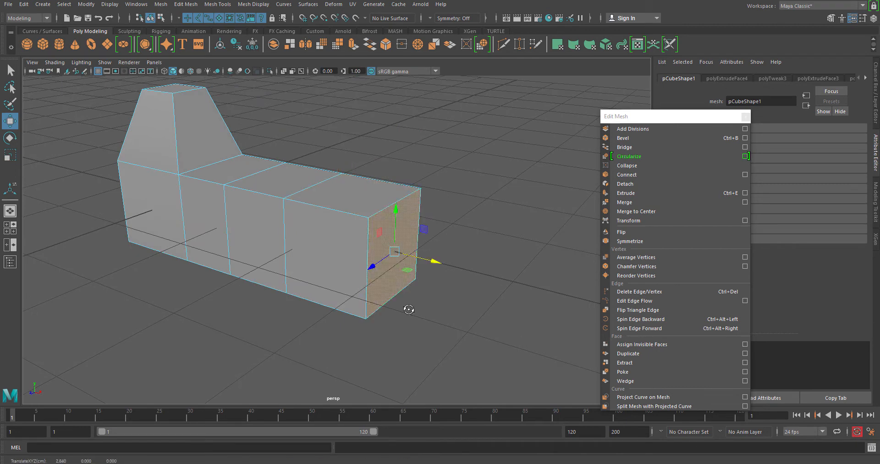
pyautogui.keyDown('alt'); pyautogui.moveTo(409, 306); pyautogui.dragTo(372, 324); pyautogui.keyUp('alt')
pyautogui.keyDown('alt'); pyautogui.moveTo(450, 261); pyautogui.dragTo(485, 266); pyautogui.keyUp('alt')
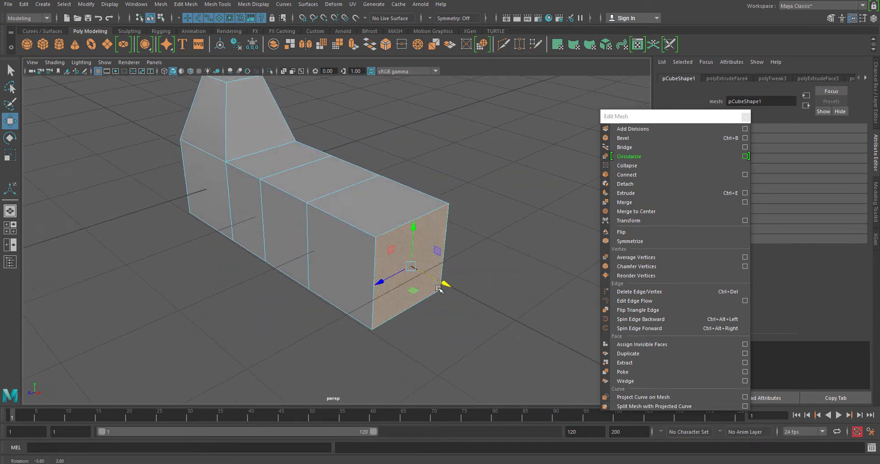
# Extrude the end section's top face upward, and extrude the raised block's +X side face outward along X.
pyautogui.click(382, 205)
pyautogui.keyDown('alt'); pyautogui.moveTo(392, 269); pyautogui.dragTo(367, 296); pyautogui.keyUp('alt')
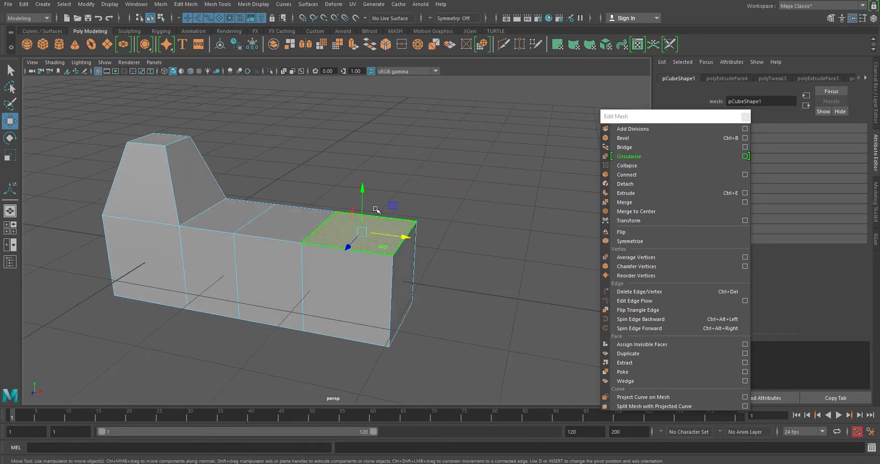
pyautogui.keyDown('shift'); pyautogui.moveTo(365, 189); pyautogui.dragTo(368, 137); pyautogui.keyUp('shift')
pyautogui.click(387, 235)
pyautogui.keyDown('alt'); pyautogui.moveTo(405, 216); pyautogui.dragTo(492, 267); pyautogui.keyUp('alt')
pyautogui.keyDown('alt'); pyautogui.moveTo(451, 300); pyautogui.dragTo(375, 298); pyautogui.keyUp('alt')
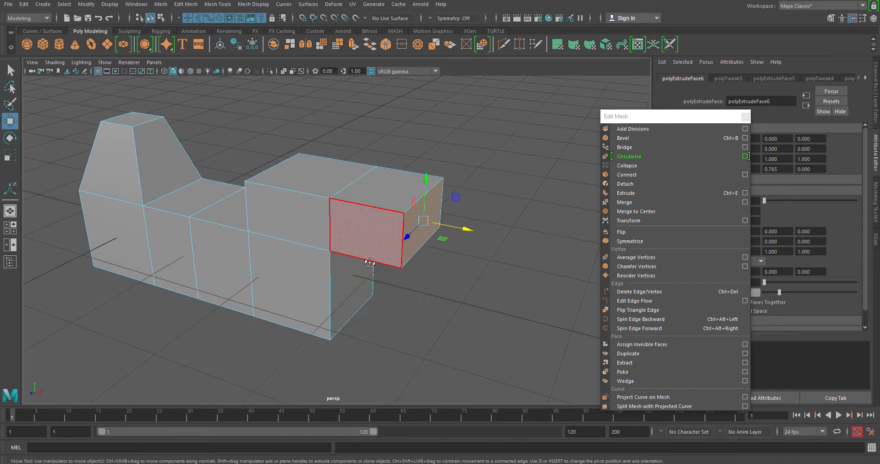
pyautogui.keyDown('alt'); pyautogui.moveTo(369, 259); pyautogui.dragTo(361, 285); pyautogui.keyUp('alt')
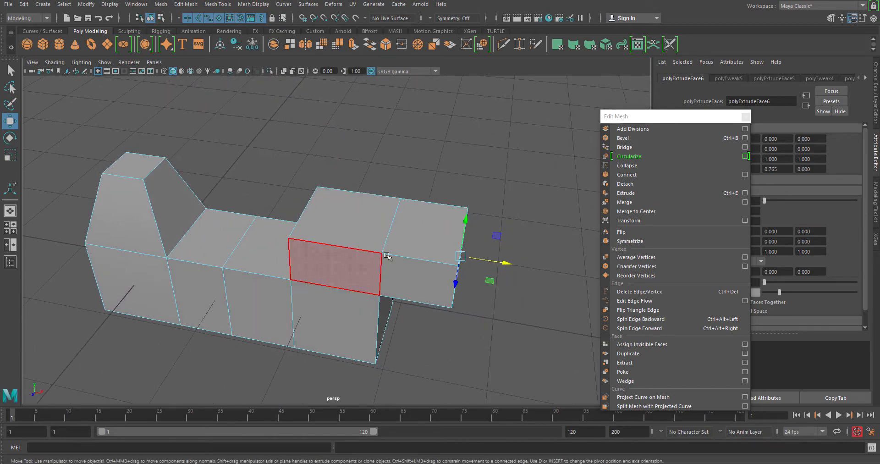
# In edge mode, extrude the cross edge between the raised block's two top faces straight up along Y.
pyautogui.moveTo(390, 210); pyautogui.dragTo(390, 234, button='right')
pyautogui.moveTo(381, 194); pyautogui.dragTo(382, 191, button='right')
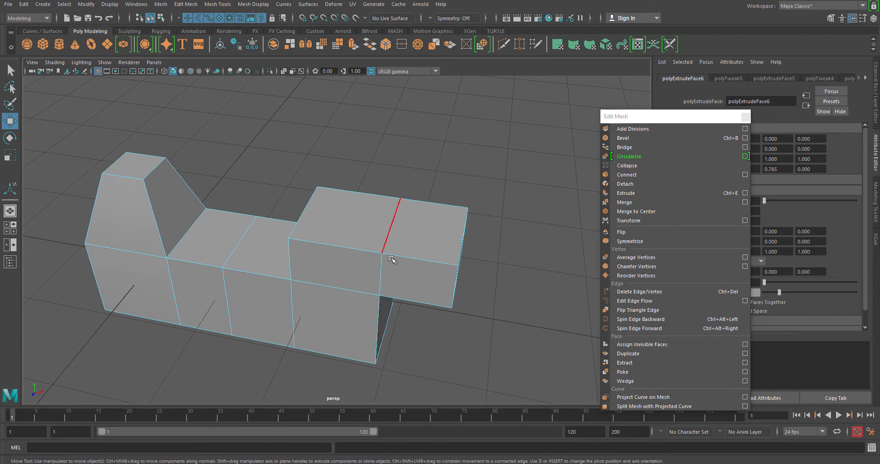
pyautogui.click(391, 233)
pyautogui.keyDown('alt'); pyautogui.moveTo(390, 232); pyautogui.dragTo(389, 124); pyautogui.keyUp('alt')
pyautogui.moveTo(409, 216)
pyautogui.keyDown('alt'); pyautogui.mouseDown()
pyautogui.moveTo(357, 210)
pyautogui.moveTo(408, 215)
pyautogui.mouseUp(); pyautogui.keyUp('alt')
pyautogui.keyDown('alt'); pyautogui.moveTo(412, 202); pyautogui.dragTo(356, 212, button='middle'); pyautogui.keyUp('alt')
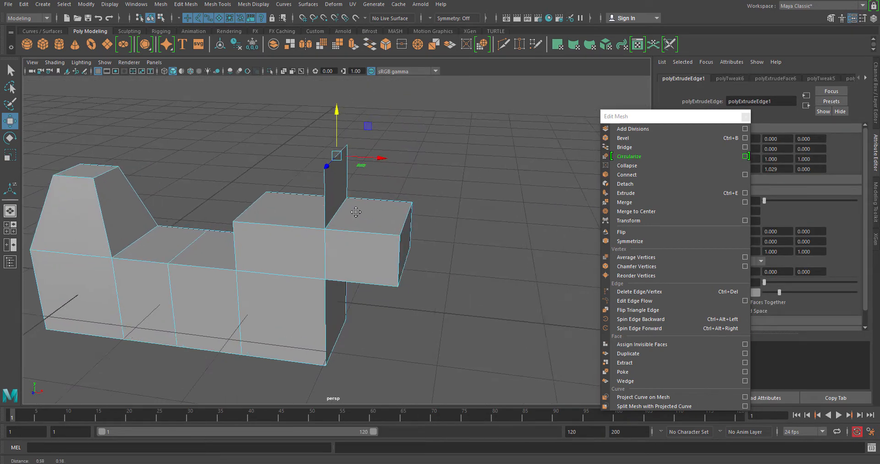
# Extrude the raised free edge outward along X, and extend its outer edge with further extrusions into a stepped strip.
pyautogui.keyDown('shift'); pyautogui.moveTo(380, 158); pyautogui.dragTo(383, 212); pyautogui.keyUp('shift')
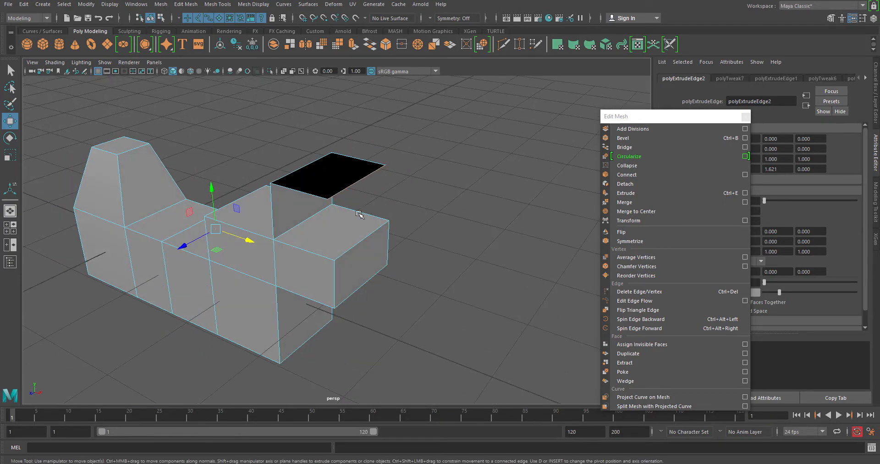
pyautogui.keyDown('alt'); pyautogui.moveTo(358, 214); pyautogui.dragTo(359, 275, button='middle'); pyautogui.keyUp('alt')
pyautogui.keyDown('alt'); pyautogui.moveTo(359, 281); pyautogui.dragTo(386, 240); pyautogui.keyUp('alt')
pyautogui.click(457, 237)
pyautogui.click(411, 222)
pyautogui.keyDown('alt'); pyautogui.moveTo(385, 240); pyautogui.dragTo(388, 355, button='middle'); pyautogui.keyUp('alt')
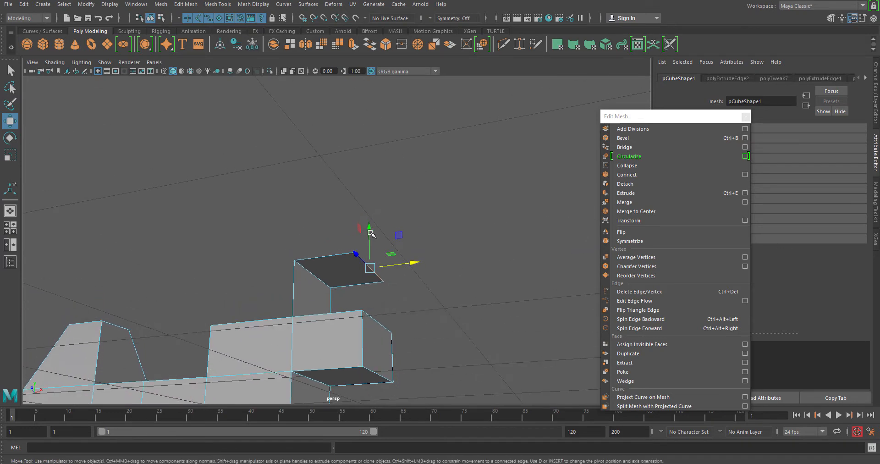
pyautogui.keyDown('shift'); pyautogui.moveTo(373, 233); pyautogui.dragTo(316, 251); pyautogui.keyUp('shift')
pyautogui.moveTo(334, 295)
pyautogui.keyDown('alt'); pyautogui.mouseDown()
pyautogui.moveTo(393, 298)
pyautogui.moveTo(373, 291)
pyautogui.moveTo(408, 194)
pyautogui.moveTo(334, 285)
pyautogui.moveTo(340, 300)
pyautogui.mouseUp(); pyautogui.keyUp('alt')
pyautogui.keyDown('alt'); pyautogui.moveTo(192, 246); pyautogui.dragTo(256, 219); pyautogui.keyUp('alt')
# In vertex mode, extrude a top corner vertex of the tapered section outward along Z.
pyautogui.click(256, 219)
pyautogui.keyDown('alt'); pyautogui.moveTo(257, 223); pyautogui.dragTo(401, 227, button='middle'); pyautogui.keyUp('alt')
pyautogui.moveTo(376, 211); pyautogui.dragTo(314, 220, button='right')
pyautogui.keyDown('alt'); pyautogui.moveTo(314, 220); pyautogui.dragTo(460, 230); pyautogui.keyUp('alt')
pyautogui.click(260, 232)
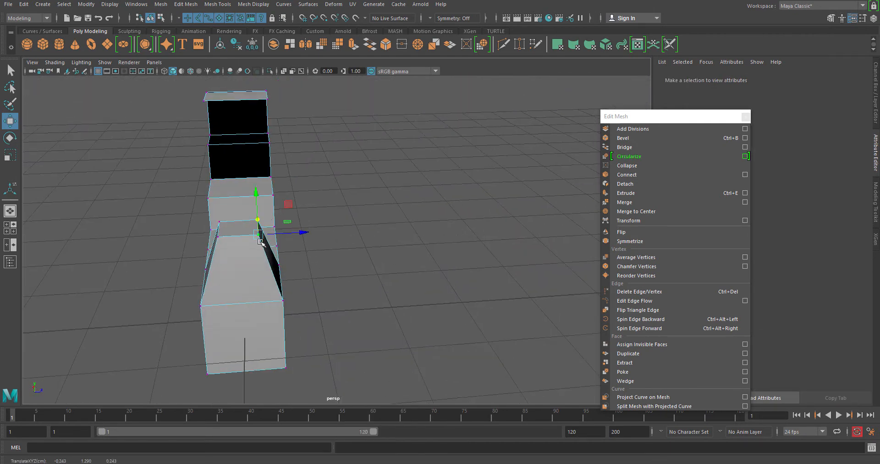
pyautogui.keyDown('alt'); pyautogui.moveTo(289, 295); pyautogui.dragTo(242, 263); pyautogui.keyUp('alt')
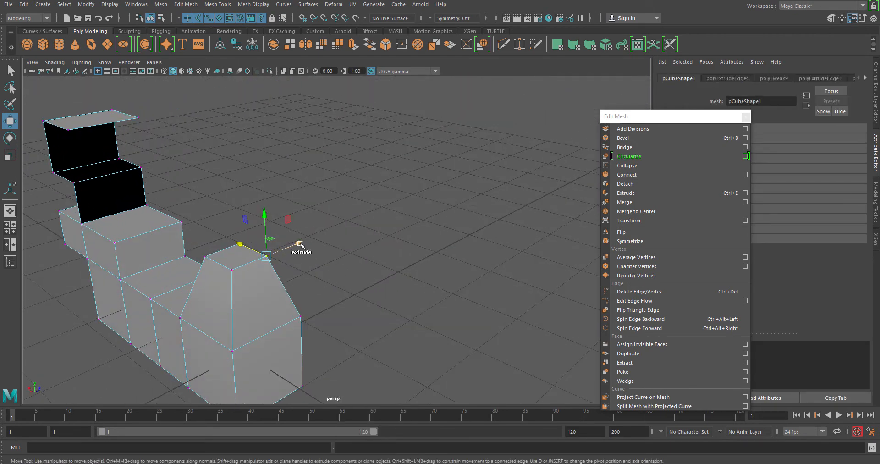
pyautogui.keyDown('shift'); pyautogui.moveTo(300, 246); pyautogui.dragTo(360, 232); pyautogui.keyUp('shift')
# Pull the extruded corner vertex back toward the block along Z and lower it along Y to about the taper's top height.
pyautogui.keyDown('alt'); pyautogui.moveTo(405, 328); pyautogui.dragTo(458, 290); pyautogui.keyUp('alt')
pyautogui.moveTo(379, 234); pyautogui.dragTo(306, 237)
pyautogui.moveTo(280, 202); pyautogui.dragTo(282, 186)
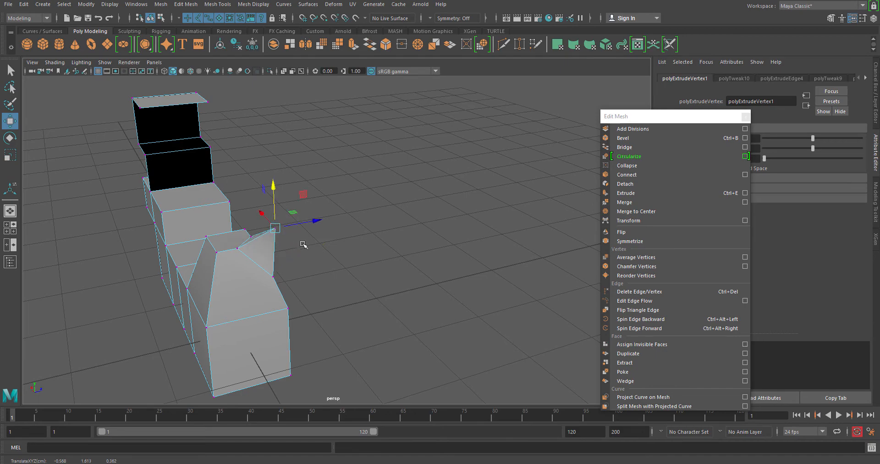
pyautogui.keyDown('alt'); pyautogui.moveTo(304, 243); pyautogui.dragTo(424, 246); pyautogui.keyUp('alt')
pyautogui.moveTo(359, 247); pyautogui.dragTo(340, 253)
pyautogui.keyDown('alt'); pyautogui.moveTo(428, 299); pyautogui.dragTo(314, 266); pyautogui.keyUp('alt')
pyautogui.keyDown('alt'); pyautogui.moveTo(314, 267); pyautogui.dragTo(324, 260, button='middle'); pyautogui.keyUp('alt')
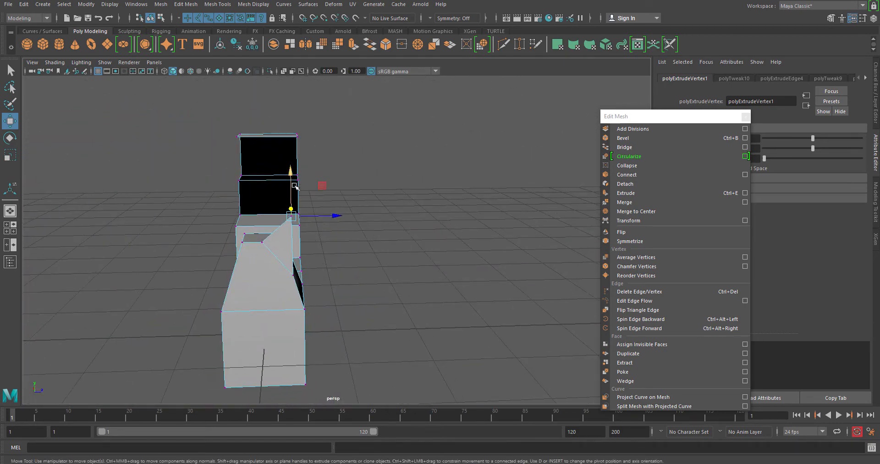
pyautogui.moveTo(292, 174); pyautogui.dragTo(296, 201)
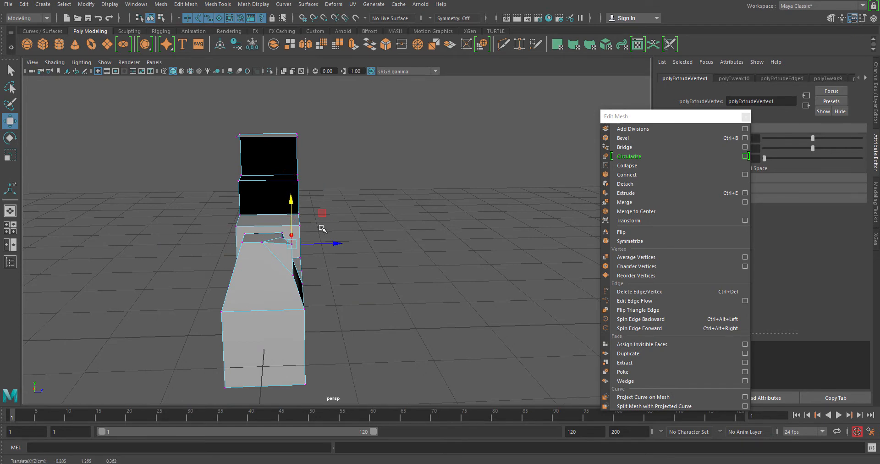
# Examine the faces around the extruded vertex up close, and review the available mesh editing commands.
pyautogui.keyDown('alt'); pyautogui.moveTo(392, 336); pyautogui.dragTo(308, 336); pyautogui.keyUp('alt')
pyautogui.keyDown('alt'); pyautogui.moveTo(308, 336); pyautogui.dragTo(556, 365, button='right'); pyautogui.keyUp('alt')
pyautogui.keyDown('alt'); pyautogui.moveTo(556, 365); pyautogui.dragTo(414, 279, button='middle'); pyautogui.keyUp('alt')
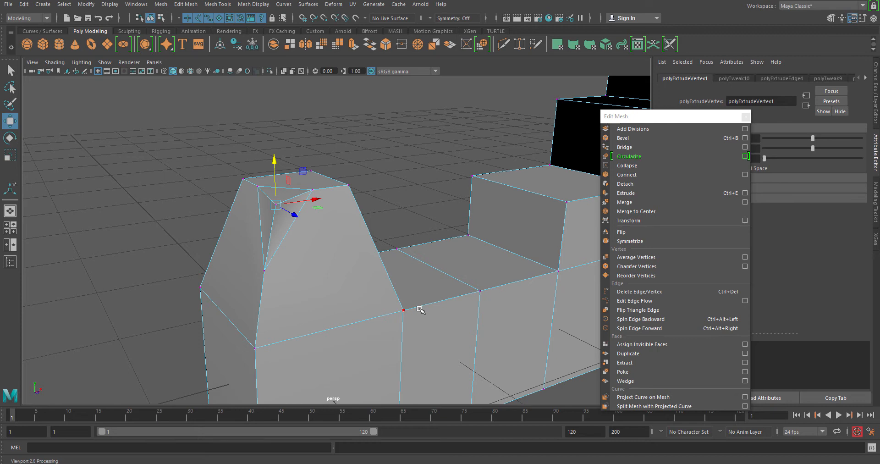
pyautogui.keyDown('alt'); pyautogui.moveTo(286, 280); pyautogui.dragTo(269, 291); pyautogui.keyUp('alt')
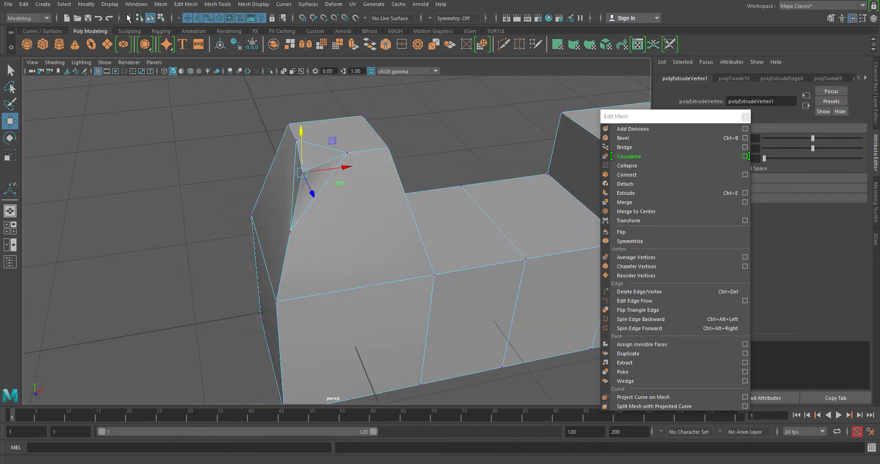
pyautogui.click(183, 5)
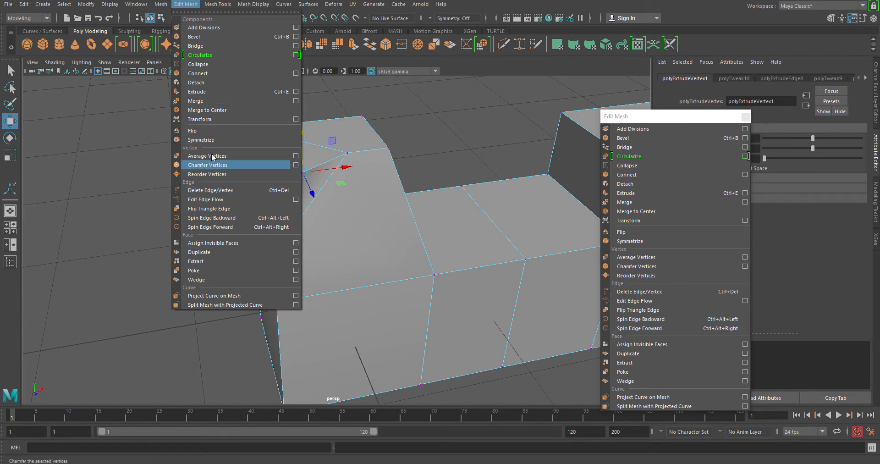
pyautogui.click(197, 6)
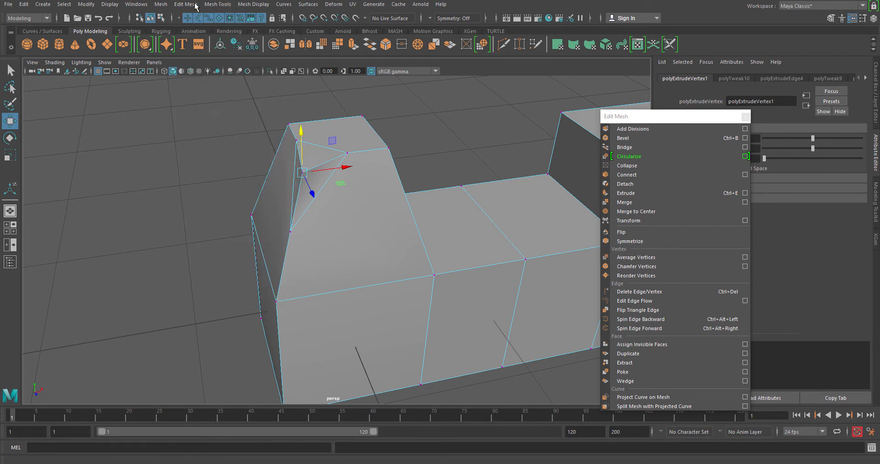
pyautogui.keyDown('alt'); pyautogui.moveTo(320, 238); pyautogui.dragTo(299, 212); pyautogui.keyUp('alt')
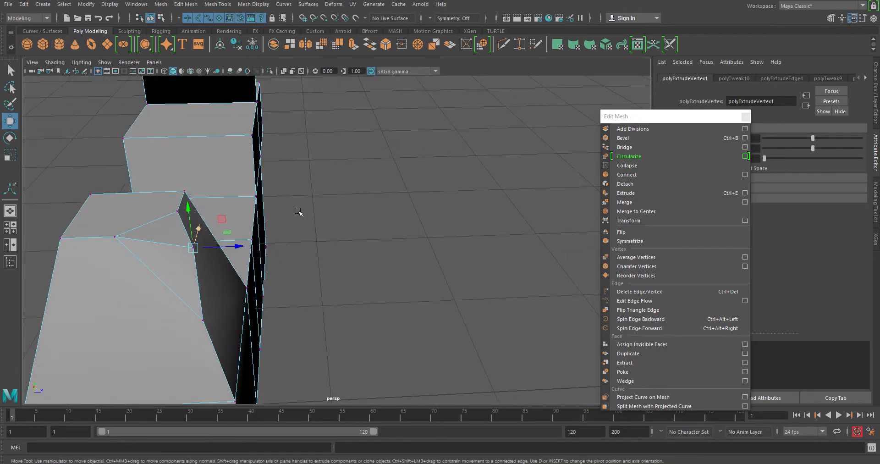
# Raise the extruded corner vertex slightly along Y and inspect the corner from several angles.
pyautogui.moveTo(189, 207); pyautogui.dragTo(187, 195)
pyautogui.keyDown('alt'); pyautogui.moveTo(187, 194); pyautogui.dragTo(259, 239); pyautogui.keyUp('alt')
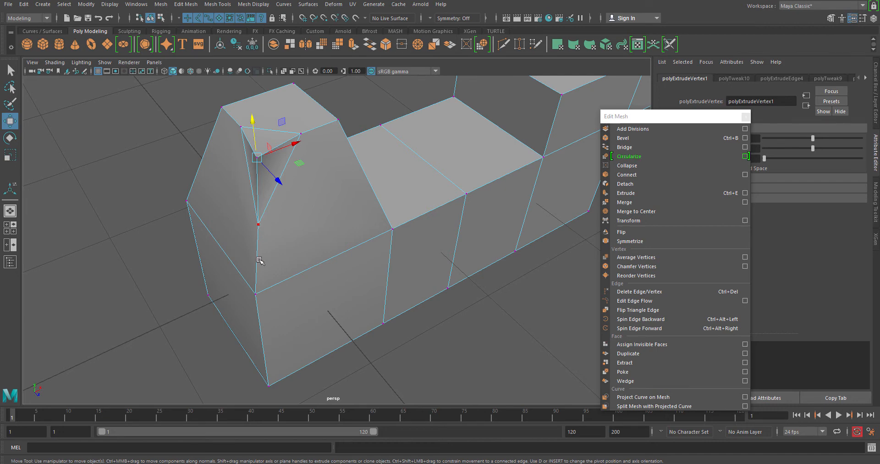
pyautogui.keyDown('alt'); pyautogui.moveTo(257, 257); pyautogui.dragTo(300, 266); pyautogui.keyUp('alt')
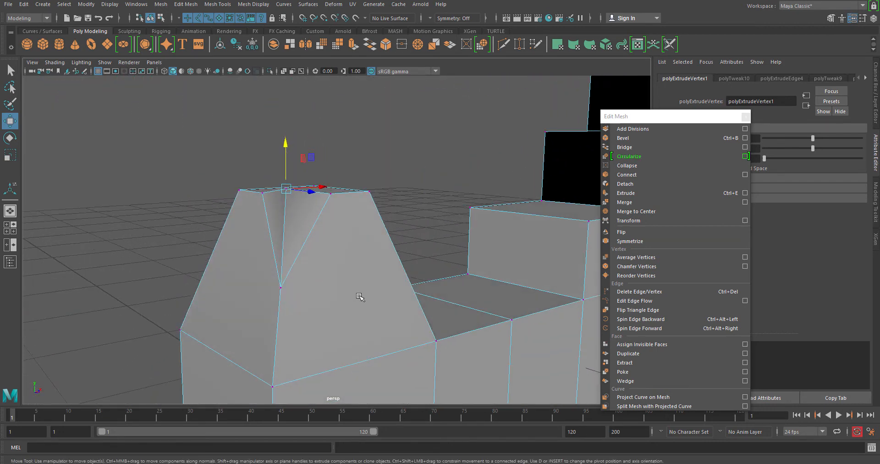
pyautogui.keyDown('alt'); pyautogui.moveTo(417, 308); pyautogui.dragTo(383, 320); pyautogui.keyUp('alt')
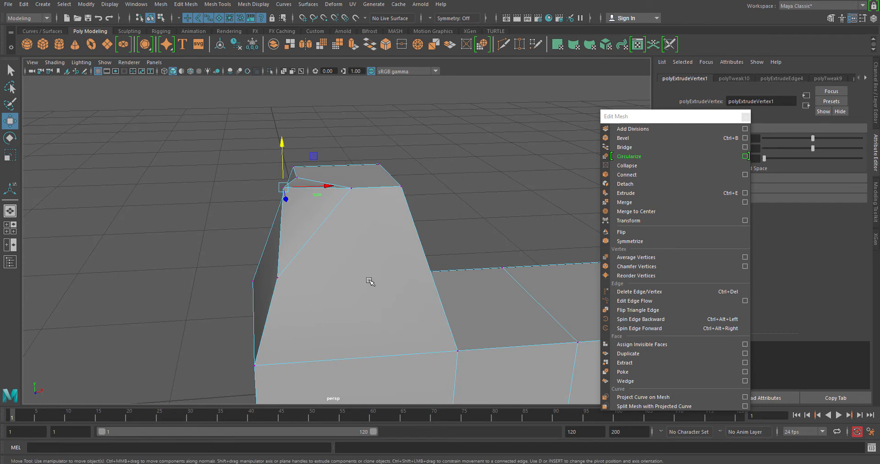
# In face mode, extrude the tapered section's large side face beside the modified corner outward along Z, and clear the selection.
pyautogui.moveTo(369, 211)
pyautogui.mouseDown(button='right')
pyautogui.moveTo(339, 216)
pyautogui.moveTo(372, 205)
pyautogui.moveTo(368, 213)
pyautogui.mouseUp(button='right')
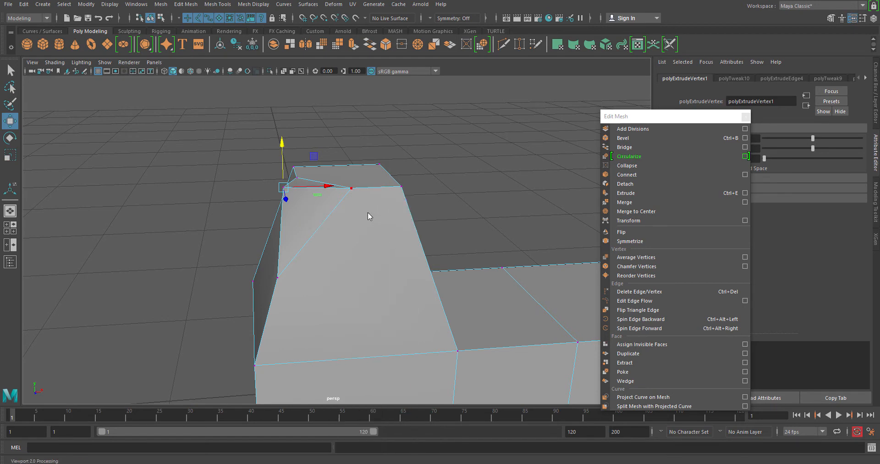
pyautogui.press('F11')
pyautogui.click(297, 322)
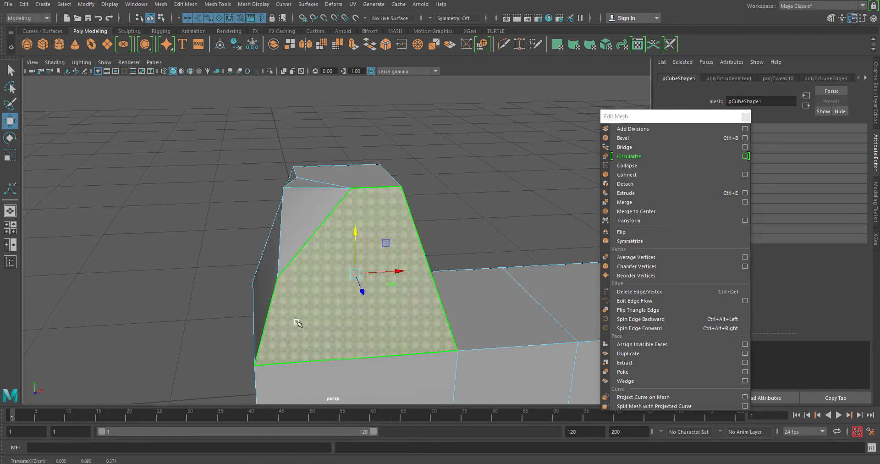
pyautogui.keyDown('alt'); pyautogui.moveTo(297, 321); pyautogui.dragTo(362, 259); pyautogui.keyUp('alt')
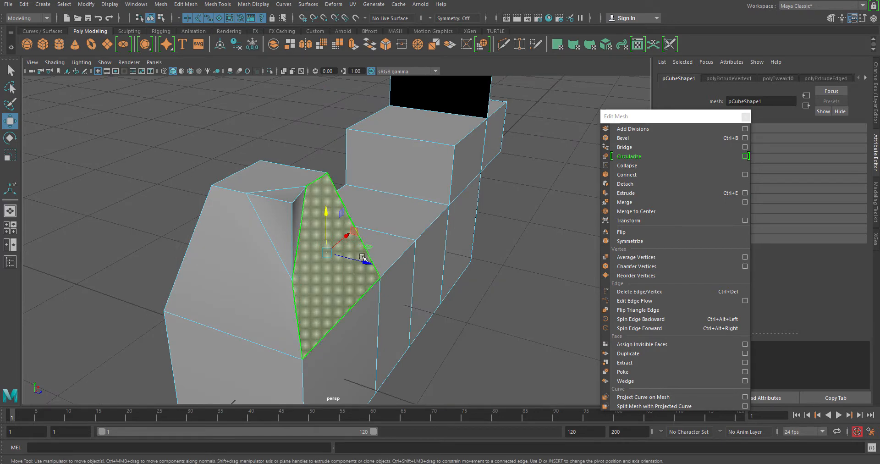
pyautogui.moveTo(380, 314)
pyautogui.keyDown('alt'); pyautogui.mouseDown()
pyautogui.moveTo(347, 315)
pyautogui.moveTo(363, 309)
pyautogui.mouseUp(); pyautogui.keyUp('alt')
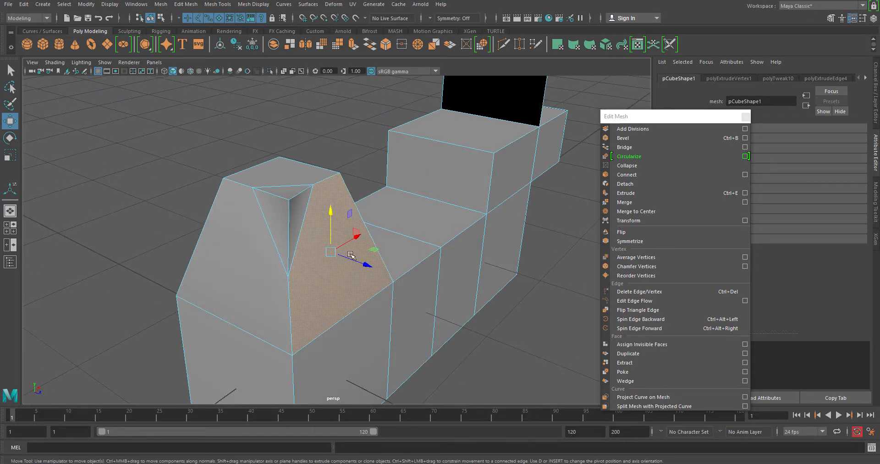
pyautogui.hotkey('ctrl', 'e')
pyautogui.keyDown('alt'); pyautogui.moveTo(415, 281); pyautogui.dragTo(334, 300); pyautogui.keyUp('alt')
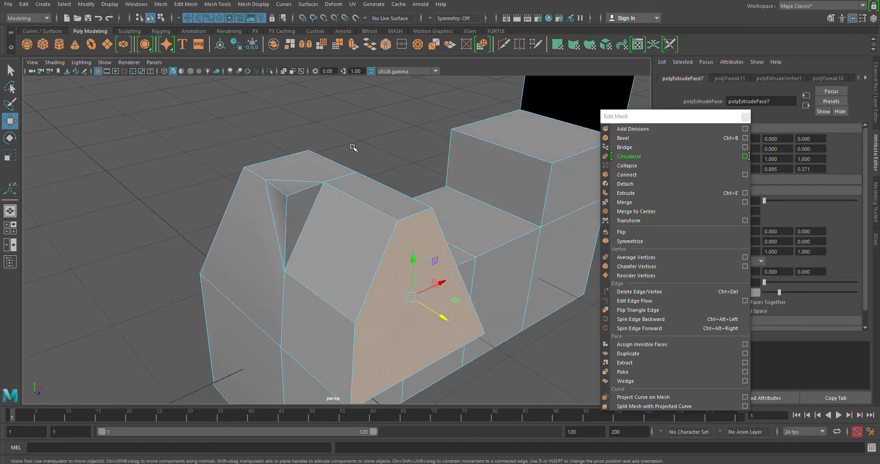
pyautogui.click(366, 138)
pyautogui.keyDown('alt'); pyautogui.moveTo(330, 236); pyautogui.dragTo(325, 270); pyautogui.keyUp('alt')
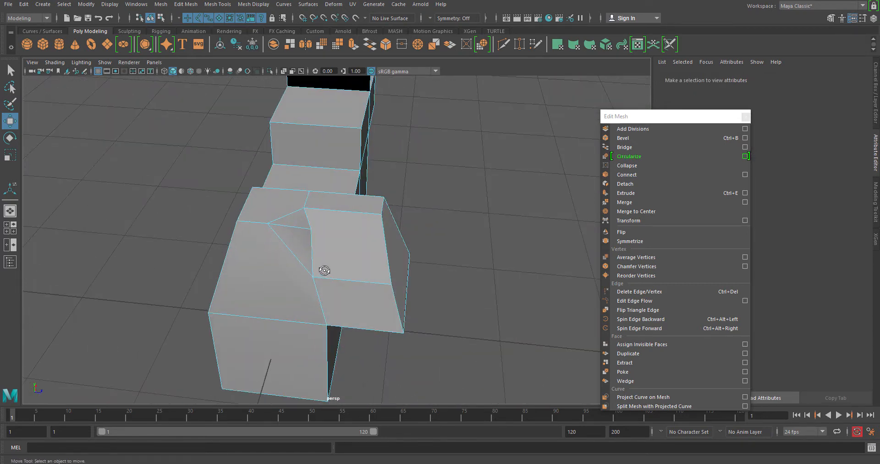
pyautogui.keyDown('alt'); pyautogui.moveTo(371, 312); pyautogui.dragTo(330, 298); pyautogui.keyUp('alt')
pyautogui.keyDown('alt'); pyautogui.moveTo(340, 266); pyautogui.dragTo(332, 241, button='middle'); pyautogui.keyUp('alt')
# Select the whole modeled object and delete it from the scene.
pyautogui.hotkey('ctrl', 'z')
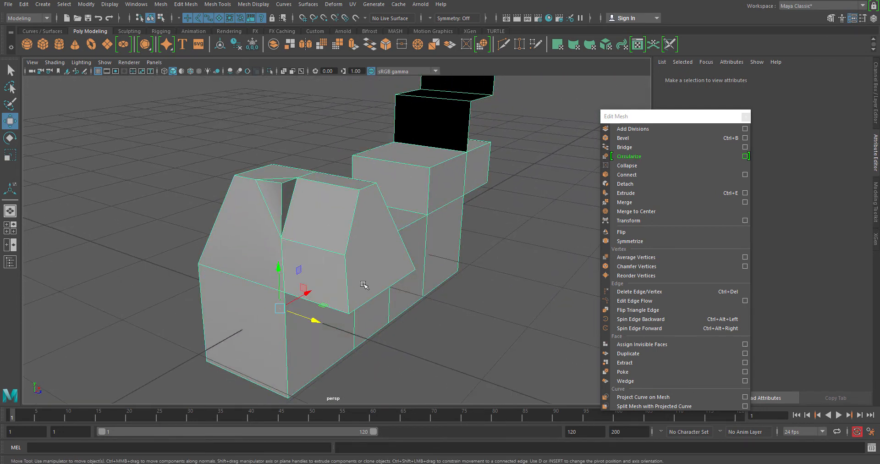
pyautogui.keyDown('alt'); pyautogui.moveTo(509, 268); pyautogui.dragTo(376, 284); pyautogui.keyUp('alt')
pyautogui.keyDown('alt'); pyautogui.moveTo(375, 283); pyautogui.dragTo(208, 263, button='right'); pyautogui.keyUp('alt')
pyautogui.keyDown('alt'); pyautogui.moveTo(374, 291); pyautogui.dragTo(318, 287, button='middle'); pyautogui.keyUp('alt')
pyautogui.keyDown('alt'); pyautogui.moveTo(318, 287); pyautogui.dragTo(435, 306); pyautogui.keyUp('alt')
pyautogui.keyDown('alt'); pyautogui.moveTo(285, 307); pyautogui.dragTo(442, 309, button='right'); pyautogui.keyUp('alt')
pyautogui.keyDown('alt'); pyautogui.moveTo(442, 309); pyautogui.dragTo(408, 330); pyautogui.keyUp('alt')
pyautogui.press('Delete')
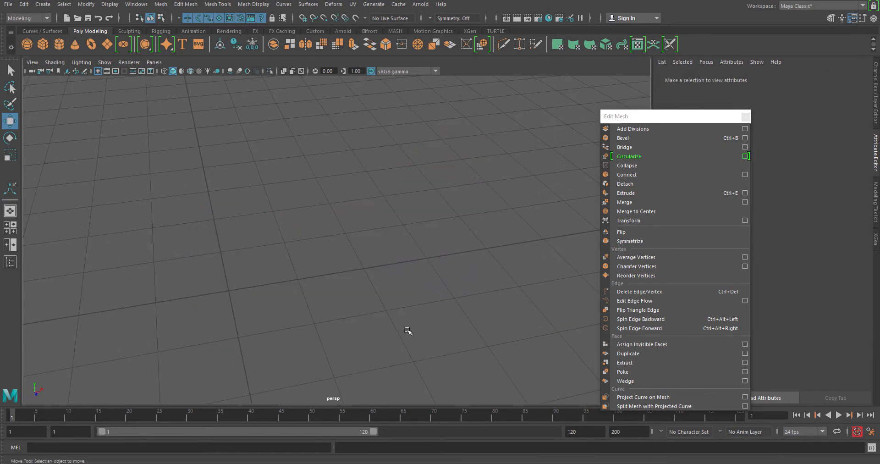
# Create a new polygon cube at the grid origin and frame it closely in the perspective view.
pyautogui.keyDown('alt'); pyautogui.moveTo(276, 225); pyautogui.dragTo(407, 170, button='middle'); pyautogui.keyUp('alt')
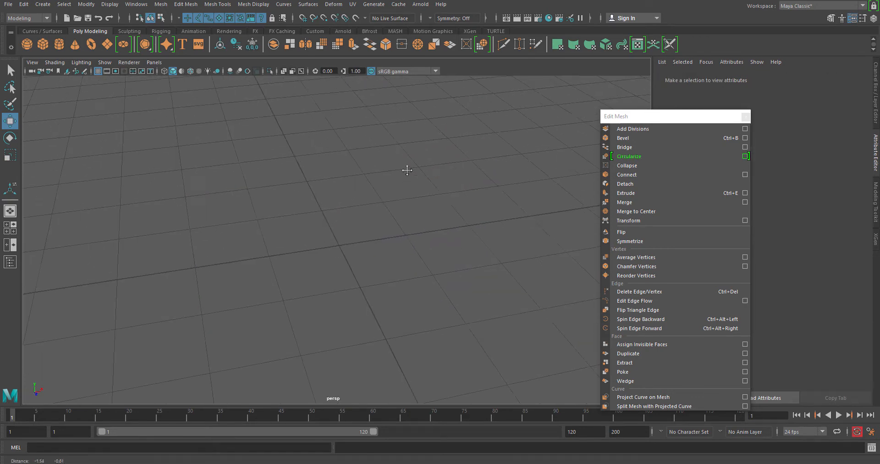
pyautogui.click(43, 44)
pyautogui.keyDown('alt'); pyautogui.moveTo(233, 254); pyautogui.dragTo(294, 275); pyautogui.keyUp('alt')
pyautogui.keyDown('alt'); pyautogui.moveTo(295, 278); pyautogui.dragTo(422, 303, button='right'); pyautogui.keyUp('alt')
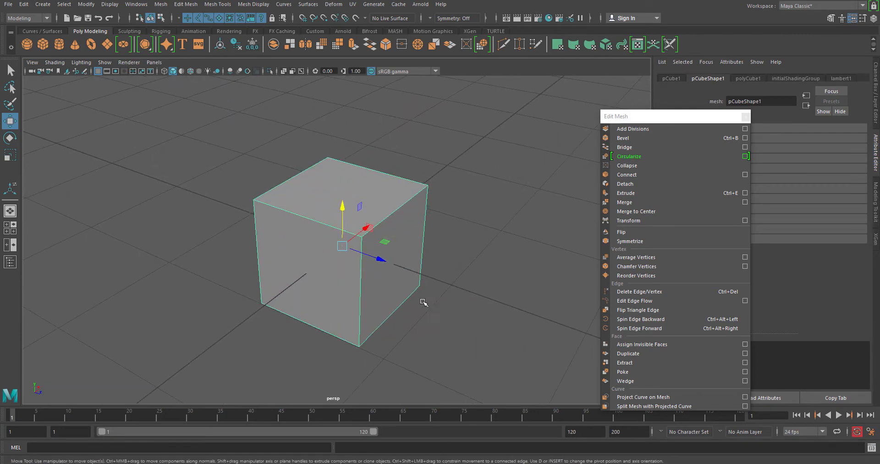
pyautogui.keyDown('alt'); pyautogui.moveTo(424, 303); pyautogui.dragTo(387, 308); pyautogui.keyUp('alt')
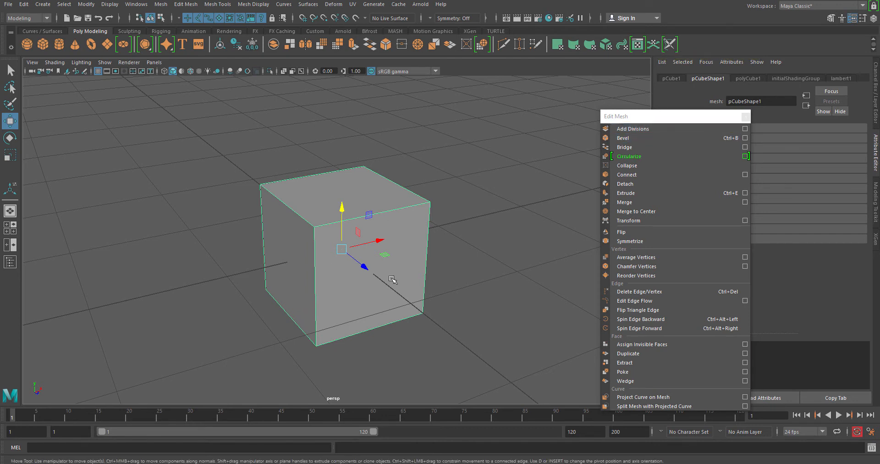
# In edge mode, select one upper edge of the cube running along X and bevel it.
pyautogui.keyDown('alt'); pyautogui.moveTo(430, 252); pyautogui.dragTo(445, 251); pyautogui.keyUp('alt')
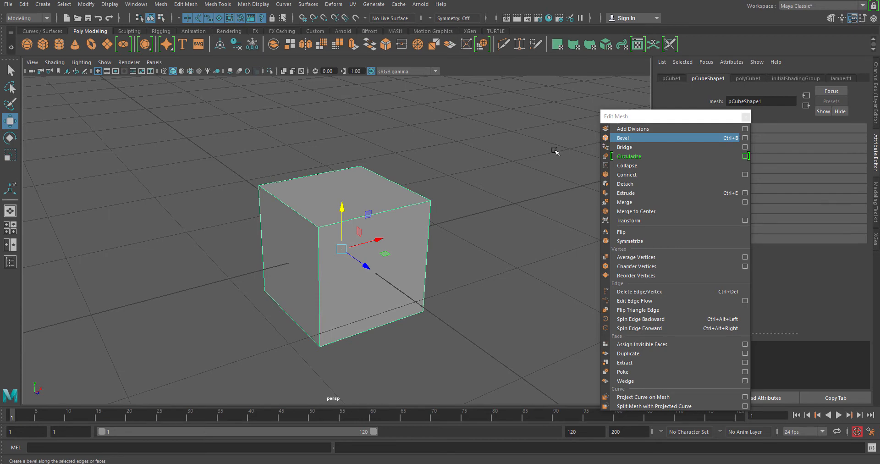
pyautogui.keyDown('alt'); pyautogui.moveTo(386, 245); pyautogui.dragTo(420, 250); pyautogui.keyUp('alt')
pyautogui.keyDown('alt'); pyautogui.moveTo(421, 249); pyautogui.dragTo(461, 246, button='right'); pyautogui.keyUp('alt')
pyautogui.keyDown('alt'); pyautogui.moveTo(422, 249); pyautogui.dragTo(432, 256); pyautogui.keyUp('alt')
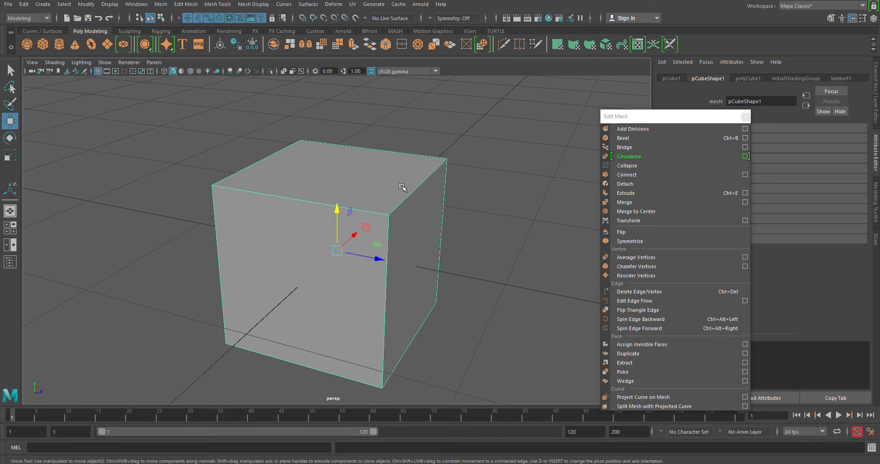
pyautogui.press('F11')
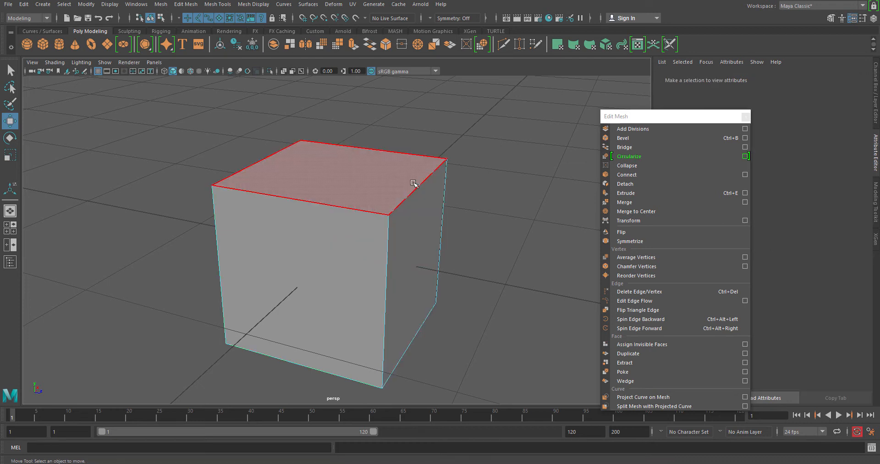
pyautogui.moveTo(415, 189); pyautogui.dragTo(412, 165, button='right')
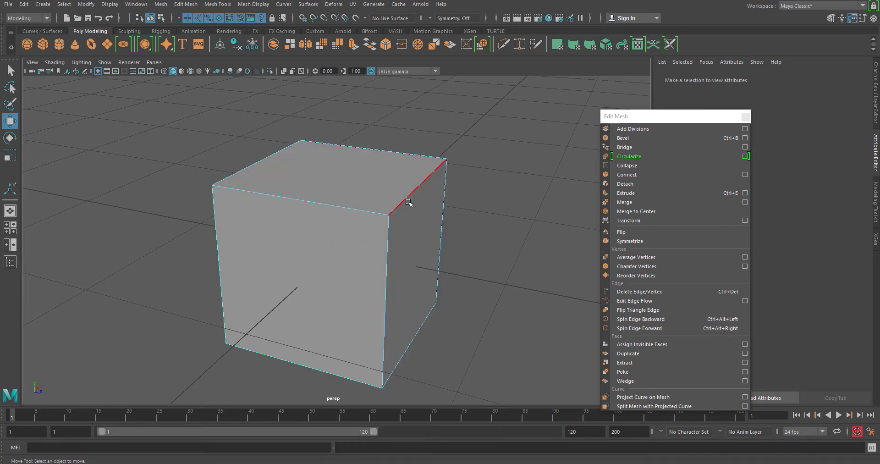
pyautogui.click(405, 198)
pyautogui.keyDown('alt'); pyautogui.moveTo(406, 197); pyautogui.dragTo(450, 238); pyautogui.keyUp('alt')
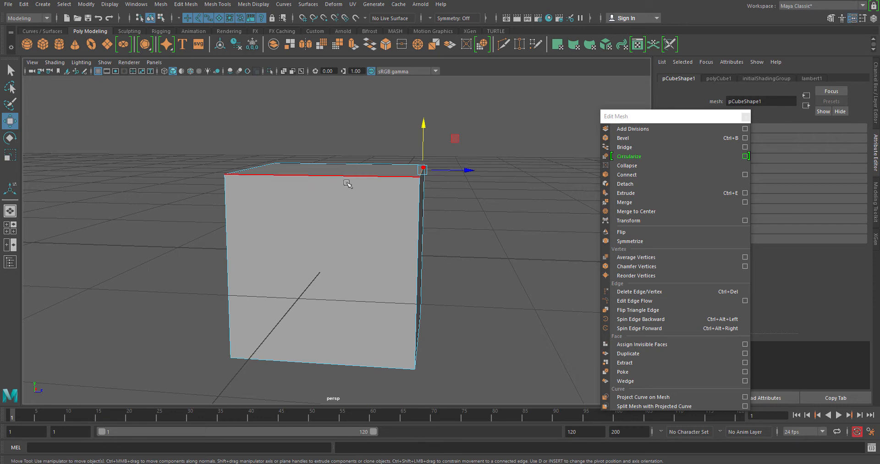
pyautogui.keyDown('alt'); pyautogui.moveTo(413, 179); pyautogui.dragTo(399, 192); pyautogui.keyUp('alt')
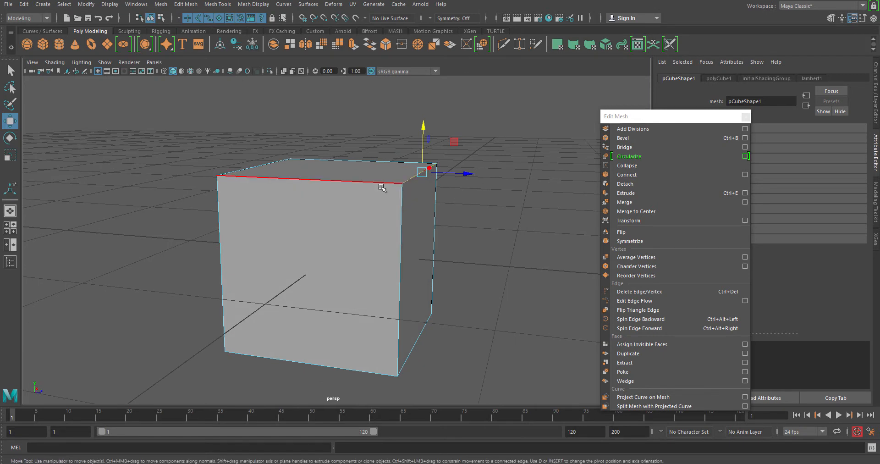
pyautogui.click(626, 140)
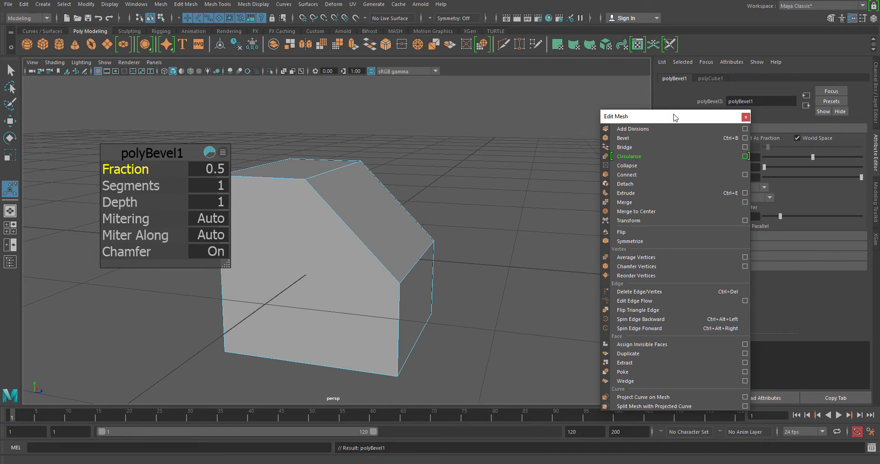
# Set the new bevel's Fraction to 0.3, with the floating Edit Mesh and bevel settings windows moved clear of the cube.
pyautogui.moveTo(673, 117); pyautogui.dragTo(550, 100)
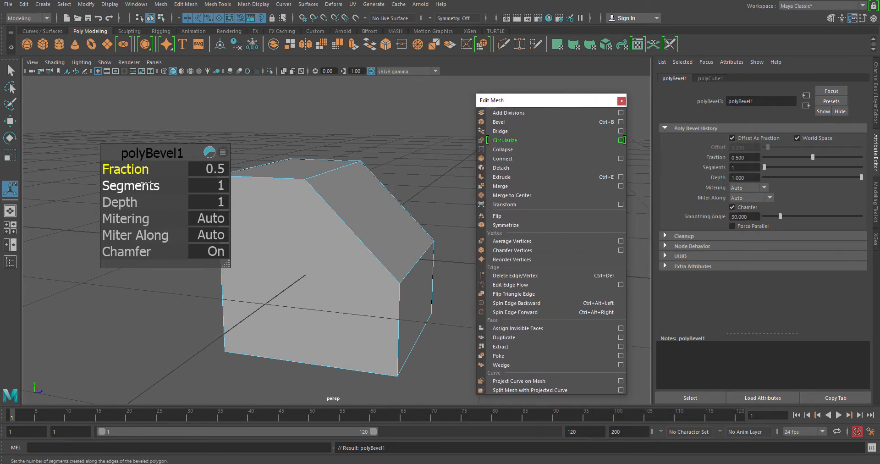
pyautogui.moveTo(143, 153); pyautogui.dragTo(118, 134)
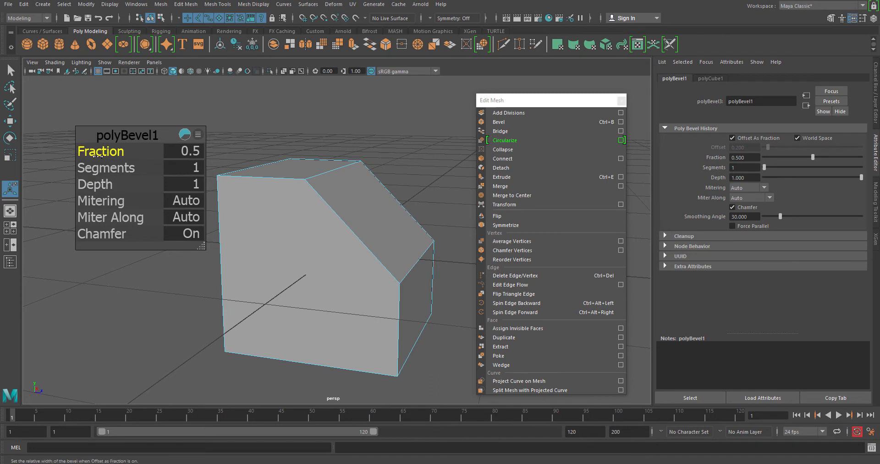
pyautogui.moveTo(111, 154); pyautogui.dragTo(108, 155)
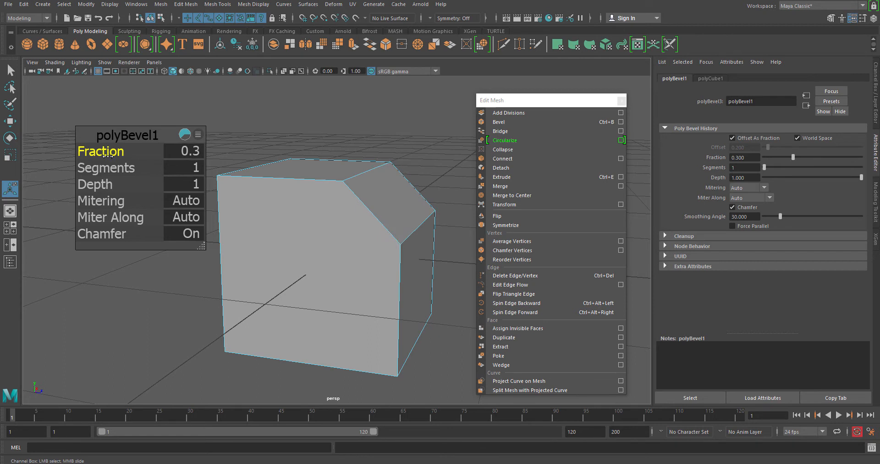
pyautogui.keyDown('alt'); pyautogui.moveTo(324, 212); pyautogui.dragTo(350, 200); pyautogui.keyUp('alt')
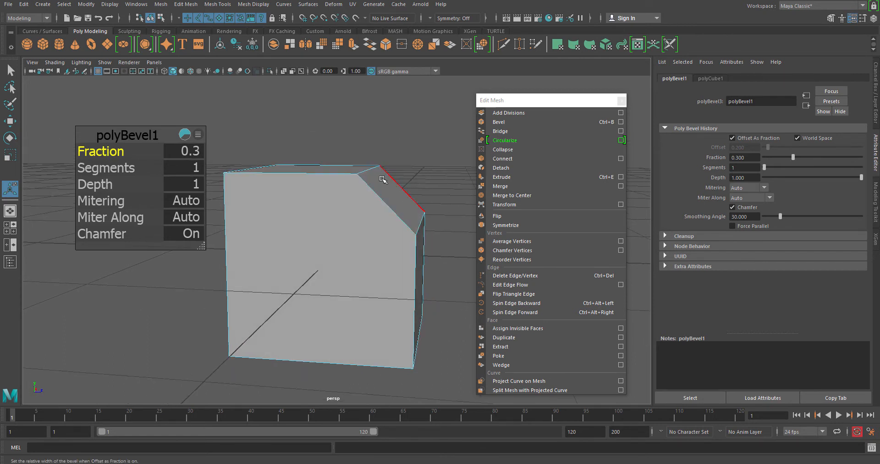
# Round the beveled edge by setting its Segments to 8, and clear the selection.
pyautogui.moveTo(372, 226)
pyautogui.keyDown('alt'); pyautogui.mouseDown()
pyautogui.moveTo(390, 212)
pyautogui.moveTo(357, 228)
pyautogui.mouseUp(); pyautogui.keyUp('alt')
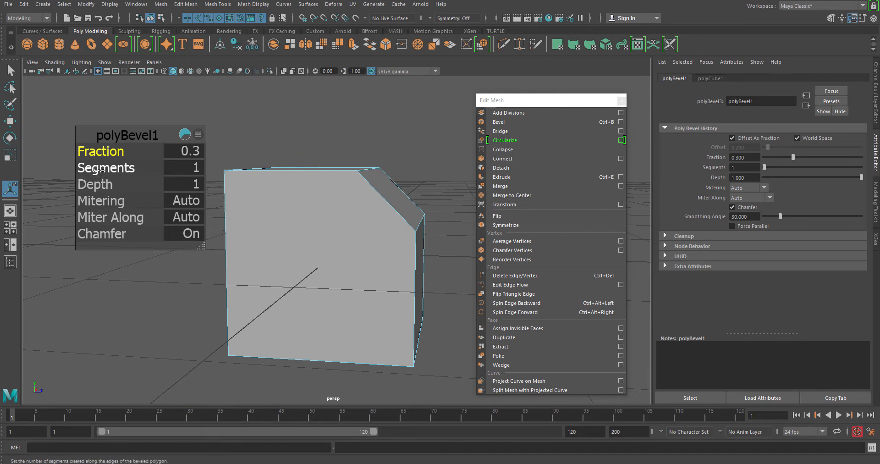
pyautogui.moveTo(104, 170); pyautogui.dragTo(137, 174)
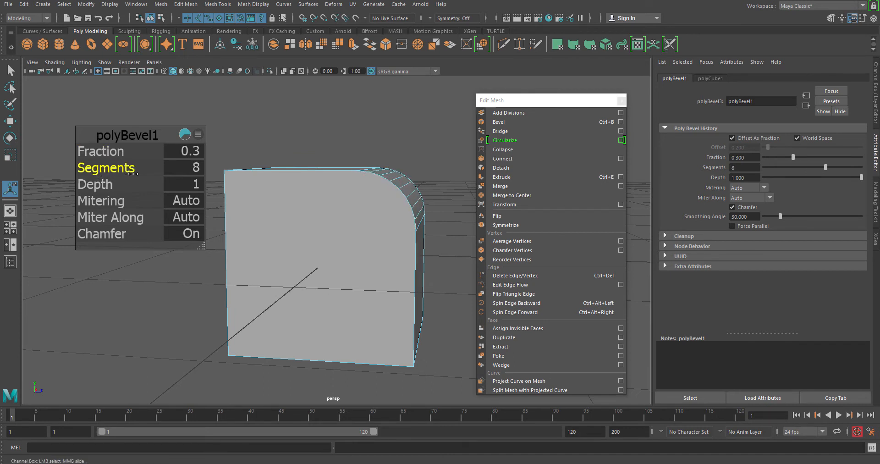
pyautogui.keyDown('alt'); pyautogui.moveTo(371, 203); pyautogui.dragTo(344, 176); pyautogui.keyUp('alt')
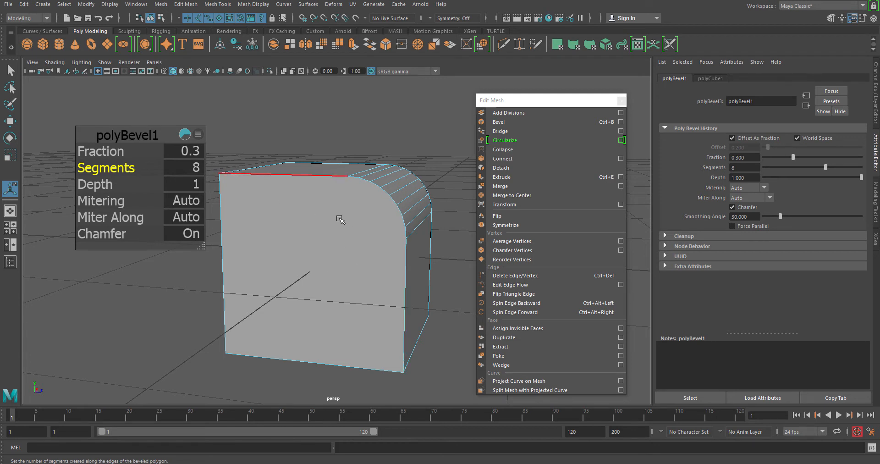
pyautogui.keyDown('alt'); pyautogui.moveTo(344, 256); pyautogui.dragTo(334, 243); pyautogui.keyUp('alt')
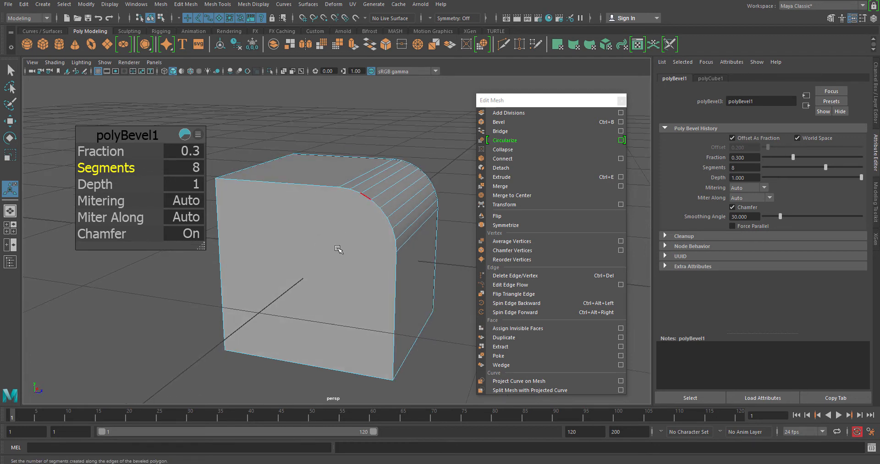
pyautogui.keyDown('alt'); pyautogui.moveTo(328, 258); pyautogui.dragTo(328, 308); pyautogui.keyUp('alt')
pyautogui.click(243, 163)
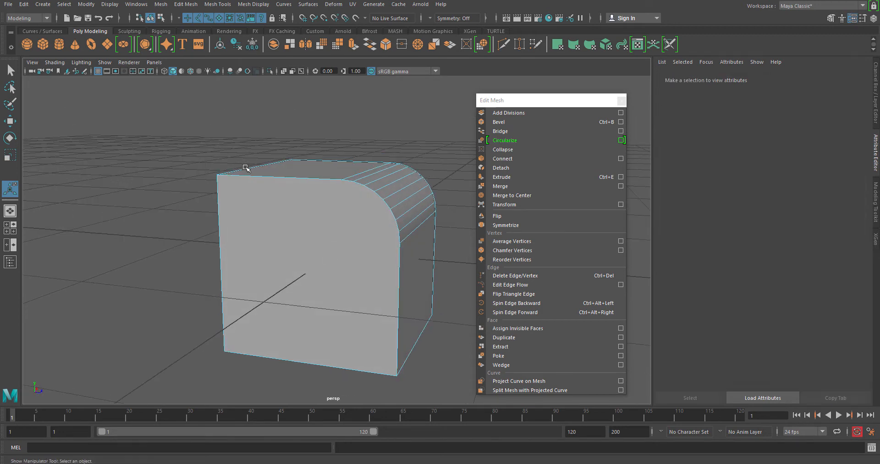
# Select the cube's bottom edge diagonally opposite the rounded one and bevel it.
pyautogui.moveTo(314, 228); pyautogui.dragTo(348, 198, button='right')
pyautogui.click(345, 151)
pyautogui.keyDown('alt'); pyautogui.moveTo(344, 151); pyautogui.dragTo(358, 212); pyautogui.keyUp('alt')
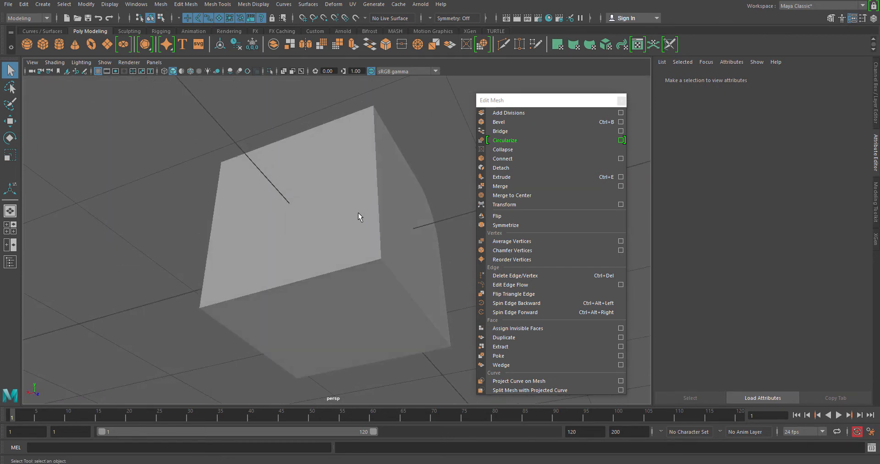
pyautogui.click(315, 275)
pyautogui.keyDown('alt'); pyautogui.moveTo(283, 300); pyautogui.dragTo(251, 310); pyautogui.keyUp('alt')
pyautogui.press('w')
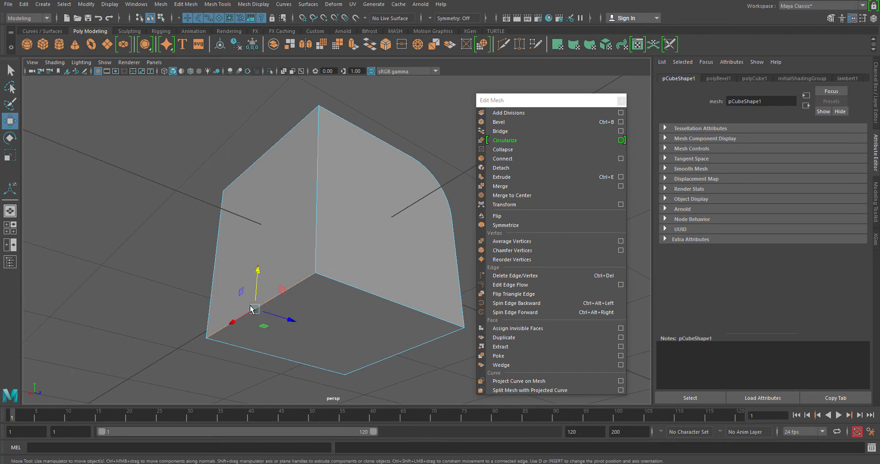
pyautogui.keyDown('alt'); pyautogui.moveTo(373, 314); pyautogui.dragTo(288, 299); pyautogui.keyUp('alt')
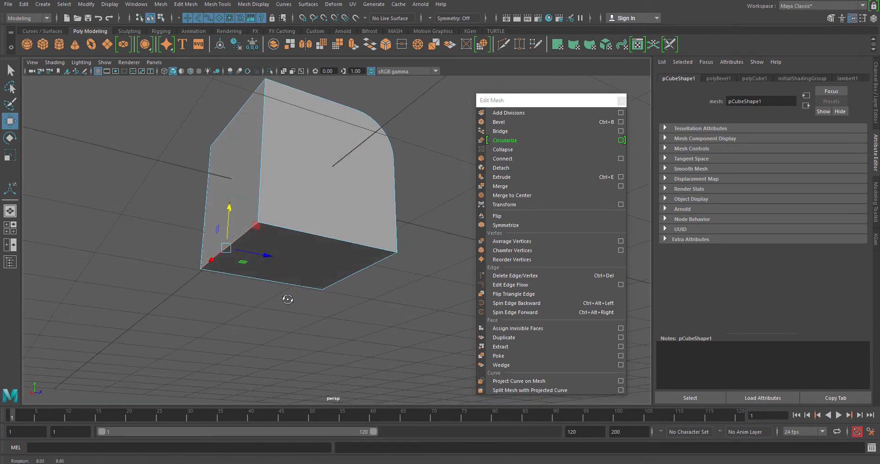
pyautogui.click(543, 121)
# Set the bottom bevel's Fraction to 0.4 and Segments to 10, and clear the selection.
pyautogui.keyDown('alt'); pyautogui.moveTo(316, 192); pyautogui.dragTo(295, 218); pyautogui.keyUp('alt')
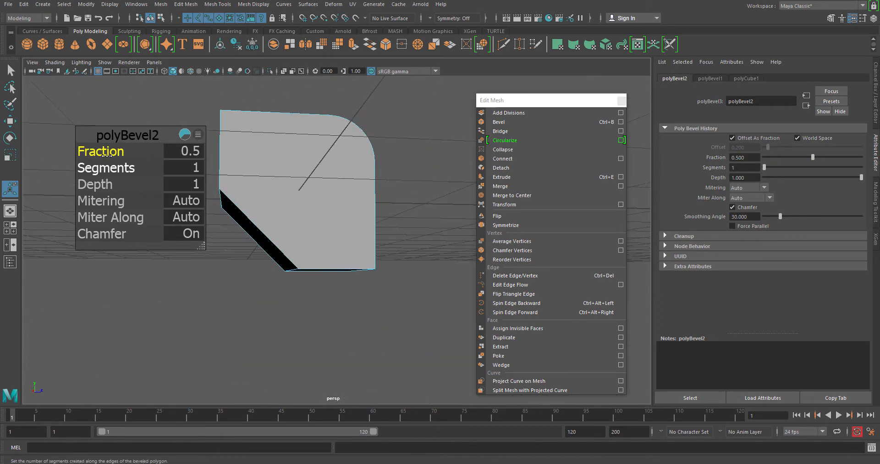
pyautogui.moveTo(107, 150); pyautogui.dragTo(158, 170)
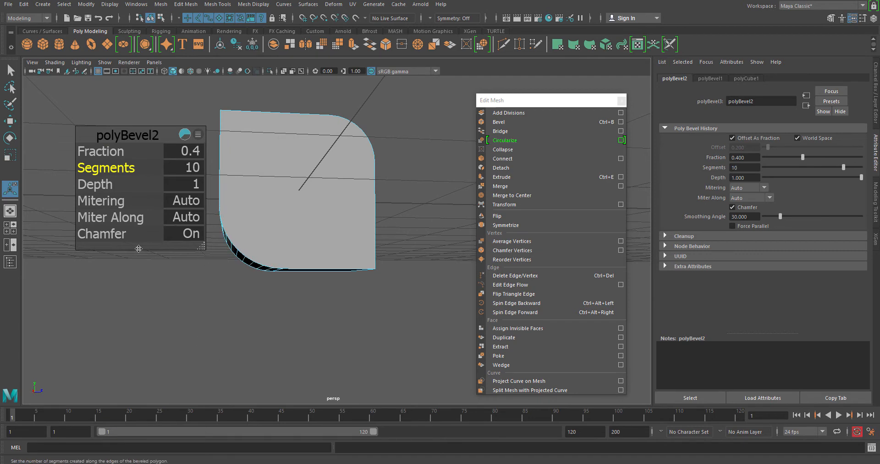
pyautogui.click(157, 289)
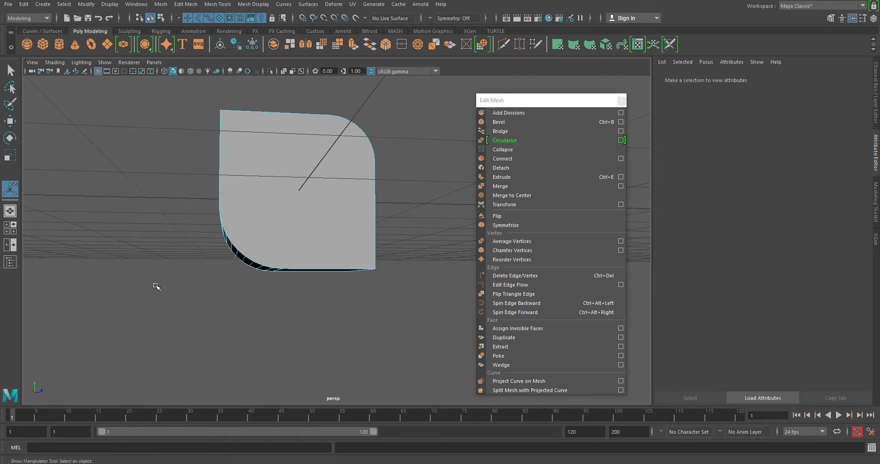
# Select the whole object and examine its two rounded edges from several angles.
pyautogui.keyDown('alt'); pyautogui.moveTo(157, 288); pyautogui.dragTo(236, 280); pyautogui.keyUp('alt')
pyautogui.keyDown('alt'); pyautogui.moveTo(349, 298); pyautogui.dragTo(343, 262); pyautogui.keyUp('alt')
pyautogui.press('q')
pyautogui.click(346, 229)
pyautogui.click(426, 232)
pyautogui.click(289, 216)
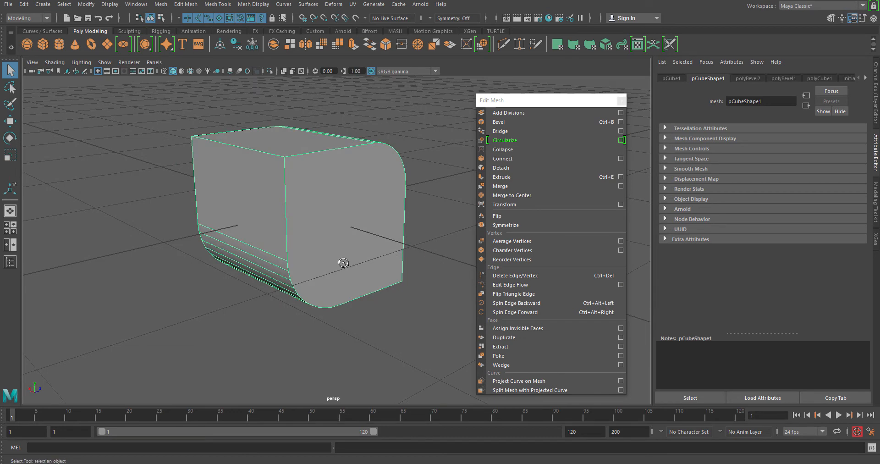
pyautogui.keyDown('alt'); pyautogui.moveTo(343, 262); pyautogui.dragTo(221, 265); pyautogui.keyUp('alt')
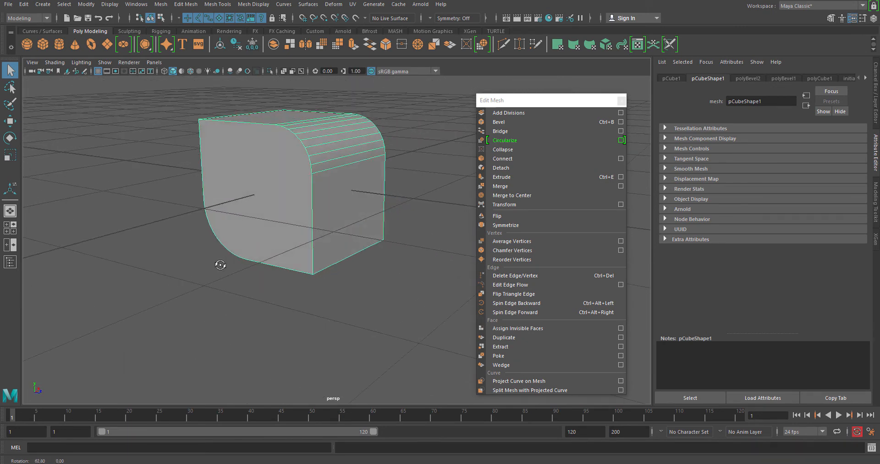
pyautogui.keyDown('alt'); pyautogui.moveTo(250, 209); pyautogui.dragTo(304, 216, button='middle'); pyautogui.keyUp('alt')
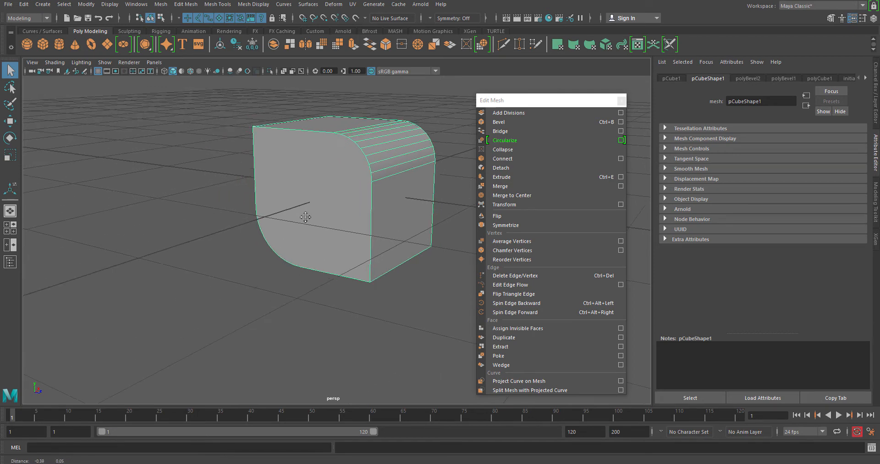
pyautogui.keyDown('alt'); pyautogui.moveTo(297, 229); pyautogui.dragTo(287, 247); pyautogui.keyUp('alt')
pyautogui.keyDown('alt'); pyautogui.moveTo(338, 208); pyautogui.dragTo(302, 248, button='middle'); pyautogui.keyUp('alt')
pyautogui.keyDown('alt'); pyautogui.moveTo(302, 252); pyautogui.dragTo(335, 285); pyautogui.keyUp('alt')
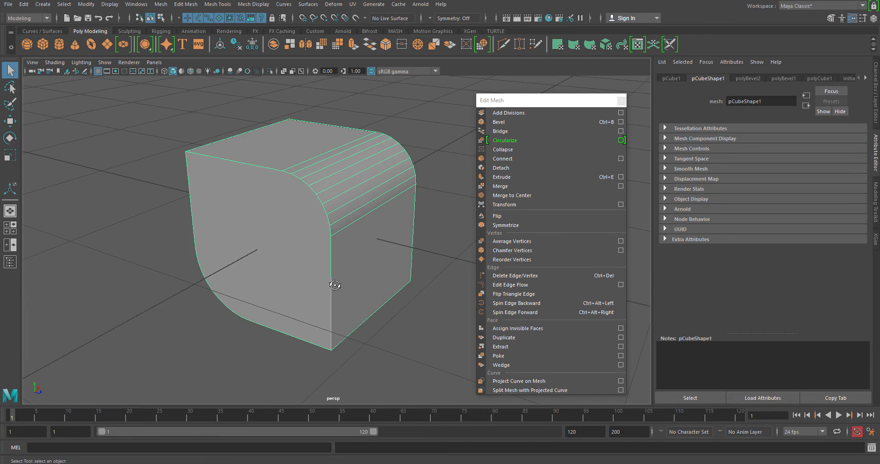
pyautogui.keyDown('alt'); pyautogui.moveTo(329, 292); pyautogui.dragTo(340, 274); pyautogui.keyUp('alt')
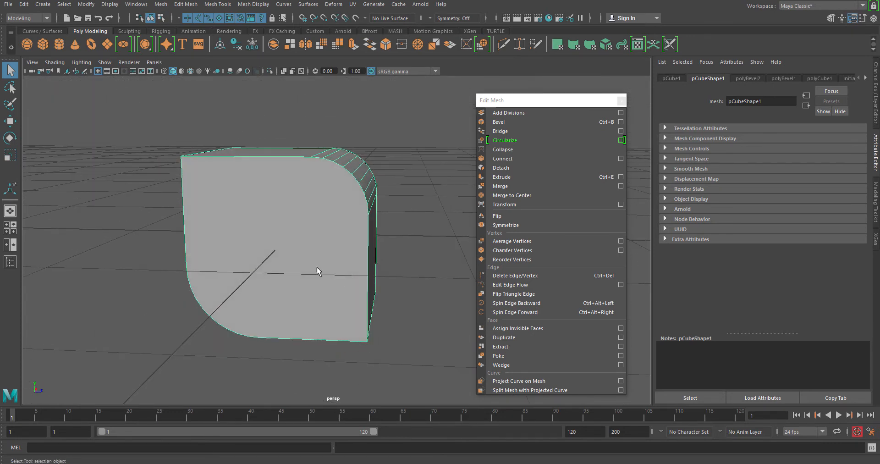
# In face mode, extrude the end face with the two rounded corners slightly outward along X.
pyautogui.keyDown('alt'); pyautogui.moveTo(287, 270); pyautogui.dragTo(280, 210); pyautogui.keyUp('alt')
pyautogui.moveTo(280, 210); pyautogui.dragTo(277, 243, button='right')
pyautogui.keyDown('alt'); pyautogui.moveTo(300, 291); pyautogui.dragTo(372, 296); pyautogui.keyUp('alt')
pyautogui.click(388, 299)
pyautogui.keyDown('alt'); pyautogui.moveTo(335, 255); pyautogui.dragTo(309, 262); pyautogui.keyUp('alt')
pyautogui.press('w')
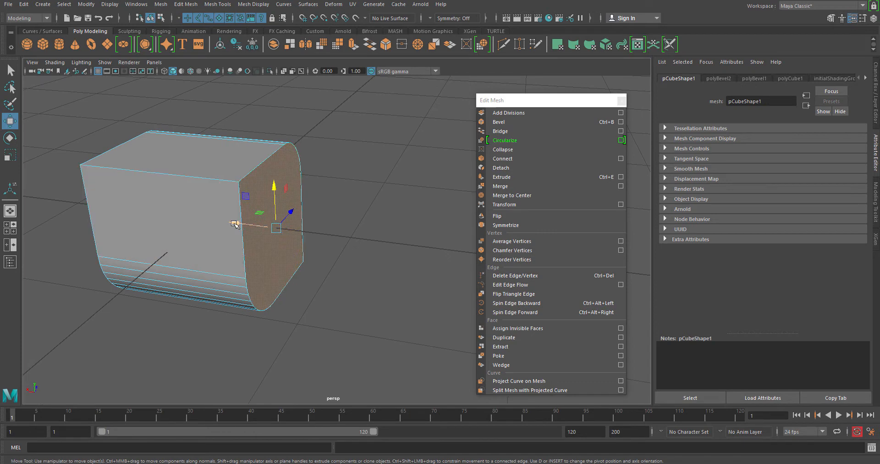
pyautogui.keyDown('shift'); pyautogui.moveTo(234, 224); pyautogui.dragTo(247, 229); pyautogui.keyUp('shift')
pyautogui.keyDown('alt'); pyautogui.moveTo(346, 293); pyautogui.dragTo(319, 291); pyautogui.keyUp('alt')
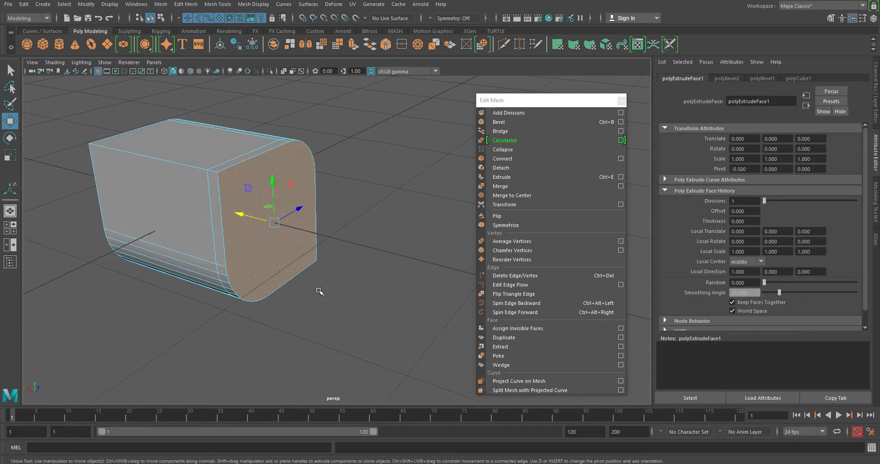
# Scale the extruded end face down uniformly, sink it slightly into the body along X, and clear the selection.
pyautogui.press('r')
pyautogui.moveTo(273, 224); pyautogui.dragTo(237, 242)
pyautogui.press('w')
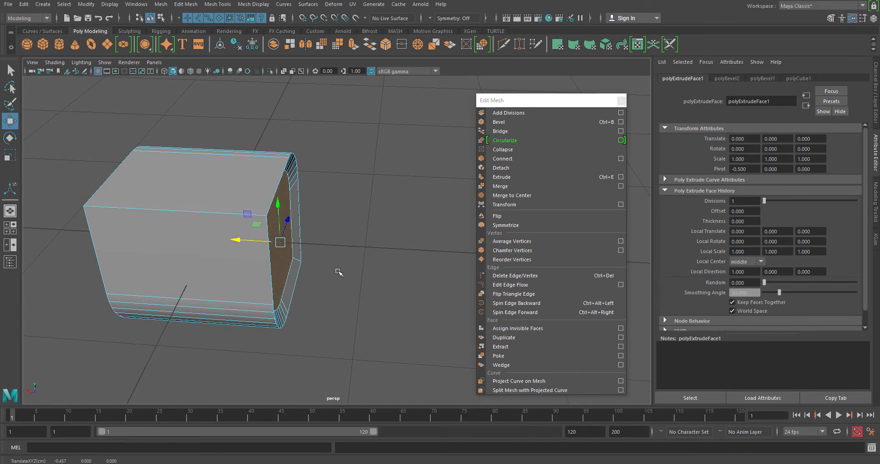
pyautogui.click(338, 271)
# Examine the recessed end face and its sloped border up close, leaving nothing selected.
pyautogui.keyDown('alt'); pyautogui.moveTo(338, 271); pyautogui.dragTo(303, 256); pyautogui.keyUp('alt')
pyautogui.keyDown('alt'); pyautogui.moveTo(303, 255); pyautogui.dragTo(271, 300, button='middle'); pyautogui.keyUp('alt')
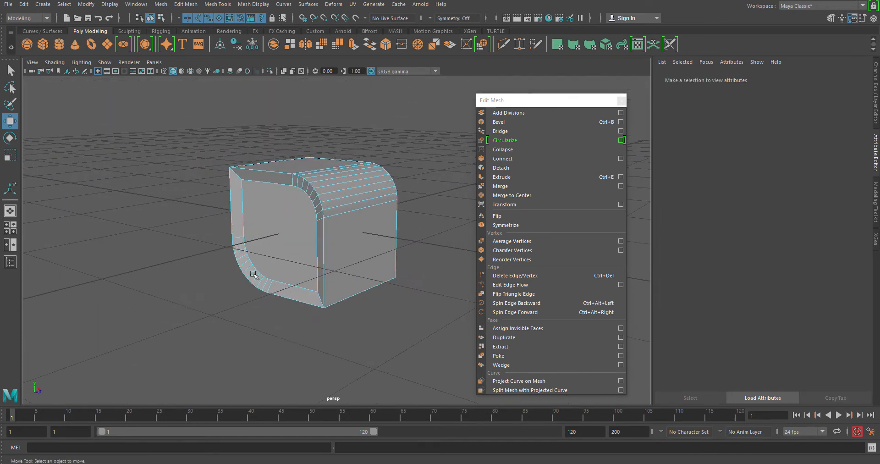
pyautogui.keyDown('alt'); pyautogui.moveTo(271, 299); pyautogui.dragTo(391, 290, button='right'); pyautogui.keyUp('alt')
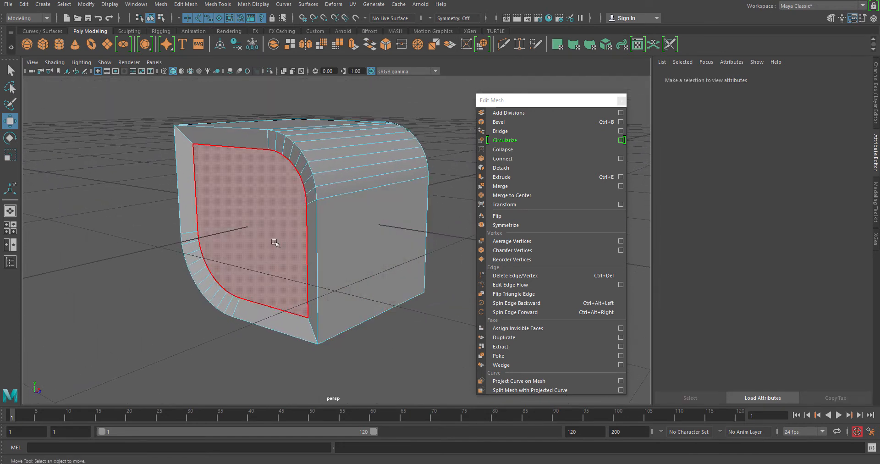
pyautogui.click(293, 238)
pyautogui.click(356, 334)
pyautogui.keyDown('alt'); pyautogui.moveTo(356, 334); pyautogui.dragTo(371, 282); pyautogui.keyUp('alt')
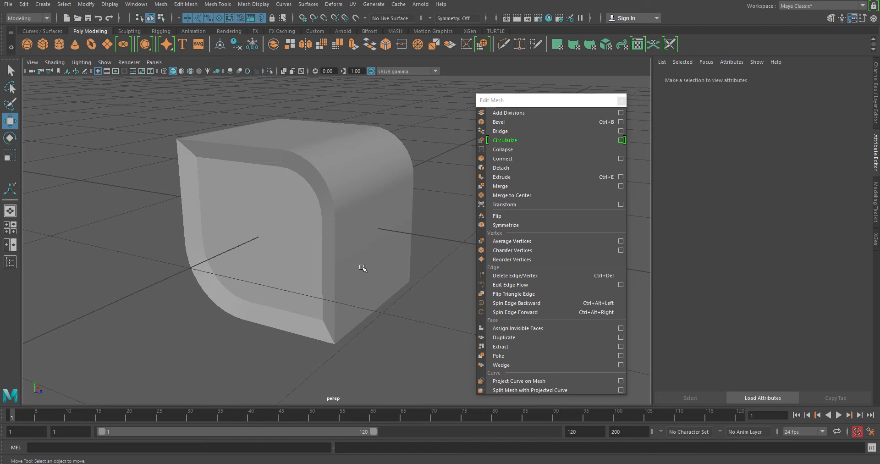
# Select the rounded object and move it away from the origin along Z.
pyautogui.keyDown('alt'); pyautogui.moveTo(408, 226); pyautogui.dragTo(362, 212, button='middle'); pyautogui.keyUp('alt')
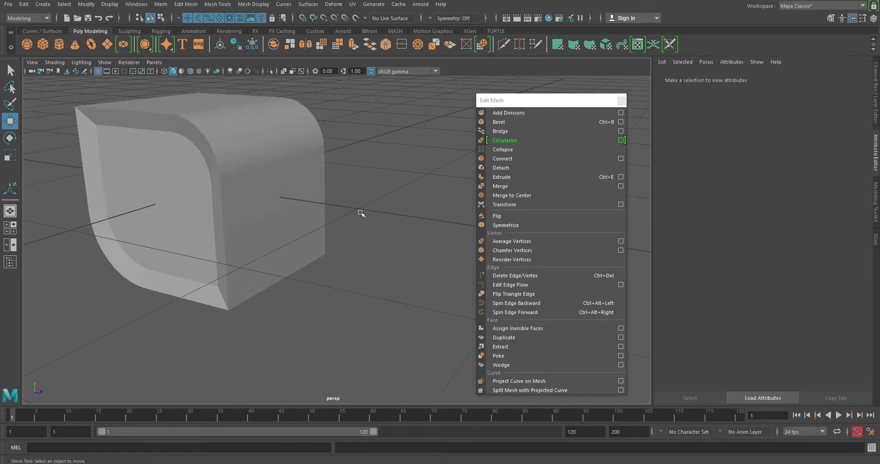
pyautogui.keyDown('alt'); pyautogui.moveTo(362, 212); pyautogui.dragTo(220, 235, button='right'); pyautogui.keyUp('alt')
pyautogui.keyDown('alt'); pyautogui.moveTo(220, 235); pyautogui.dragTo(222, 238); pyautogui.keyUp('alt')
pyautogui.click(280, 218)
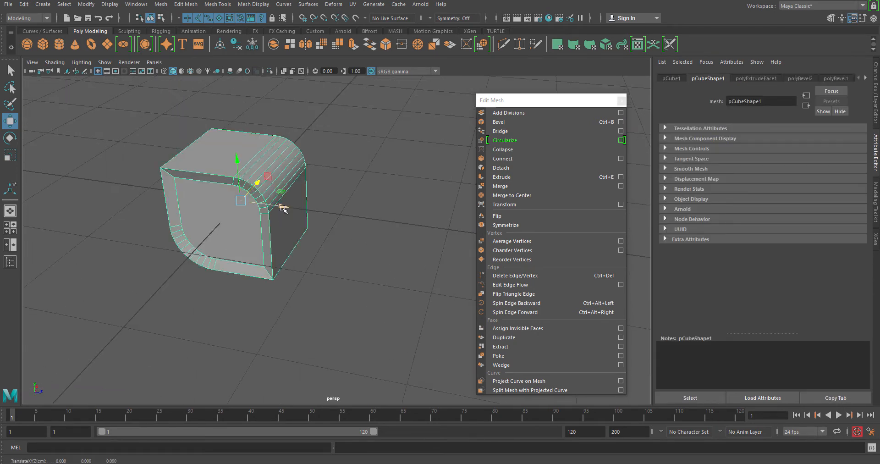
pyautogui.moveTo(283, 207); pyautogui.dragTo(175, 191)
pyautogui.keyDown('alt'); pyautogui.moveTo(335, 216); pyautogui.dragTo(372, 218, button='middle'); pyautogui.keyUp('alt')
pyautogui.keyDown('alt'); pyautogui.moveTo(372, 218); pyautogui.dragTo(303, 221); pyautogui.keyUp('alt')
# Create a polygon cube at the origin and move the rounded object farther from it along Z.
pyautogui.click(42, 45)
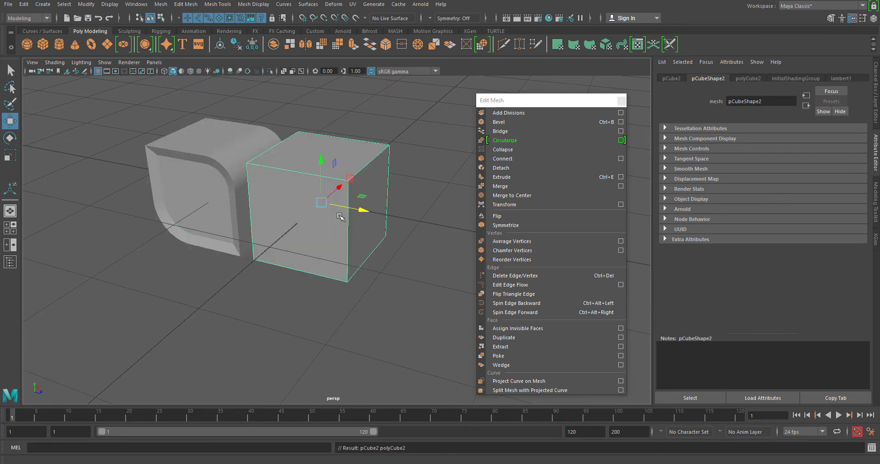
pyautogui.click(171, 188)
pyautogui.keyDown('alt'); pyautogui.moveTo(246, 248); pyautogui.dragTo(373, 289, button='middle'); pyautogui.keyUp('alt')
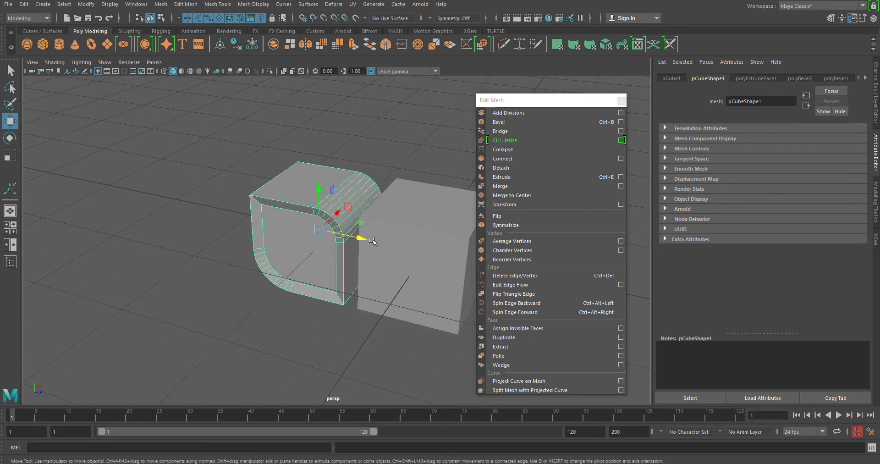
pyautogui.moveTo(364, 239); pyautogui.dragTo(256, 214)
pyautogui.keyDown('alt'); pyautogui.moveTo(318, 244); pyautogui.dragTo(208, 227, button='middle'); pyautogui.keyUp('alt')
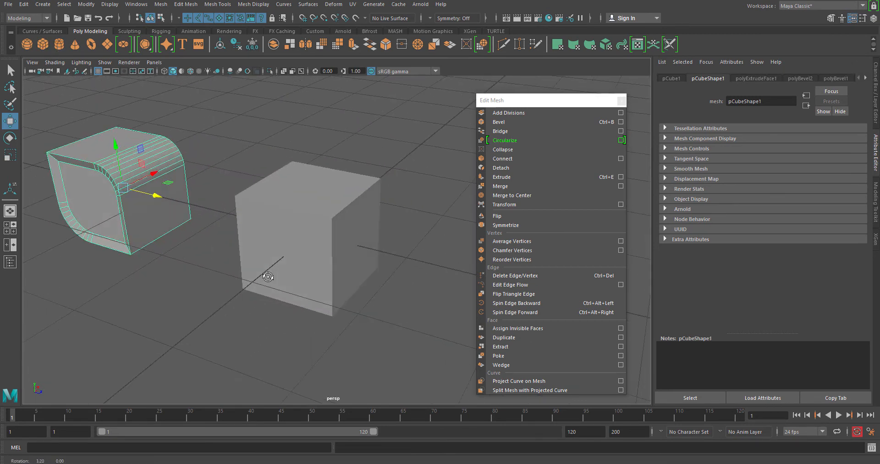
# Select the whole new cube, apply Add Divisions, and set the divisions to 2.
pyautogui.click(308, 222)
pyautogui.keyDown('alt'); pyautogui.moveTo(308, 222); pyautogui.dragTo(309, 254); pyautogui.keyUp('alt')
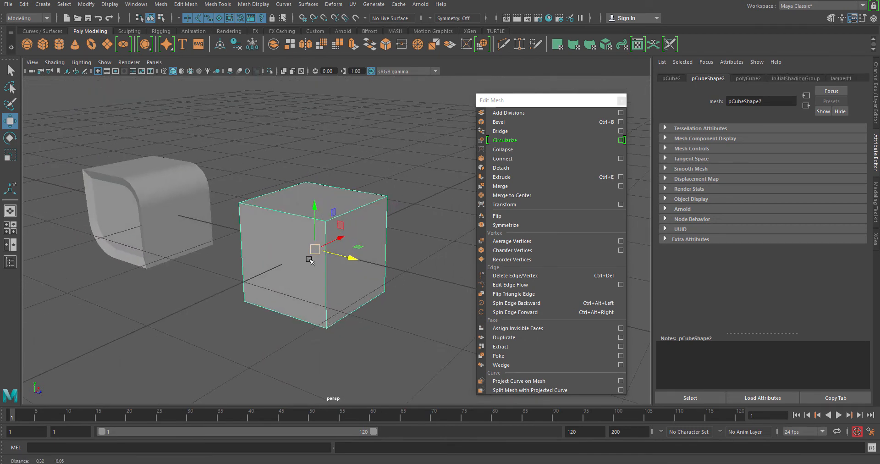
pyautogui.keyDown('alt'); pyautogui.moveTo(362, 270); pyautogui.dragTo(344, 268); pyautogui.keyUp('alt')
pyautogui.keyDown('alt'); pyautogui.moveTo(345, 269); pyautogui.dragTo(379, 280, button='right'); pyautogui.keyUp('alt')
pyautogui.keyDown('alt'); pyautogui.moveTo(379, 280); pyautogui.dragTo(320, 298); pyautogui.keyUp('alt')
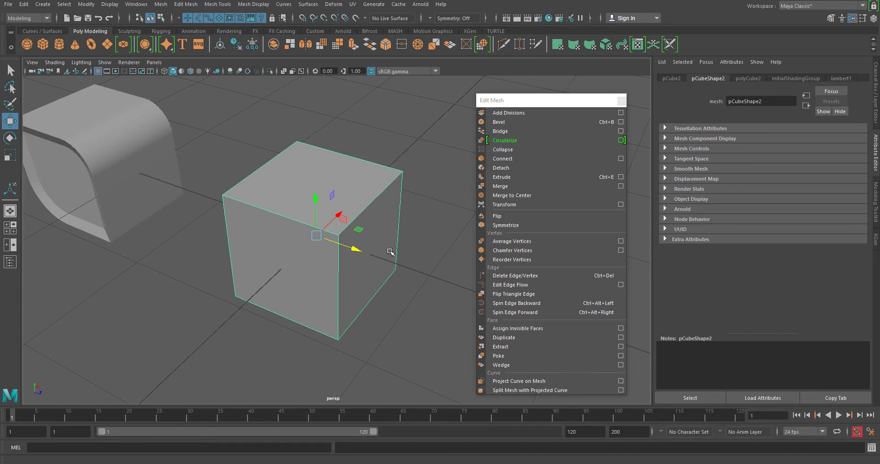
pyautogui.keyDown('alt'); pyautogui.moveTo(390, 252); pyautogui.dragTo(392, 242); pyautogui.keyUp('alt')
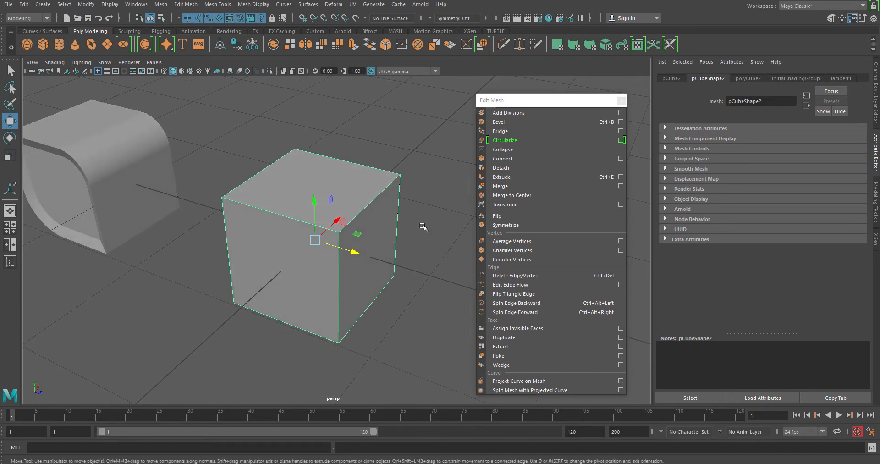
pyautogui.click(522, 116)
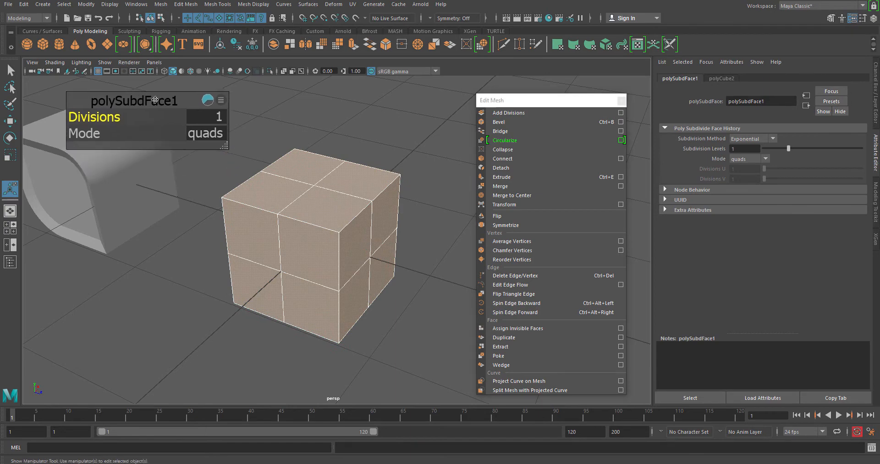
pyautogui.keyDown('alt'); pyautogui.moveTo(361, 288); pyautogui.dragTo(229, 268); pyautogui.keyUp('alt')
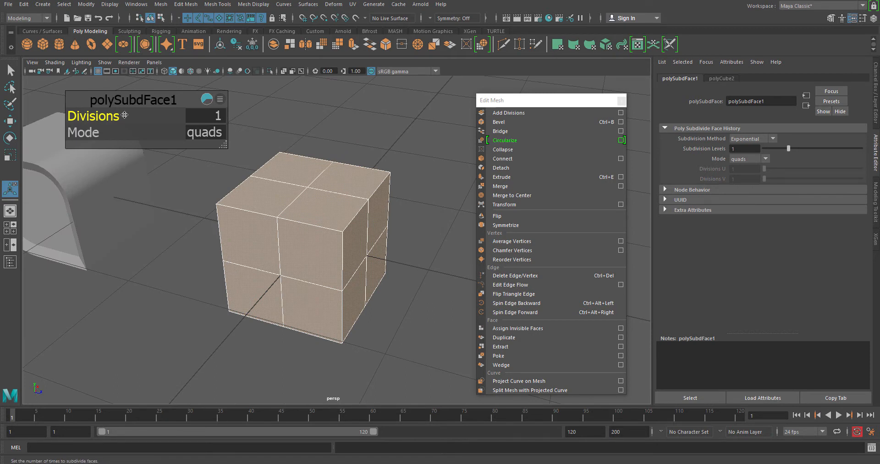
pyautogui.moveTo(103, 116); pyautogui.dragTo(106, 117)
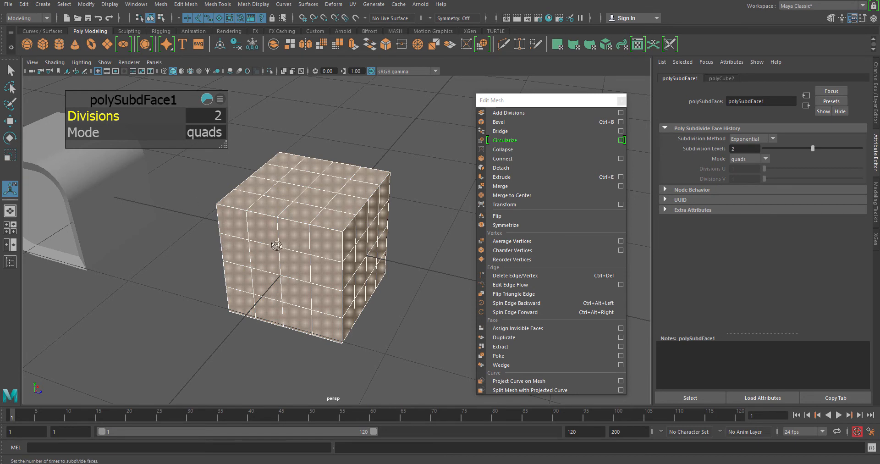
# Undo the added divisions on the cube and clear the selection.
pyautogui.hotkey('ctrl', 'z')
pyautogui.keyDown('alt'); pyautogui.moveTo(277, 245); pyautogui.dragTo(256, 319); pyautogui.keyUp('alt')
pyautogui.hotkey('ctrl', 'z')
pyautogui.click(331, 117)
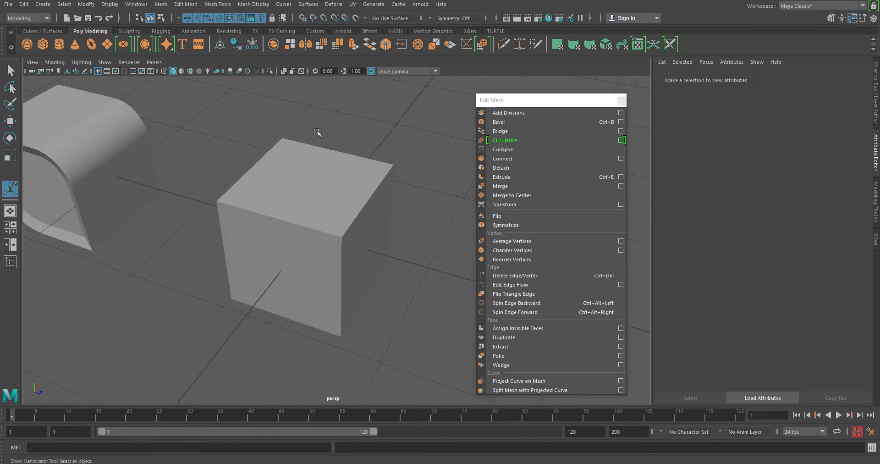
# Select the new cube, shift its in-view parameter editor slightly lower over the viewport, and clear the selection.
pyautogui.keyDown('alt'); pyautogui.moveTo(298, 217); pyautogui.dragTo(282, 208); pyautogui.keyUp('alt')
pyautogui.click(294, 227)
pyautogui.keyDown('alt'); pyautogui.moveTo(349, 183); pyautogui.dragTo(366, 182, button='middle'); pyautogui.keyUp('alt')
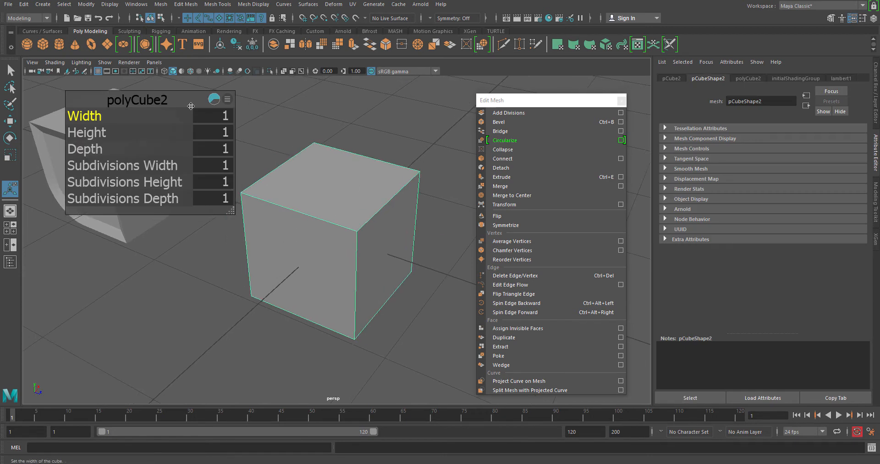
pyautogui.click(348, 127)
pyautogui.click(333, 199)
pyautogui.moveTo(163, 103); pyautogui.dragTo(174, 149)
pyautogui.click(176, 151)
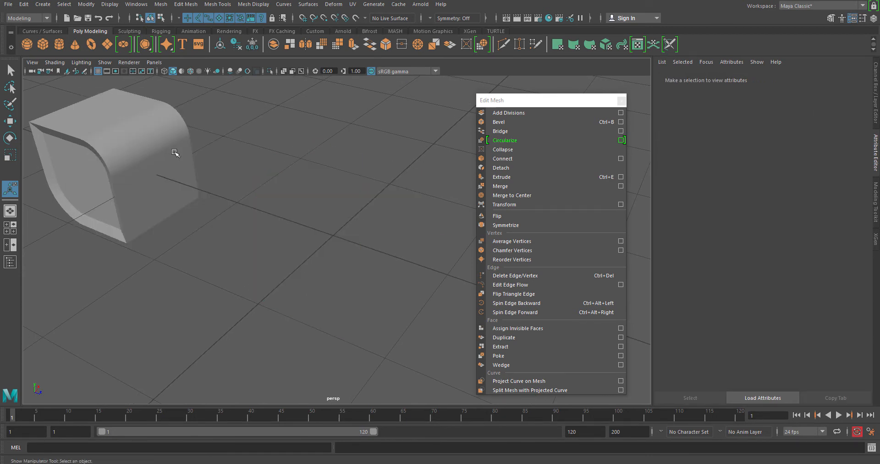
pyautogui.click(292, 225)
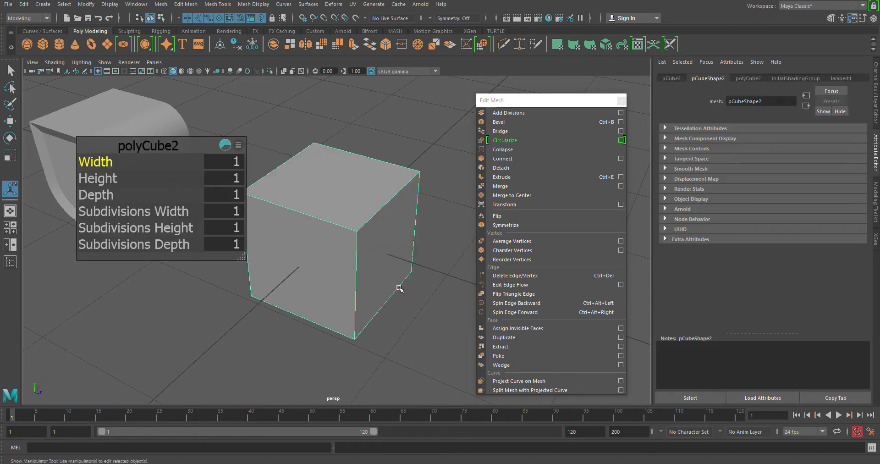
pyautogui.click(241, 271)
pyautogui.click(399, 234)
pyautogui.hotkey('ctrl', 'z')
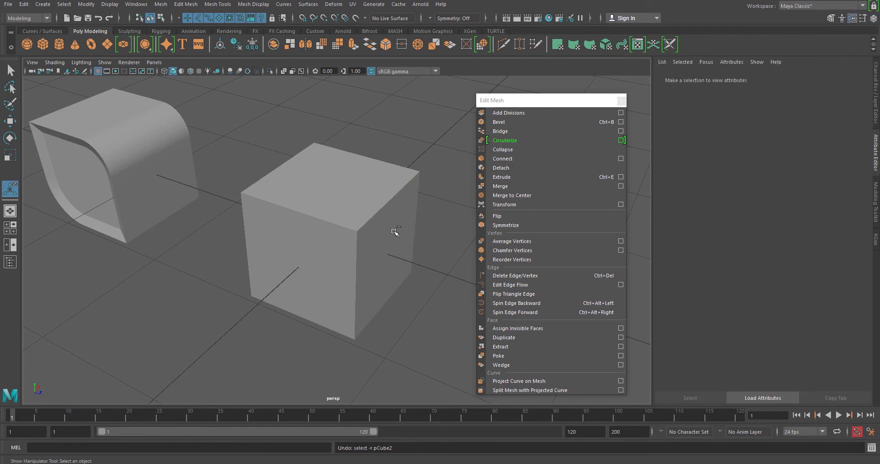
# In face mode, select only the cube's top face, apply Add Divisions with one quad division, and inspect it.
pyautogui.click(377, 237)
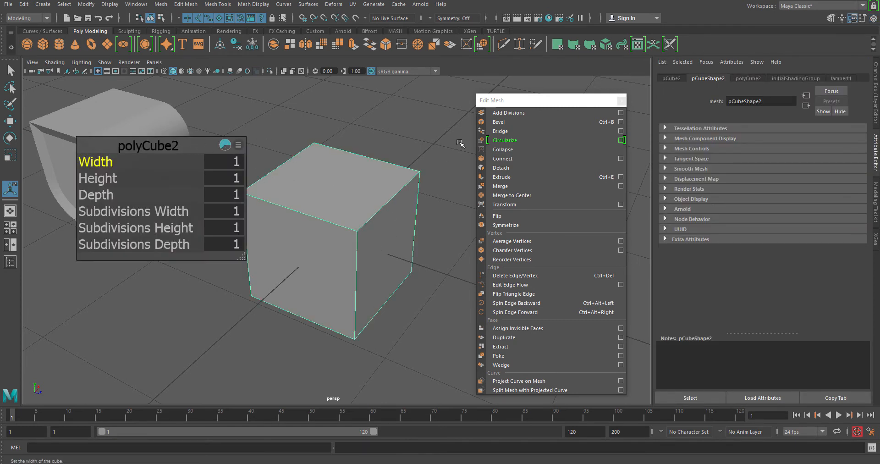
pyautogui.rightClick(320, 188)
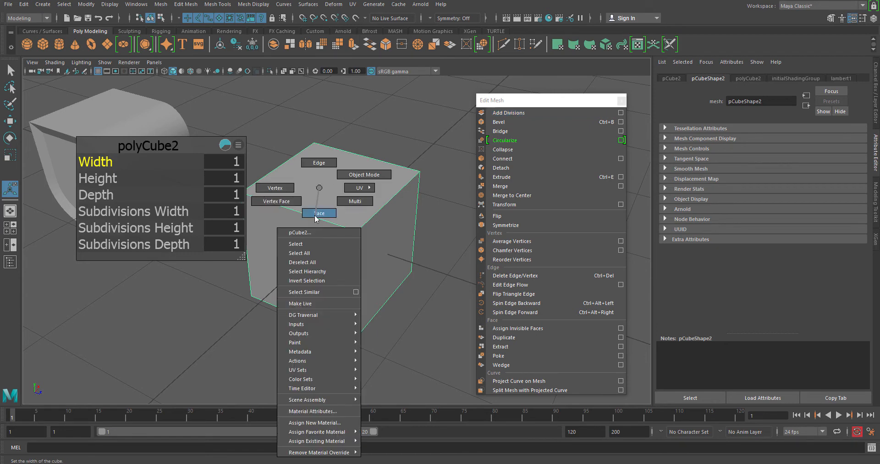
pyautogui.click(316, 213)
pyautogui.click(322, 172)
pyautogui.keyDown('alt'); pyautogui.moveTo(304, 196); pyautogui.dragTo(340, 212); pyautogui.keyUp('alt')
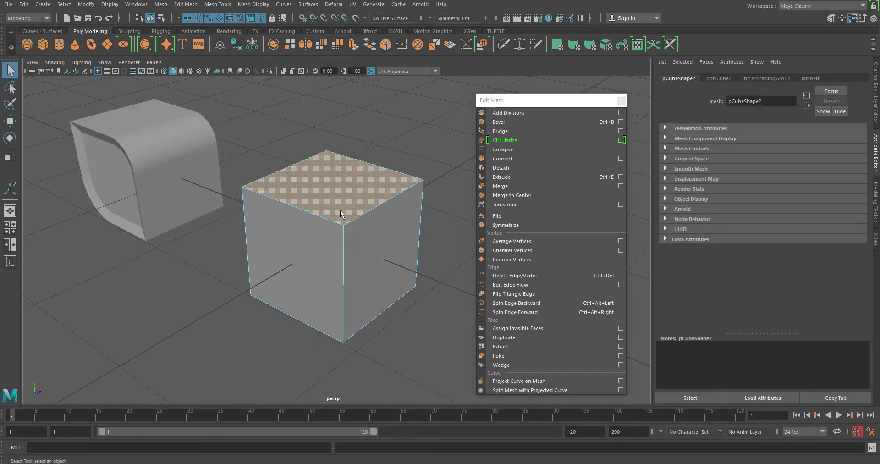
pyautogui.click(531, 114)
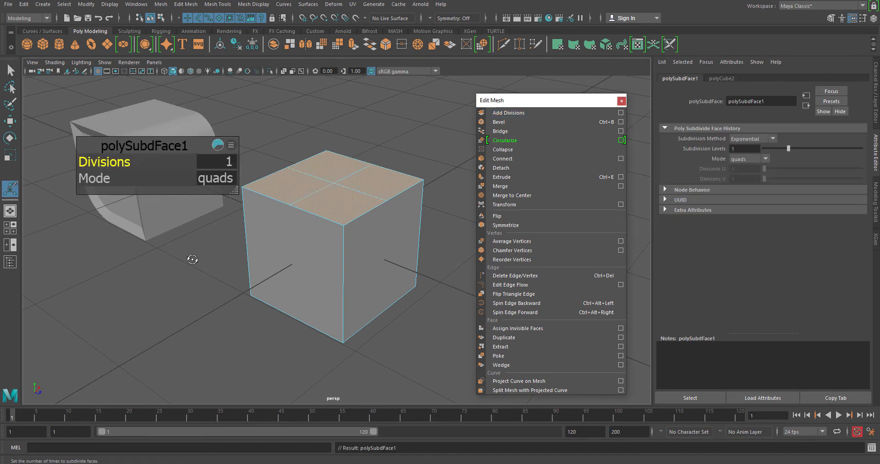
pyautogui.keyDown('alt'); pyautogui.moveTo(192, 259); pyautogui.dragTo(367, 257); pyautogui.keyUp('alt')
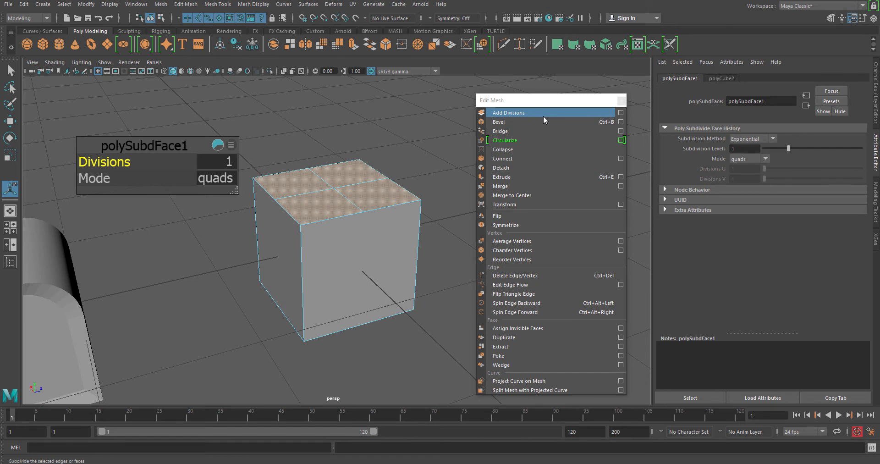
pyautogui.moveTo(309, 216)
pyautogui.keyDown('alt'); pyautogui.mouseDown()
pyautogui.moveTo(292, 253)
pyautogui.moveTo(315, 216)
pyautogui.mouseUp(); pyautogui.keyUp('alt')
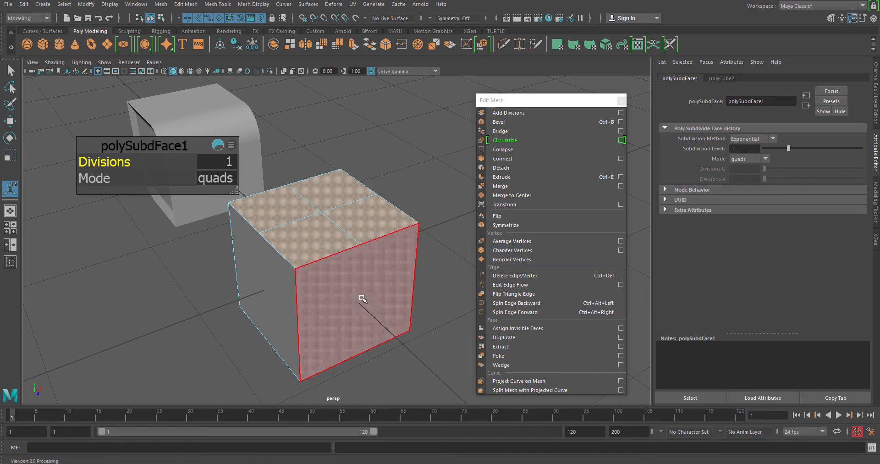
pyautogui.keyDown('alt'); pyautogui.moveTo(347, 290); pyautogui.dragTo(359, 264, button='middle'); pyautogui.keyUp('alt')
pyautogui.keyDown('alt'); pyautogui.moveTo(351, 294); pyautogui.dragTo(384, 295); pyautogui.keyUp('alt')
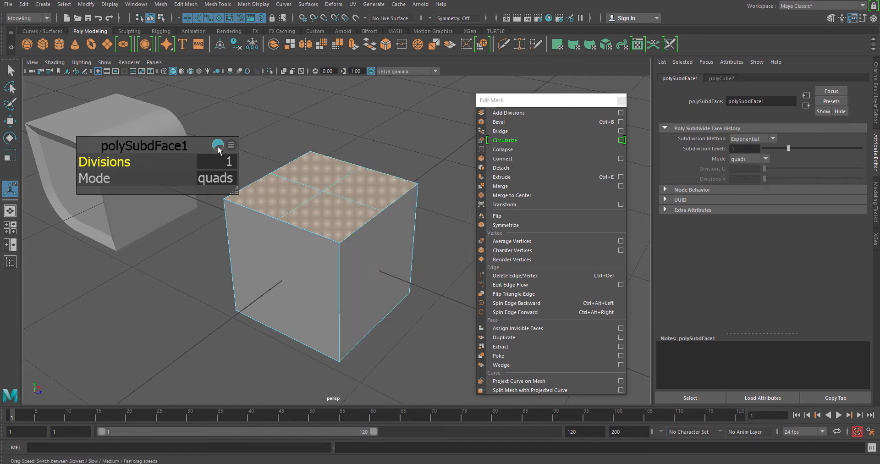
# In vertex mode, raise the top face's centre vertex along Y into a pyramid peak and clear the selection.
pyautogui.click(332, 135)
pyautogui.keyDown('alt'); pyautogui.moveTo(283, 217); pyautogui.dragTo(324, 196); pyautogui.keyUp('alt')
pyautogui.press('q')
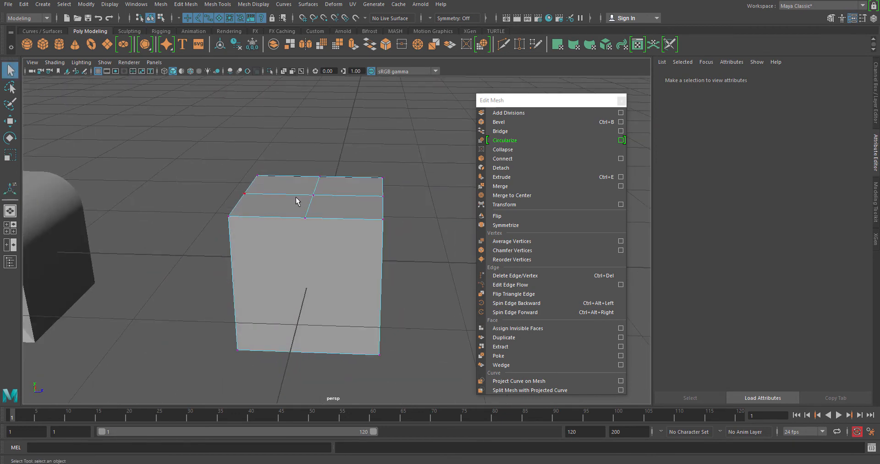
pyautogui.click(314, 196)
pyautogui.press('w')
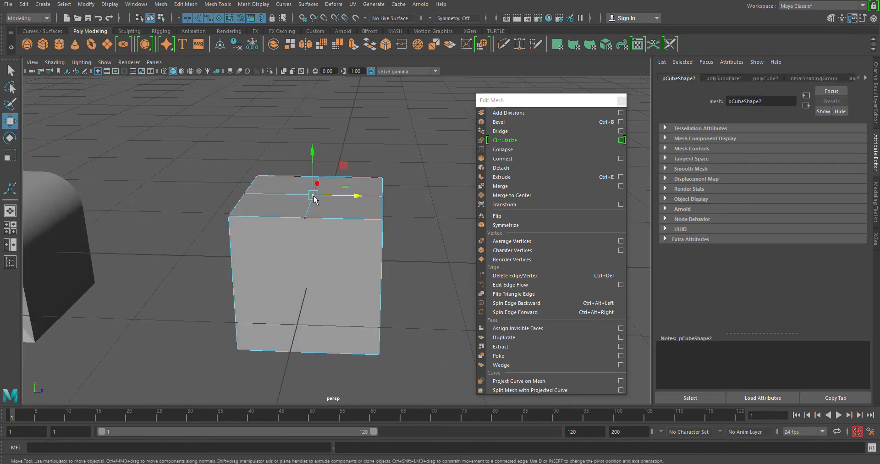
pyautogui.moveTo(313, 156); pyautogui.dragTo(313, 94)
pyautogui.keyDown('alt'); pyautogui.moveTo(358, 229); pyautogui.dragTo(293, 224); pyautogui.keyUp('alt')
pyautogui.click(437, 225)
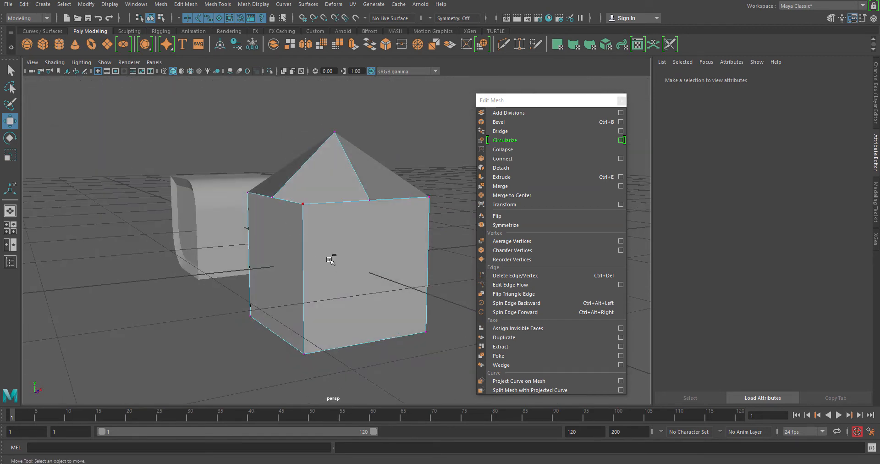
# Undo the centre vertex move and inspect the divided top face.
pyautogui.hotkey('ctrl', 'z')
pyautogui.hotkey('ctrl', 'z')
pyautogui.keyDown('alt'); pyautogui.moveTo(300, 259); pyautogui.dragTo(305, 266); pyautogui.keyUp('alt')
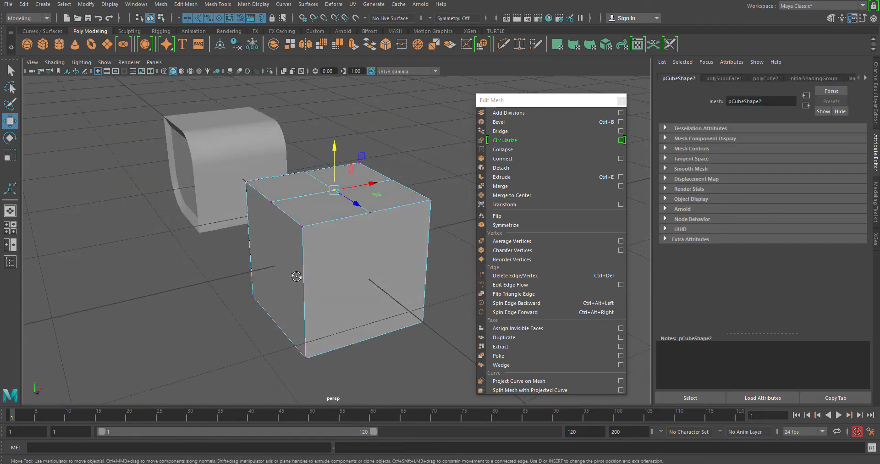
pyautogui.keyDown('alt'); pyautogui.moveTo(297, 234); pyautogui.dragTo(316, 239); pyautogui.keyUp('alt')
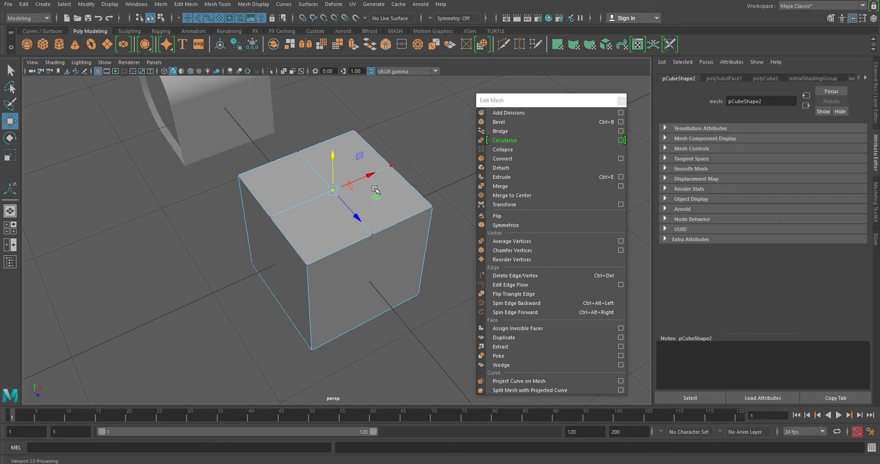
pyautogui.keyDown('alt'); pyautogui.moveTo(322, 240); pyautogui.dragTo(320, 283); pyautogui.keyUp('alt')
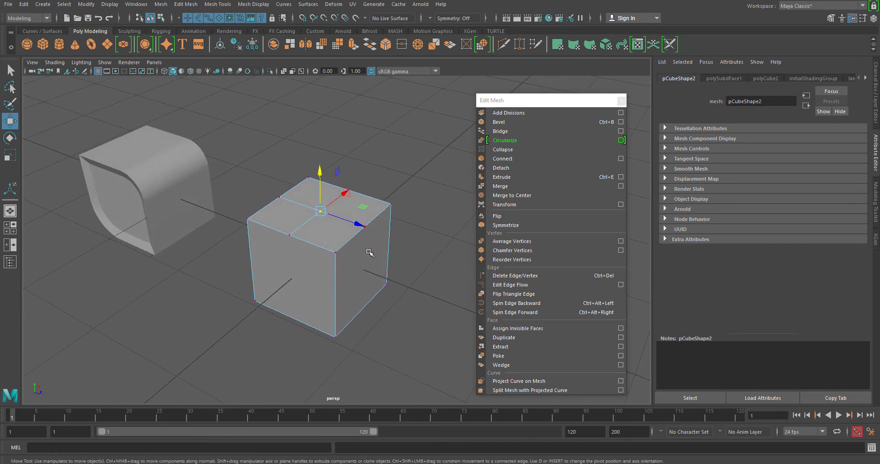
# In object mode, delete the divided cube and create a fresh polygon cube at the origin.
pyautogui.moveTo(305, 294); pyautogui.dragTo(427, 134, button='right')
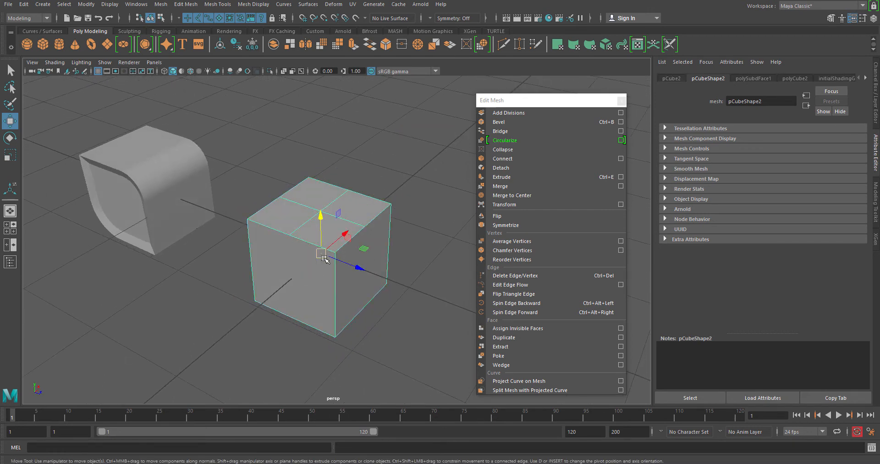
pyautogui.press('Delete')
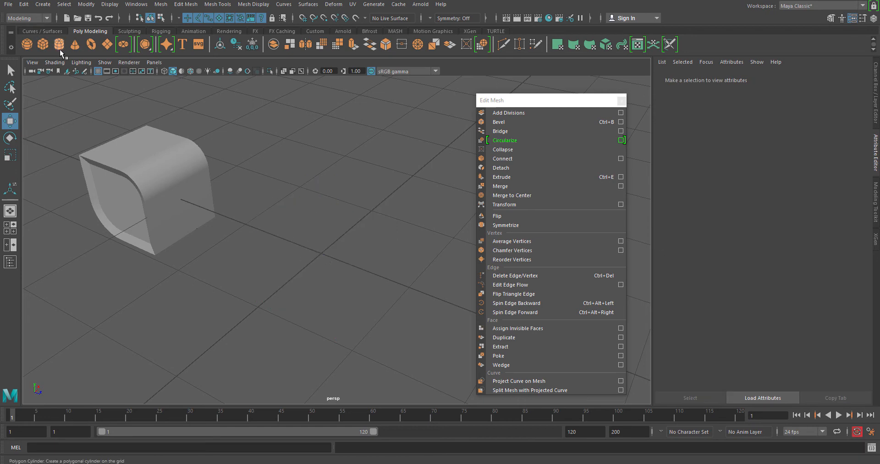
pyautogui.click(42, 44)
pyautogui.scroll(5, 375, 292)
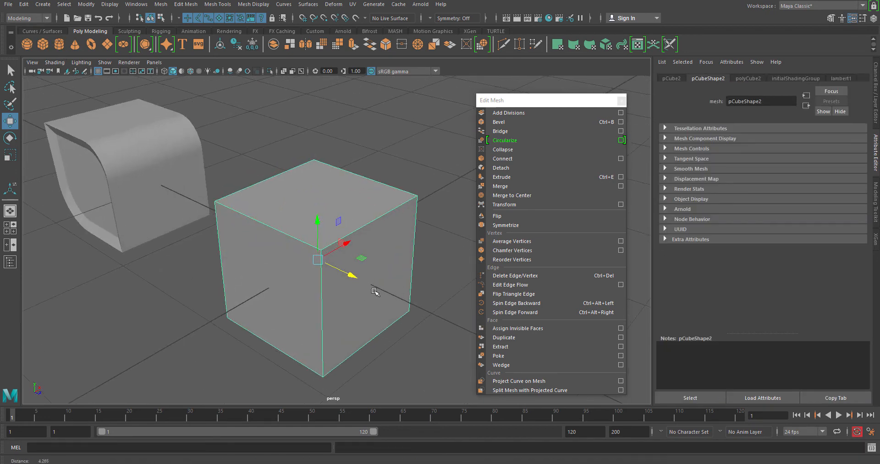
pyautogui.keyDown('alt'); pyautogui.moveTo(374, 292); pyautogui.dragTo(371, 239, button='middle'); pyautogui.keyUp('alt')
pyautogui.keyDown('alt'); pyautogui.moveTo(355, 249); pyautogui.dragTo(360, 248); pyautogui.keyUp('alt')
# In face mode, delete the fresh cube's Z-facing side face on the side away from the rounded object.
pyautogui.moveTo(392, 199); pyautogui.dragTo(392, 280, button='right')
pyautogui.click(367, 243)
pyautogui.keyDown('alt'); pyautogui.moveTo(351, 304); pyautogui.dragTo(353, 300); pyautogui.keyUp('alt')
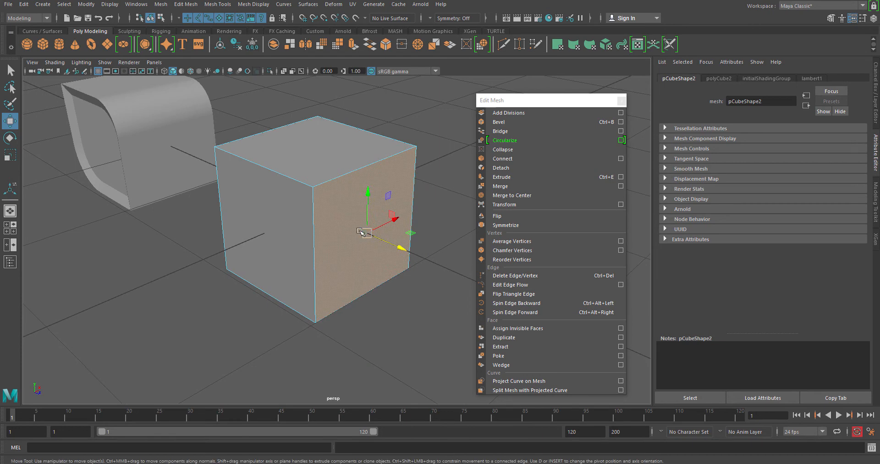
pyautogui.press('Delete')
pyautogui.keyDown('alt'); pyautogui.moveTo(360, 230); pyautogui.dragTo(303, 233); pyautogui.keyUp('alt')
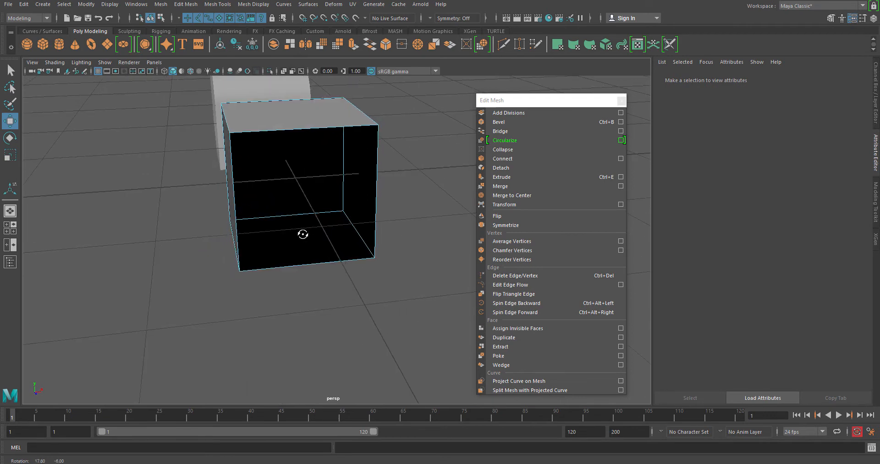
pyautogui.click(304, 234)
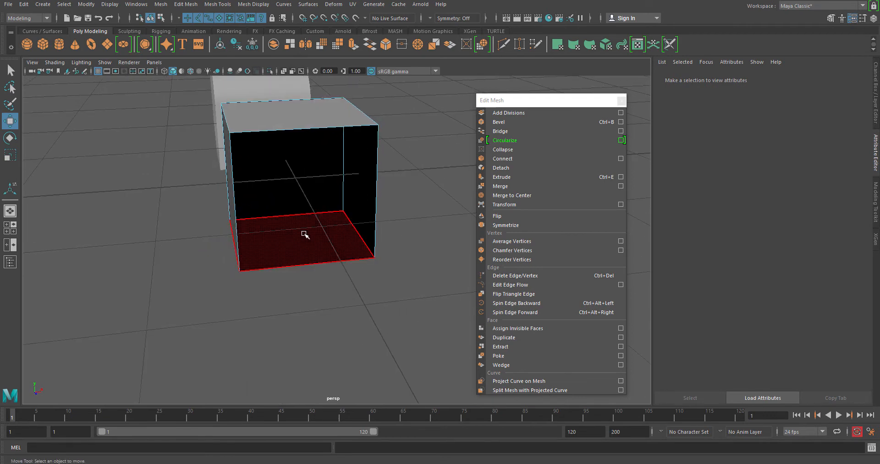
# In vertex mode, select the four corner vertices around the cube's open side.
pyautogui.click(335, 281)
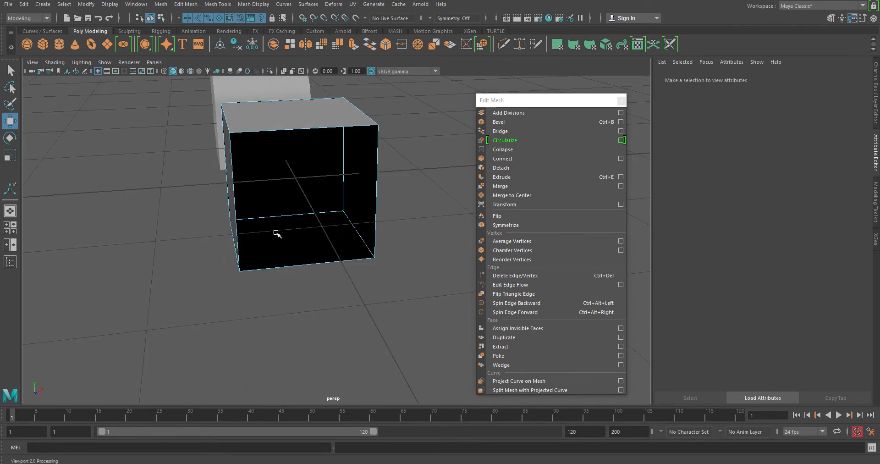
pyautogui.keyDown('alt'); pyautogui.moveTo(277, 233); pyautogui.dragTo(350, 224); pyautogui.keyUp('alt')
pyautogui.click(298, 158)
pyautogui.moveTo(298, 204)
pyautogui.keyDown('alt'); pyautogui.mouseDown()
pyautogui.moveTo(312, 208)
pyautogui.moveTo(286, 215)
pyautogui.mouseUp(); pyautogui.keyUp('alt')
pyautogui.press('F9')
pyautogui.moveTo(276, 116); pyautogui.dragTo(359, 179)
pyautogui.moveTo(354, 226); pyautogui.dragTo(291, 327)
pyautogui.keyDown('alt'); pyautogui.moveTo(292, 328); pyautogui.dragTo(270, 341); pyautogui.keyUp('alt')
pyautogui.keyDown('alt'); pyautogui.moveTo(322, 329); pyautogui.dragTo(338, 326); pyautogui.keyUp('alt')
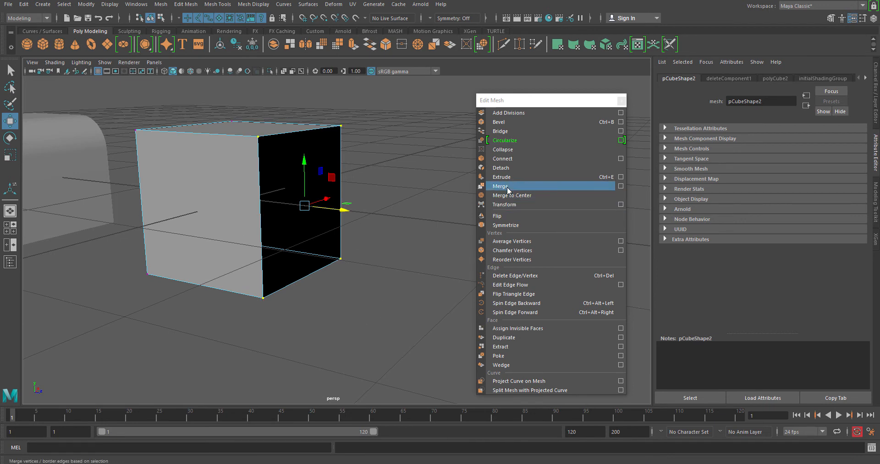
# Merge the selected open-side vertices with a Distance Threshold of 1, keeping the settings and Edit Mesh windows clear of the cube.
pyautogui.click(534, 186)
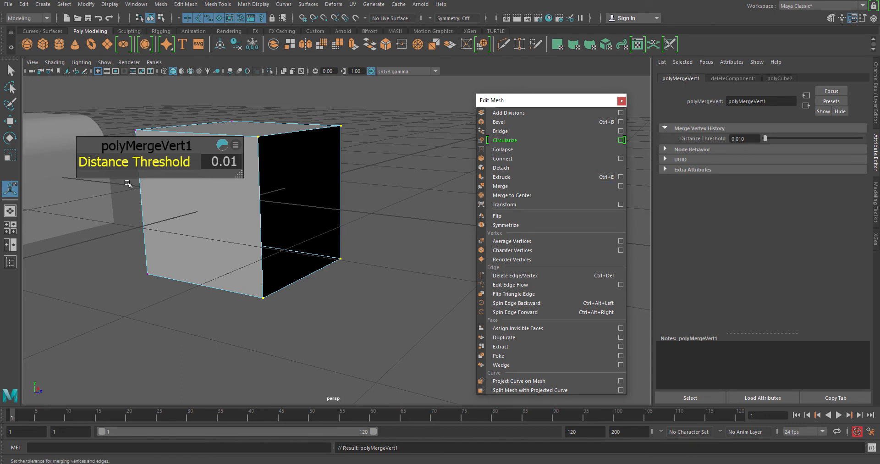
pyautogui.moveTo(151, 149); pyautogui.dragTo(411, 165)
pyautogui.moveTo(527, 107); pyautogui.dragTo(643, 107)
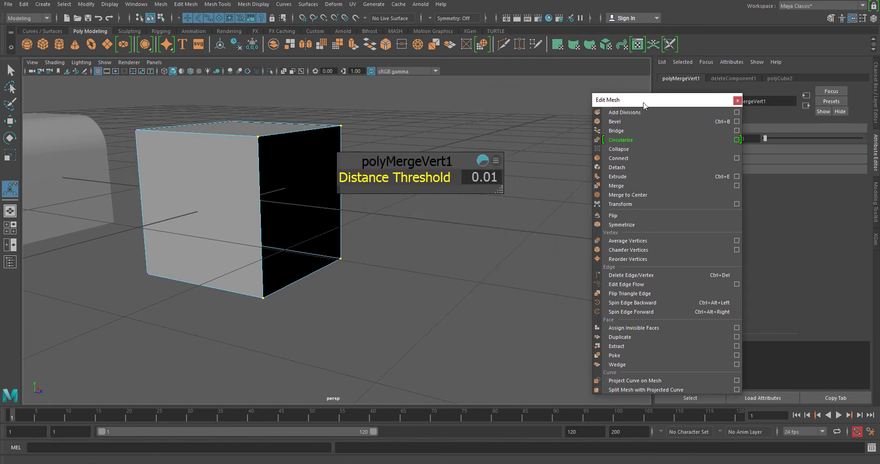
pyautogui.moveTo(381, 163); pyautogui.dragTo(465, 166)
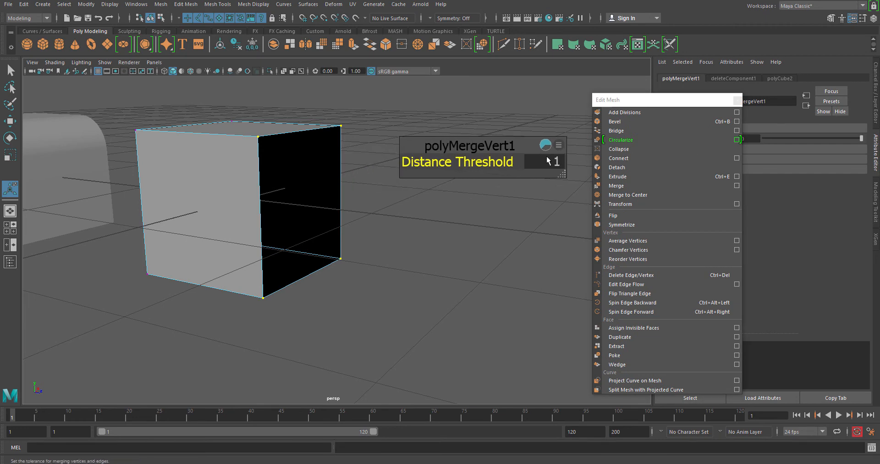
# Try a merge Distance Threshold of 5 on the open side's vertices, inspect the shape, and undo the change.
pyautogui.moveTo(289, 221)
pyautogui.keyDown('alt'); pyautogui.mouseDown()
pyautogui.moveTo(275, 226)
pyautogui.moveTo(283, 227)
pyautogui.mouseUp(); pyautogui.keyUp('alt')
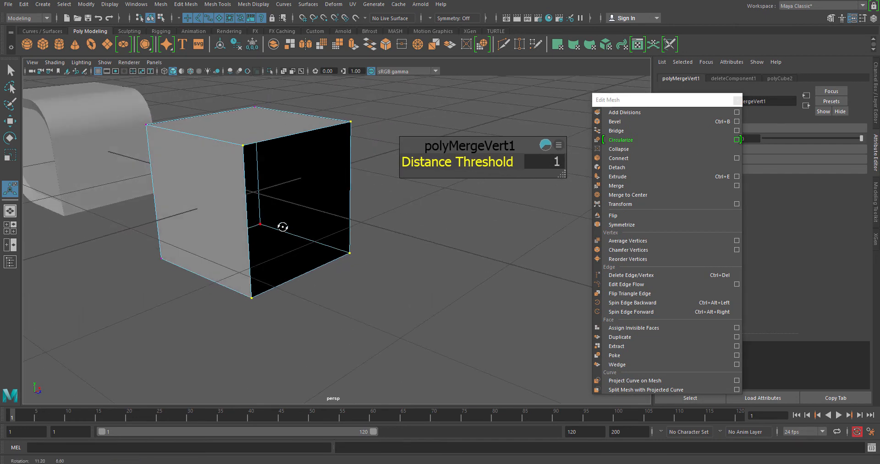
pyautogui.keyDown('alt'); pyautogui.moveTo(260, 265); pyautogui.dragTo(291, 243); pyautogui.keyUp('alt')
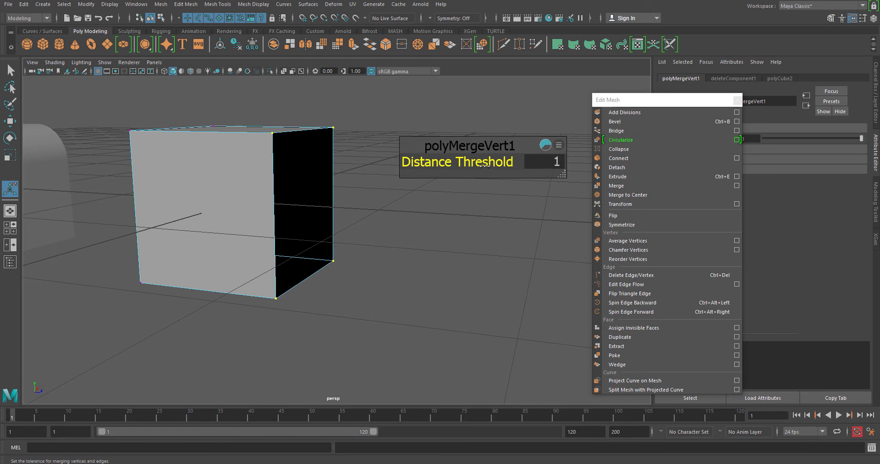
pyautogui.moveTo(685, 102); pyautogui.dragTo(570, 204)
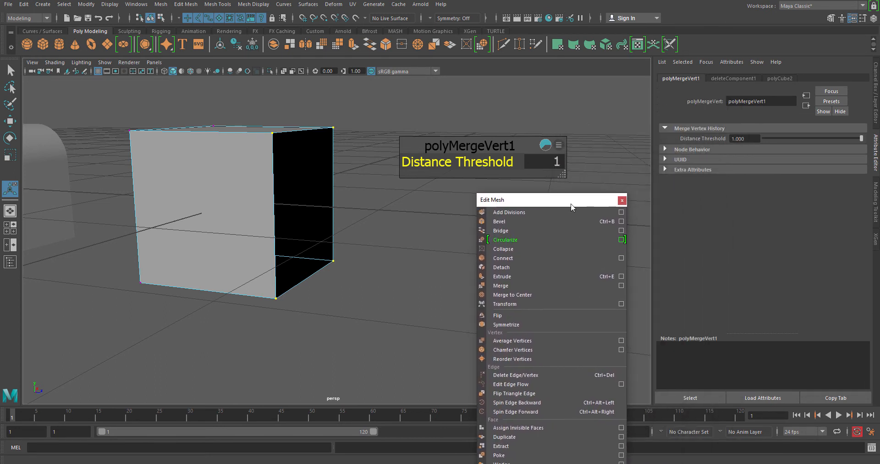
pyautogui.keyDown('alt'); pyautogui.moveTo(384, 230); pyautogui.dragTo(377, 237); pyautogui.keyUp('alt')
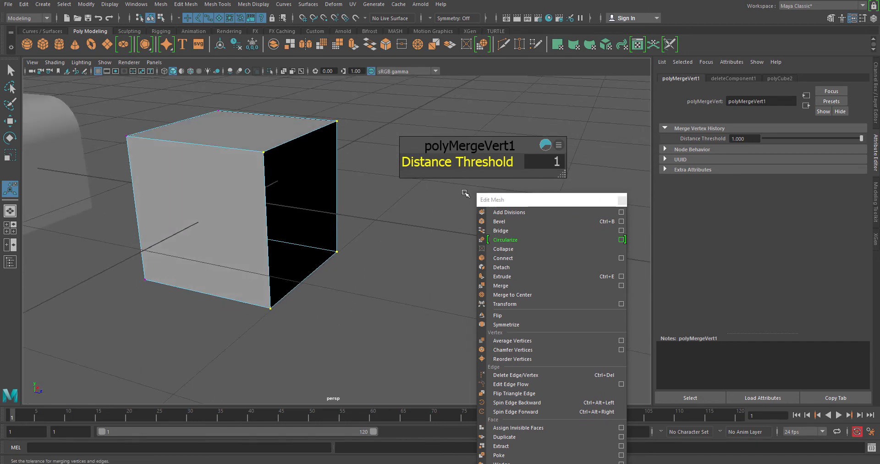
pyautogui.click(558, 163)
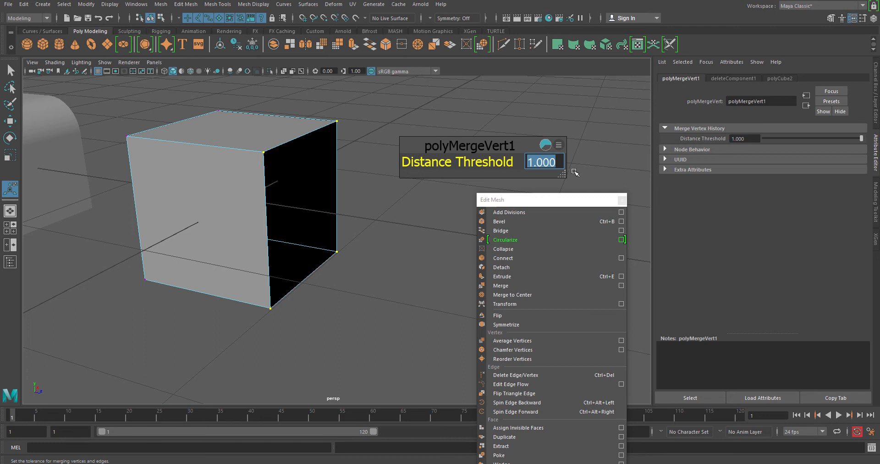
pyautogui.write('5')
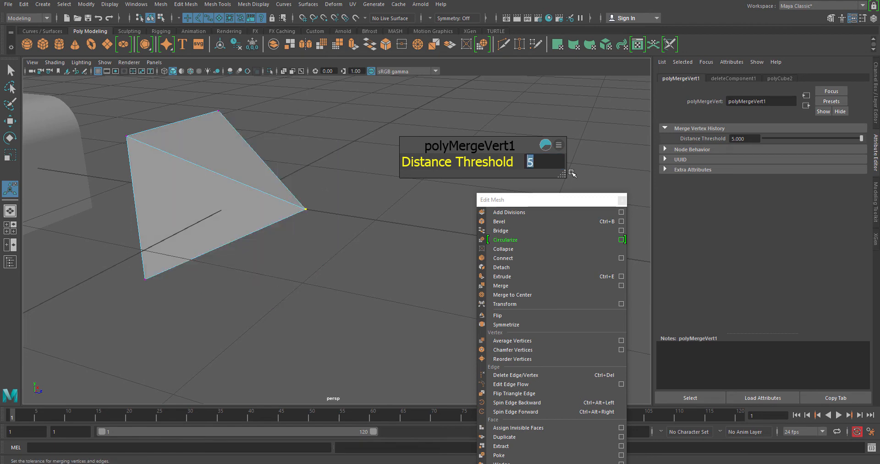
pyautogui.press('Return')
pyautogui.keyDown('alt'); pyautogui.moveTo(308, 244); pyautogui.dragTo(286, 233); pyautogui.keyUp('alt')
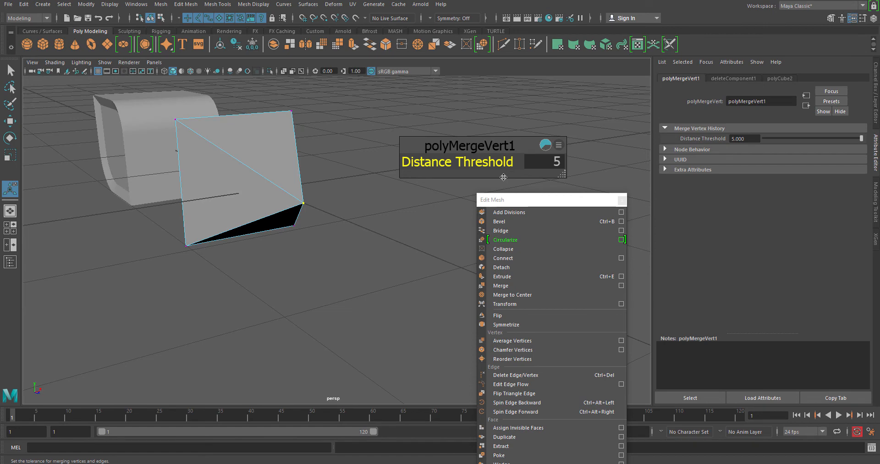
pyautogui.hotkey('ctrl', 'z')
pyautogui.keyDown('alt'); pyautogui.moveTo(409, 191); pyautogui.dragTo(433, 203); pyautogui.keyUp('alt')
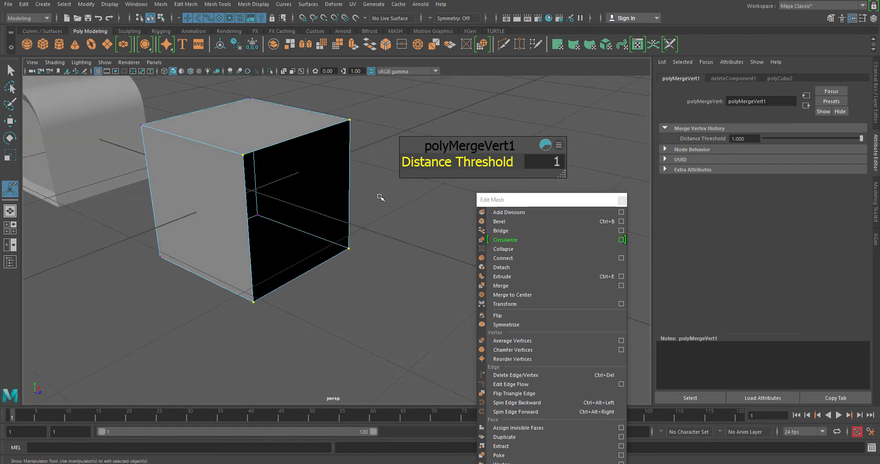
# Lower one upper corner vertex of the open side along Y to about -0.45, just above the corner beneath it.
pyautogui.click(380, 197)
pyautogui.moveTo(336, 116); pyautogui.dragTo(348, 267)
pyautogui.press('w')
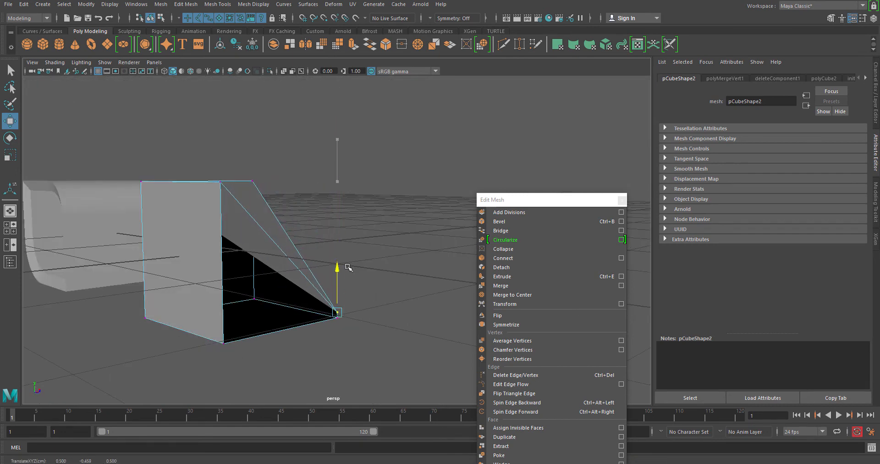
# Merge the two nearly touching corner vertices with the default threshold, and undo both the merge and the vertex move.
pyautogui.keyDown('alt'); pyautogui.moveTo(338, 340); pyautogui.dragTo(328, 353); pyautogui.keyUp('alt')
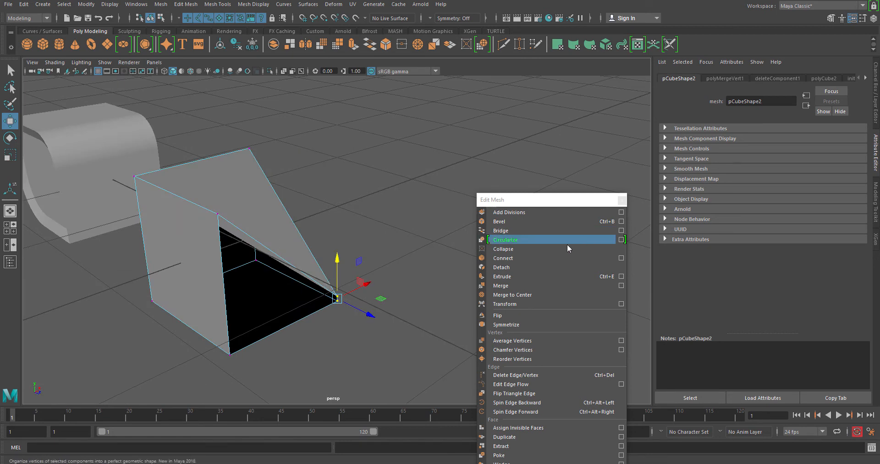
pyautogui.click(511, 288)
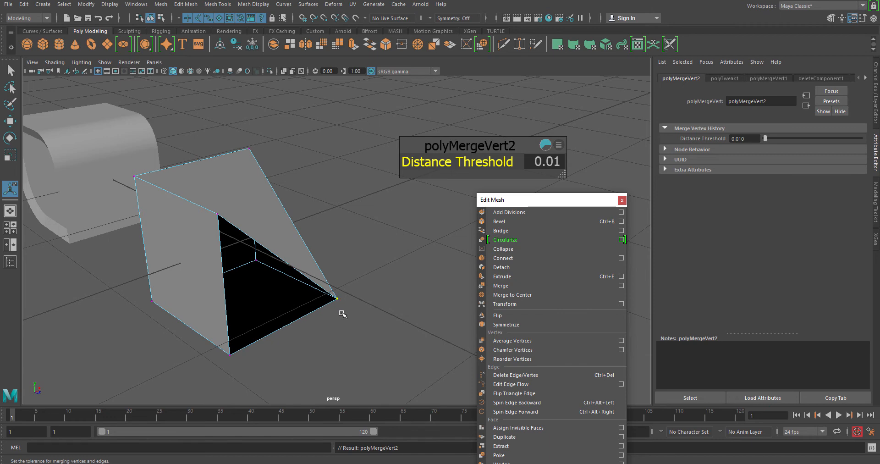
pyautogui.hotkey('ctrl', 'z')
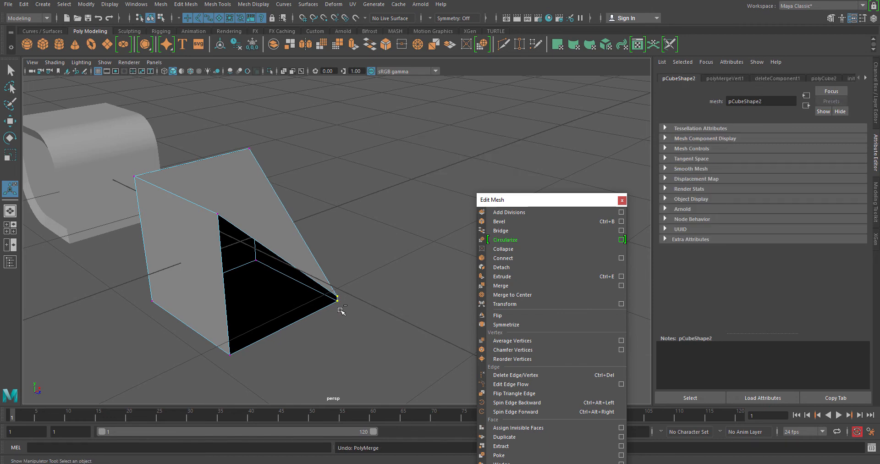
pyautogui.hotkey('ctrl', 'z')
# Try Merge to Center on the open side's four corner vertices, inspect the collapsed shape, and undo it.
pyautogui.keyDown('alt'); pyautogui.moveTo(379, 185); pyautogui.dragTo(315, 212); pyautogui.keyUp('alt')
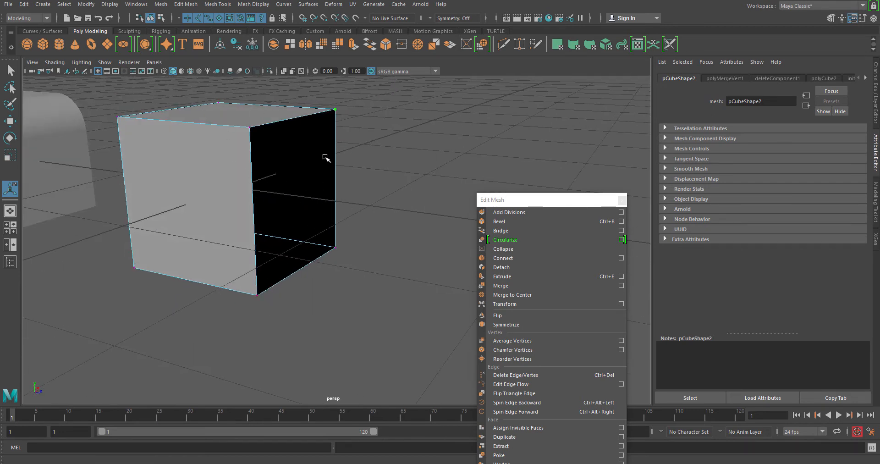
pyautogui.keyDown('alt'); pyautogui.moveTo(325, 157); pyautogui.dragTo(283, 98); pyautogui.keyUp('alt')
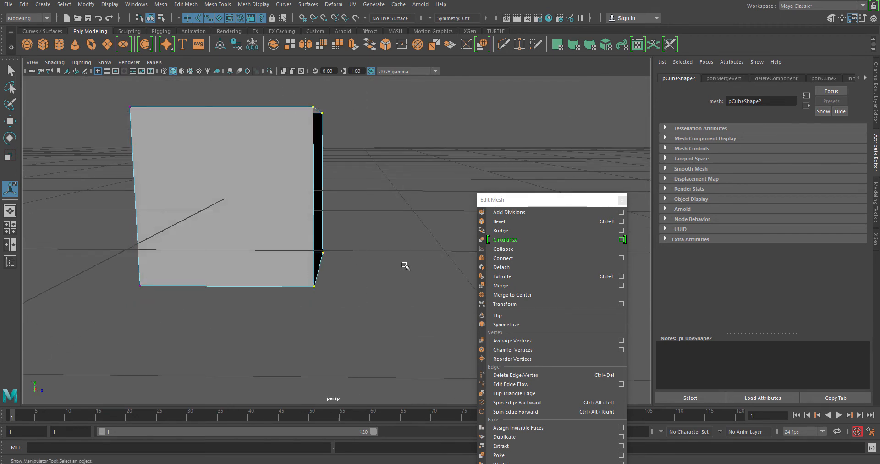
pyautogui.keyDown('alt'); pyautogui.moveTo(403, 263); pyautogui.dragTo(352, 247); pyautogui.keyUp('alt')
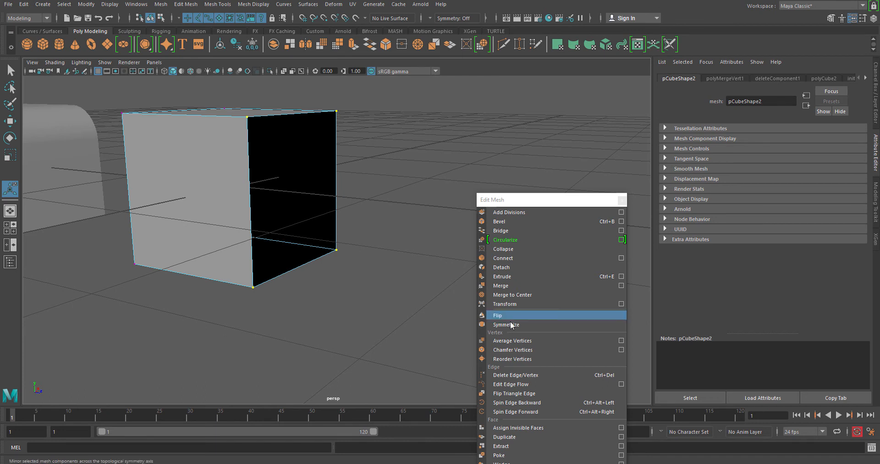
pyautogui.click(534, 295)
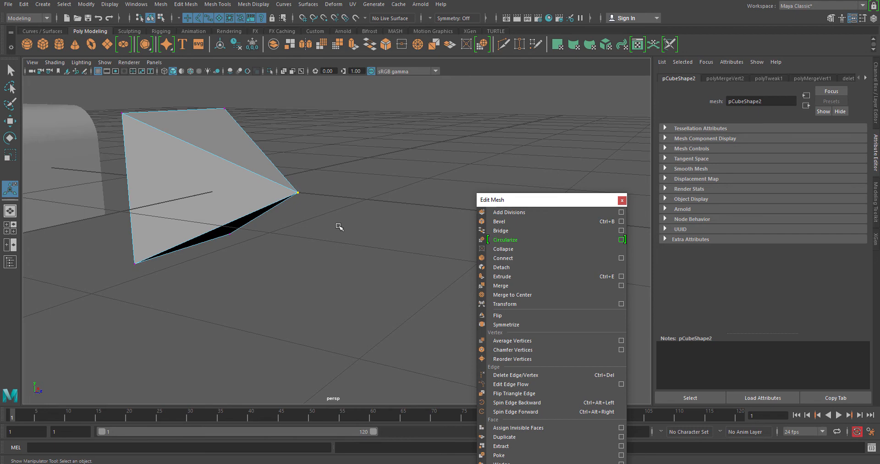
pyautogui.hotkey('ctrl', 'z')
pyautogui.hotkey('ctrl', 'z')
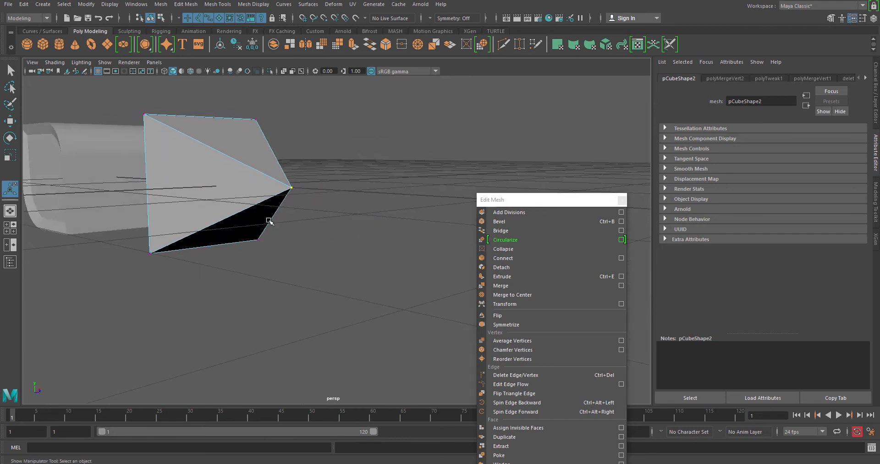
pyautogui.moveTo(268, 220)
pyautogui.keyDown('alt'); pyautogui.mouseDown()
pyautogui.moveTo(259, 234)
pyautogui.moveTo(278, 231)
pyautogui.mouseUp(); pyautogui.keyUp('alt')
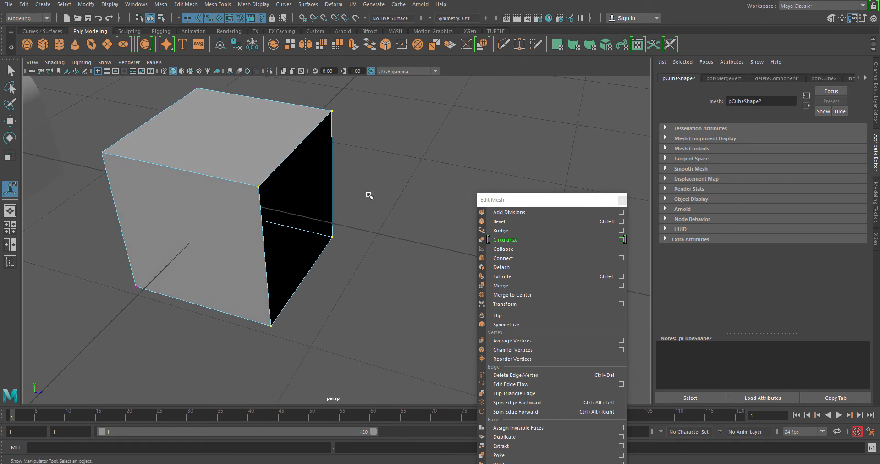
# In edge mode, try Merge on the upper border edge of the open side, and undo it.
pyautogui.moveTo(284, 147); pyautogui.dragTo(289, 186, button='right')
pyautogui.click(299, 145)
pyautogui.keyDown('alt'); pyautogui.moveTo(299, 147); pyautogui.dragTo(286, 197); pyautogui.keyUp('alt')
pyautogui.click(506, 286)
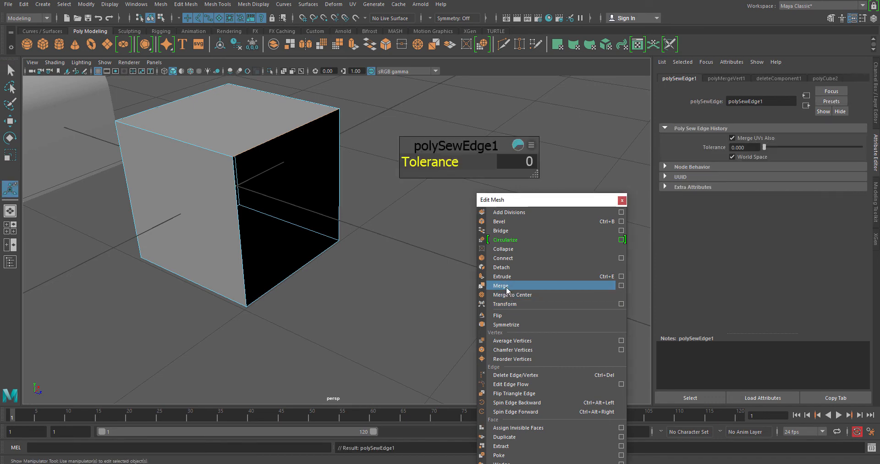
pyautogui.hotkey('ctrl', 'z')
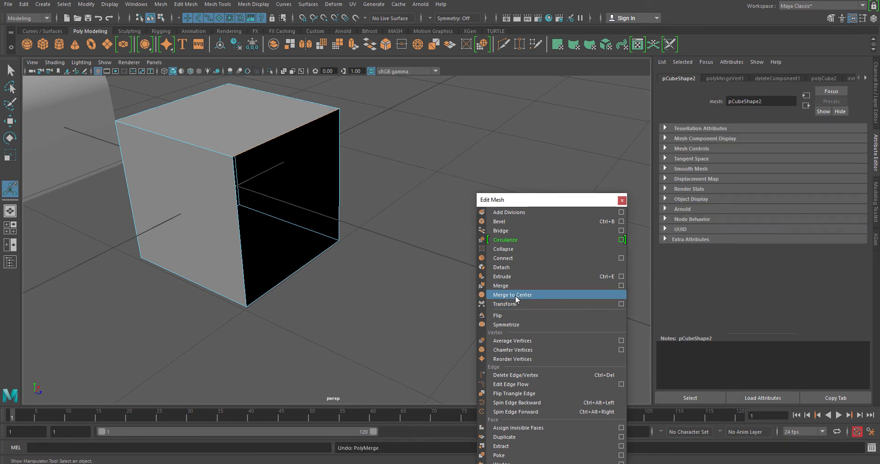
# Try Merge to Center on the open side's upper border edge, inspect the shape, and undo it.
pyautogui.click(515, 295)
pyautogui.keyDown('alt'); pyautogui.moveTo(382, 222); pyautogui.dragTo(289, 148); pyautogui.keyUp('alt')
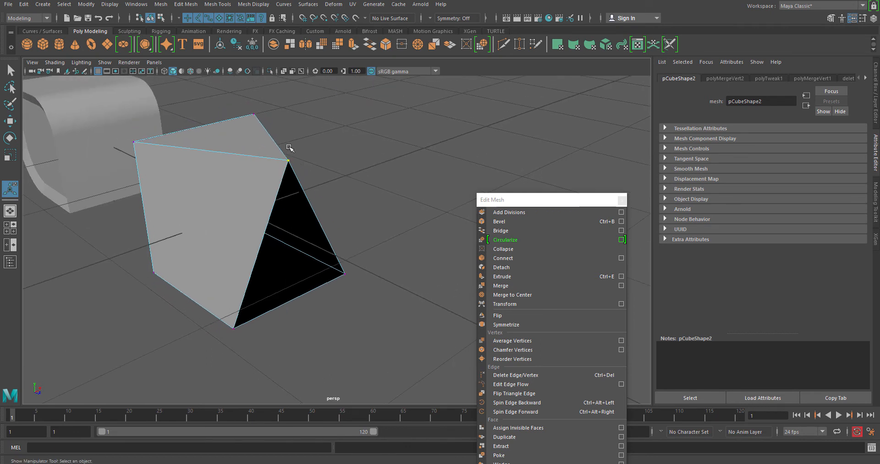
pyautogui.hotkey('ctrl', 'z')
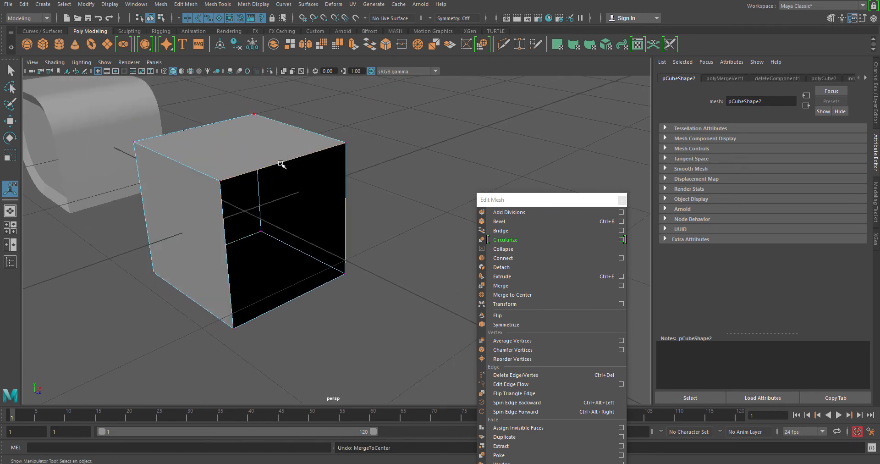
pyautogui.keyDown('alt'); pyautogui.moveTo(280, 163); pyautogui.dragTo(289, 165); pyautogui.keyUp('alt')
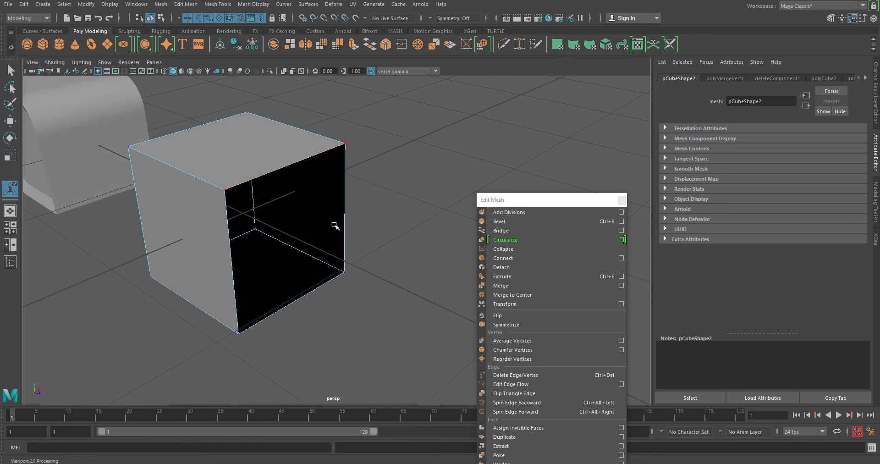
pyautogui.keyDown('alt'); pyautogui.moveTo(300, 212); pyautogui.dragTo(339, 225, button='middle'); pyautogui.keyUp('alt')
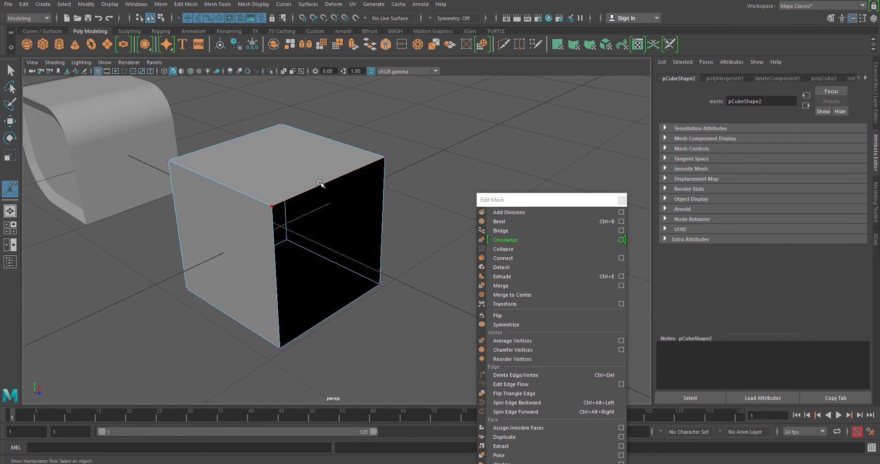
pyautogui.keyDown('alt'); pyautogui.moveTo(312, 217); pyautogui.dragTo(302, 214); pyautogui.keyUp('alt')
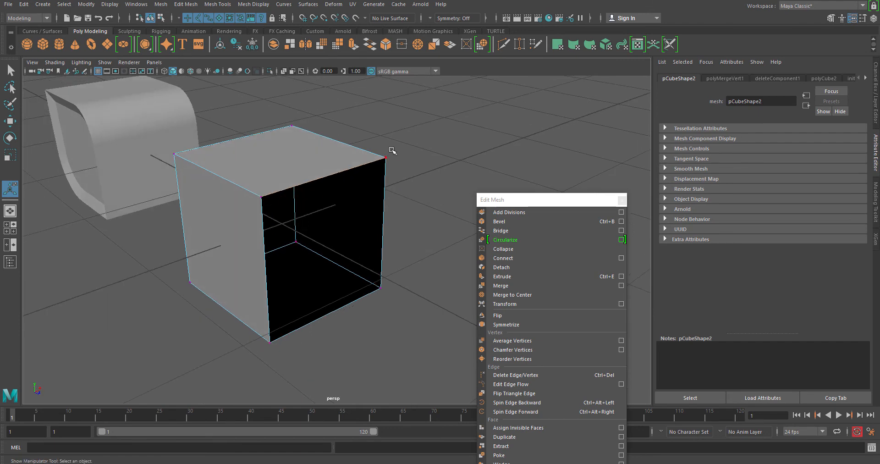
pyautogui.keyDown('alt'); pyautogui.moveTo(356, 190); pyautogui.dragTo(392, 240); pyautogui.keyUp('alt')
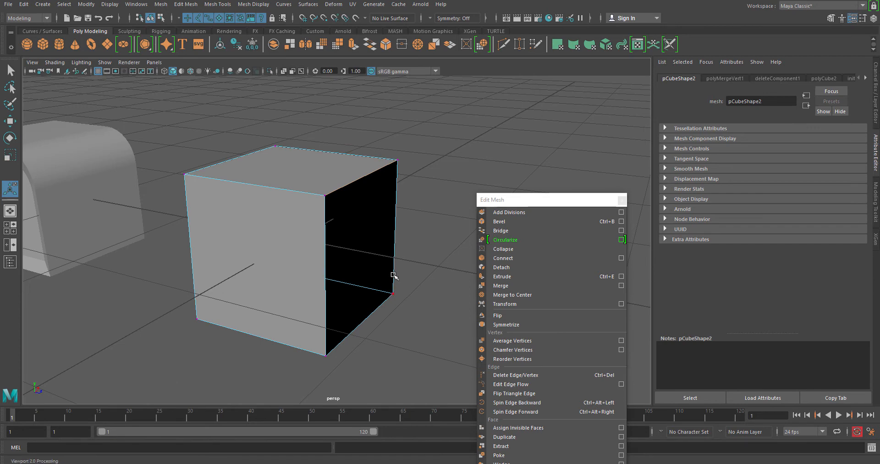
pyautogui.keyDown('alt'); pyautogui.moveTo(391, 271); pyautogui.dragTo(368, 283); pyautogui.keyUp('alt')
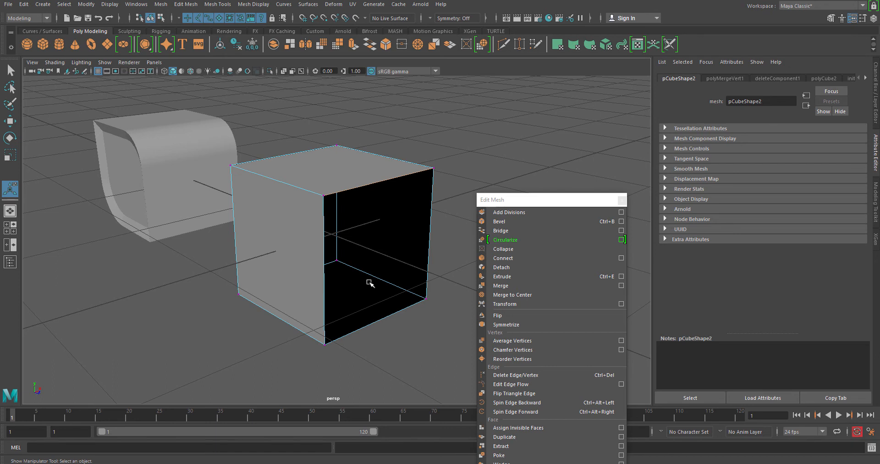
# Close the floating Edit Mesh window and delete the open cube in object mode, leaving the rounded object in the scene.
pyautogui.click(623, 200)
pyautogui.keyDown('alt'); pyautogui.moveTo(308, 224); pyautogui.dragTo(304, 228); pyautogui.keyUp('alt')
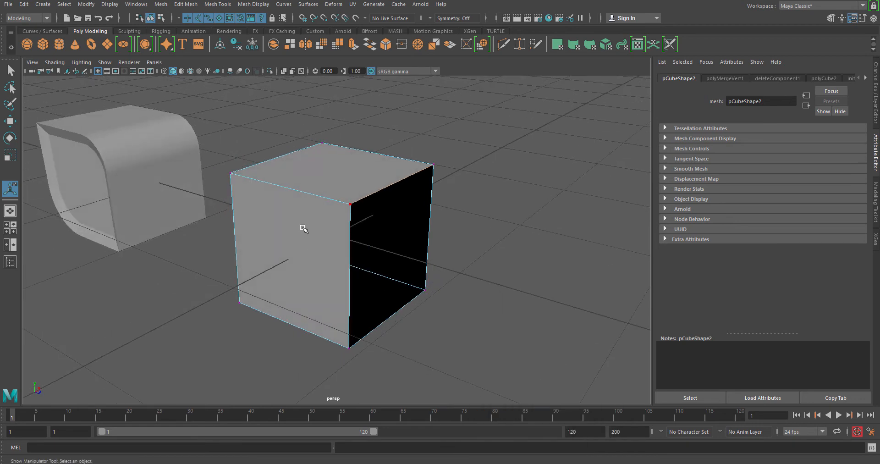
pyautogui.moveTo(304, 228); pyautogui.dragTo(383, 156, button='right')
pyautogui.keyDown('alt'); pyautogui.moveTo(521, 193); pyautogui.dragTo(233, 194, button='right'); pyautogui.keyUp('alt')
pyautogui.keyDown('alt'); pyautogui.moveTo(305, 238); pyautogui.dragTo(326, 232, button='middle'); pyautogui.keyUp('alt')
pyautogui.keyDown('alt'); pyautogui.moveTo(326, 232); pyautogui.dragTo(390, 245, button='right'); pyautogui.keyUp('alt')
pyautogui.press('Delete')
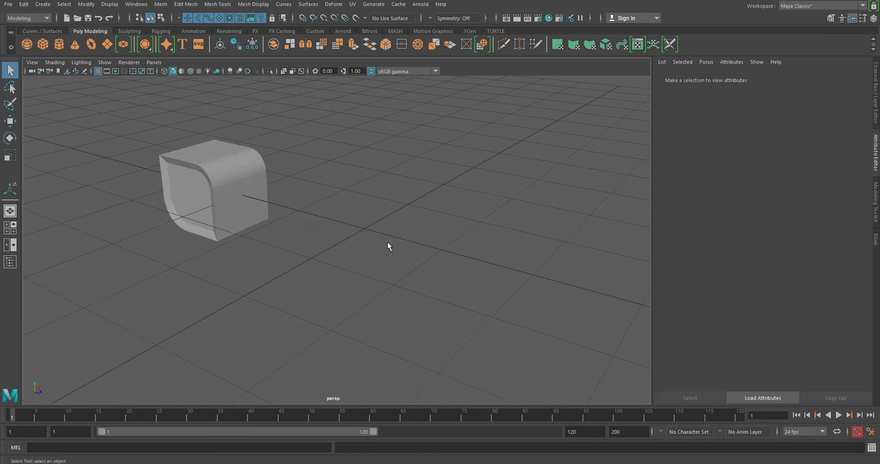
pyautogui.keyDown('alt'); pyautogui.moveTo(387, 246); pyautogui.dragTo(364, 252); pyautogui.keyUp('alt')
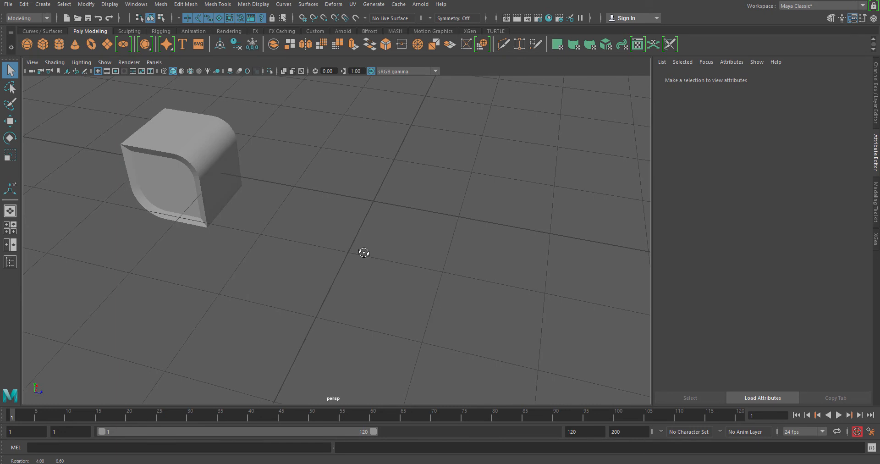
# Draw a flat eight-sided polygon on the grid beside the rounded object with the Create Polygon tool.
pyautogui.click(161, 7)
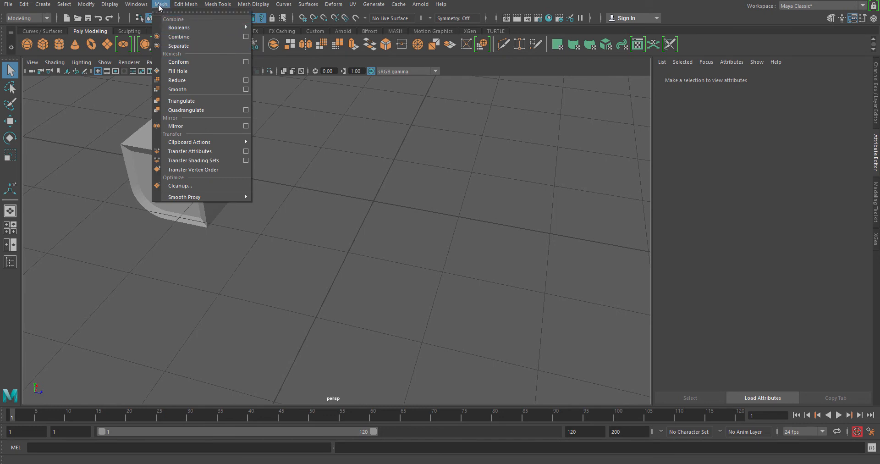
pyautogui.moveTo(188, 5)
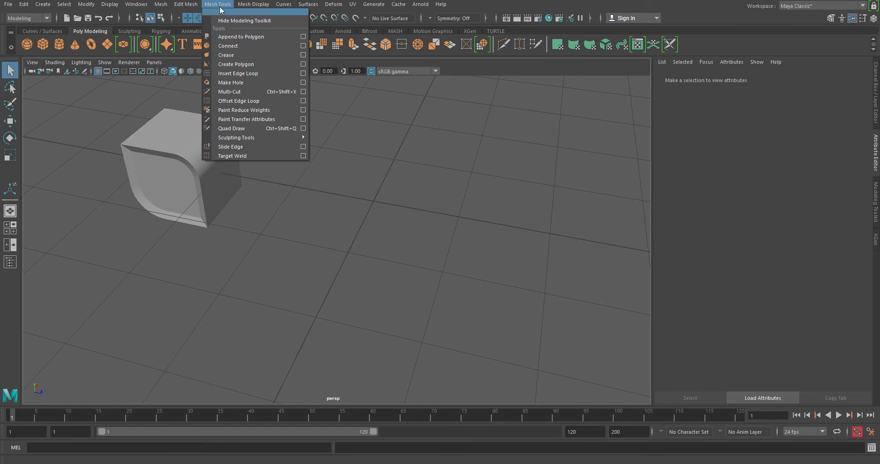
pyautogui.click(254, 64)
pyautogui.keyDown('alt'); pyautogui.moveTo(364, 237); pyautogui.dragTo(316, 236, button='middle'); pyautogui.keyUp('alt')
pyautogui.click(309, 304)
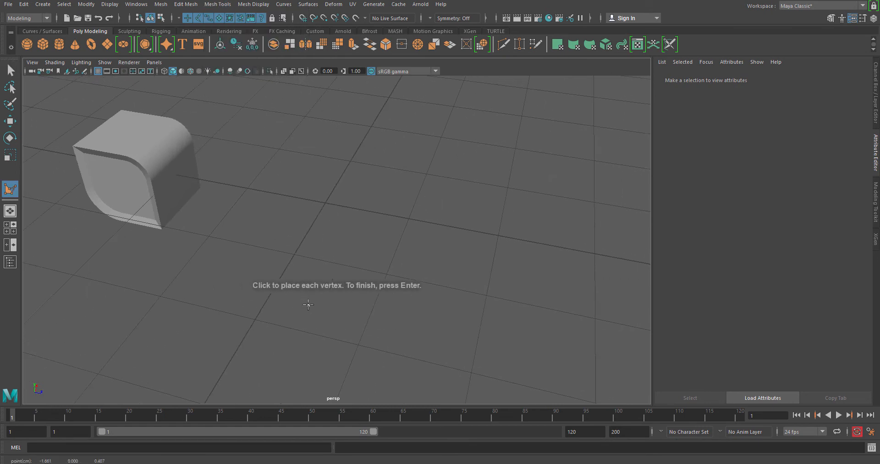
pyautogui.click(268, 263)
pyautogui.click(265, 178)
pyautogui.click(333, 152)
pyautogui.click(421, 132)
pyautogui.click(491, 193)
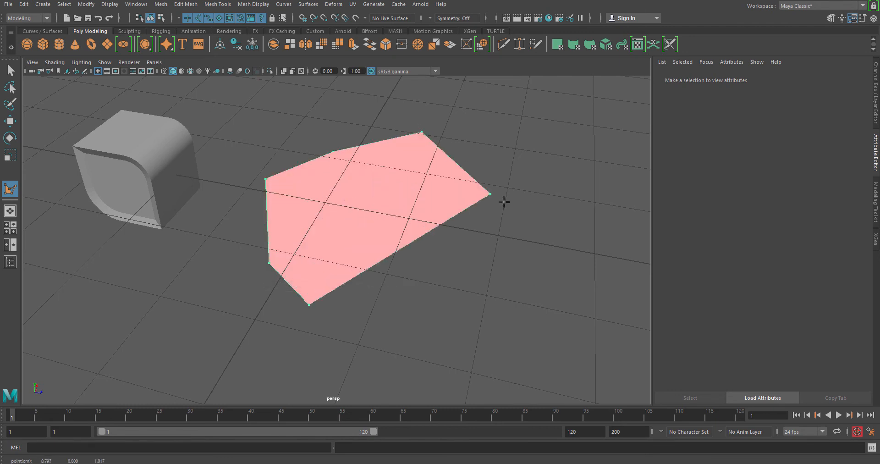
pyautogui.click(541, 268)
pyautogui.click(471, 310)
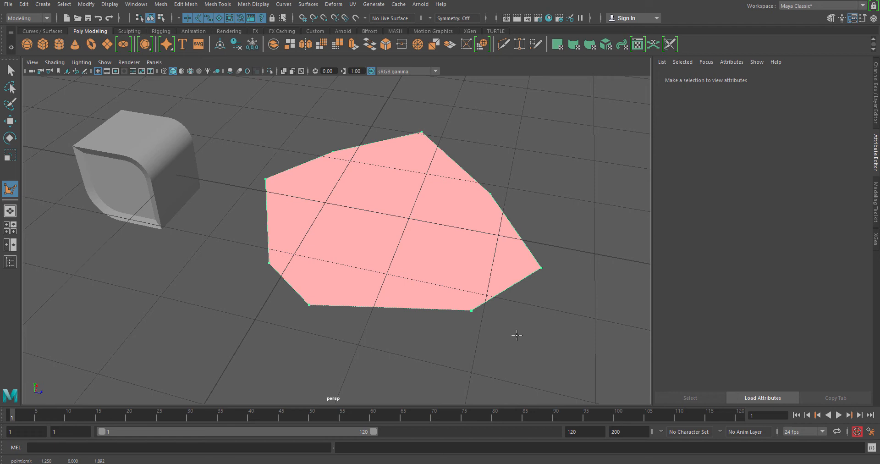
pyautogui.press('Return')
pyautogui.keyDown('alt'); pyautogui.moveTo(372, 133); pyautogui.dragTo(422, 249); pyautogui.keyUp('alt')
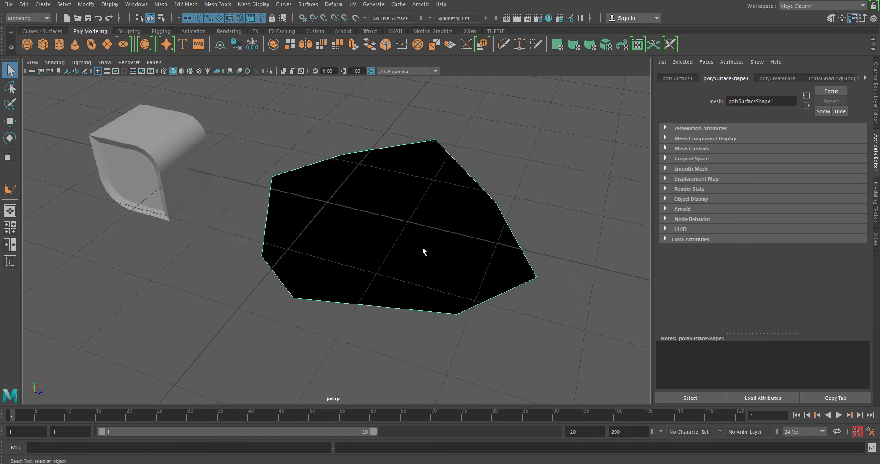
# Reverse the normals of the new polygon, deselect it, and check its shading from another angle.
pyautogui.click(352, 4)
pyautogui.moveTo(256, 8)
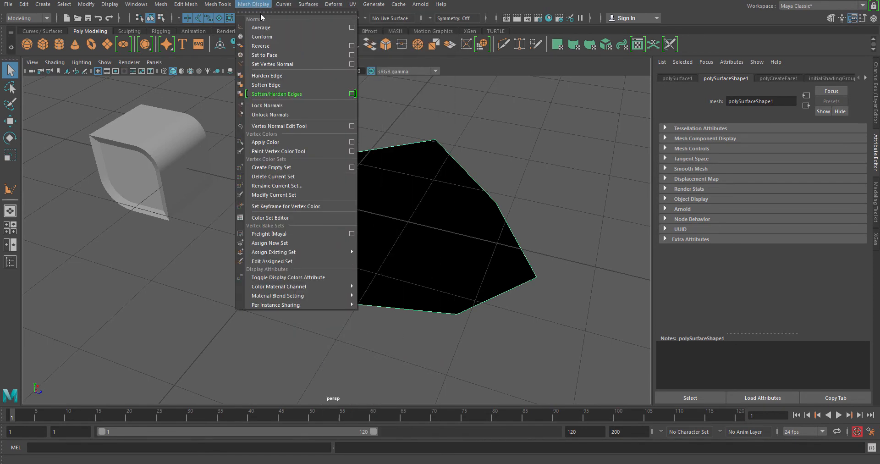
pyautogui.click(273, 46)
pyautogui.keyDown('alt'); pyautogui.moveTo(359, 222); pyautogui.dragTo(461, 232); pyautogui.keyUp('alt')
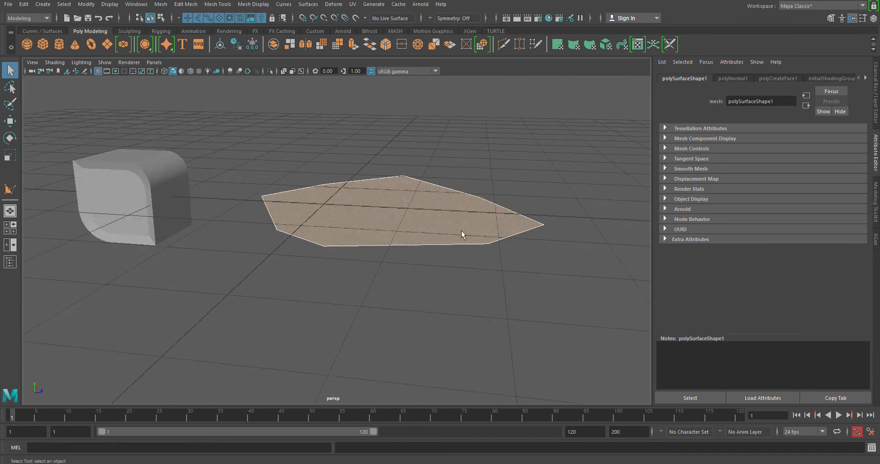
pyautogui.click(453, 285)
pyautogui.keyDown('alt'); pyautogui.moveTo(454, 284); pyautogui.dragTo(414, 215); pyautogui.keyUp('alt')
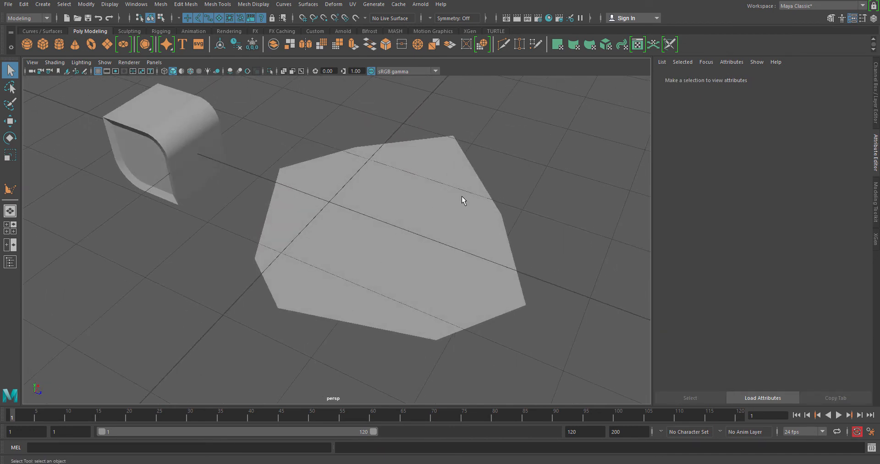
# In vertex mode, move the polygon's far corner vertex slightly inward to even out the outline.
pyautogui.moveTo(427, 211); pyautogui.dragTo(381, 207, button='right')
pyautogui.moveTo(437, 118); pyautogui.dragTo(413, 200)
pyautogui.press('w')
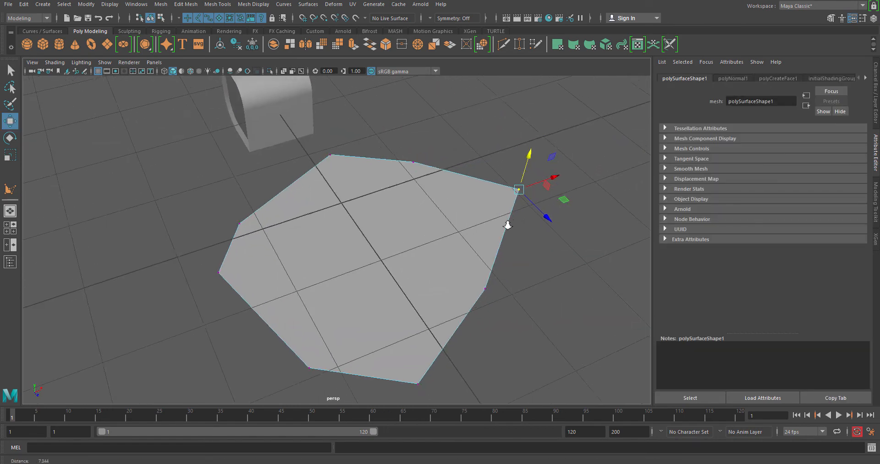
pyautogui.scroll(-1, 507, 223)
pyautogui.moveTo(539, 182); pyautogui.dragTo(506, 193)
pyautogui.keyDown('alt'); pyautogui.moveTo(411, 268); pyautogui.dragTo(401, 247); pyautogui.keyUp('alt')
# Reposition the near-side and end corner vertices to round the polygon's outline, and return to object mode.
pyautogui.click(305, 261)
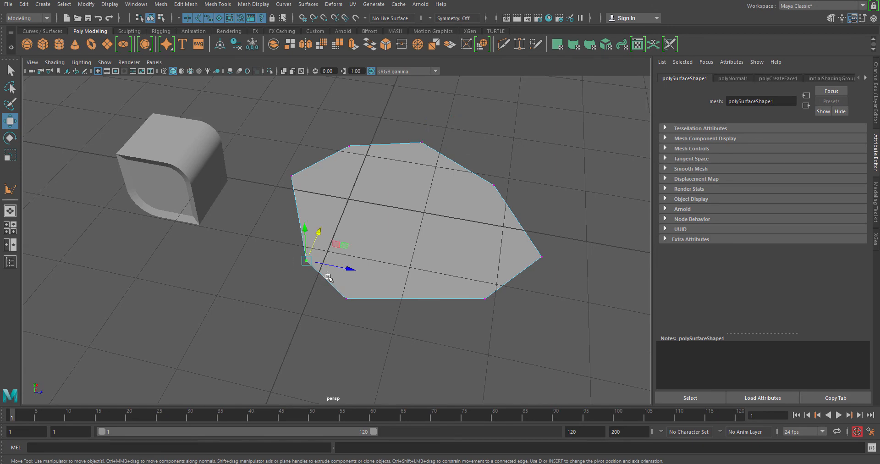
pyautogui.moveTo(330, 274)
pyautogui.keyDown('alt'); pyautogui.mouseDown()
pyautogui.moveTo(368, 281)
pyautogui.moveTo(347, 274)
pyautogui.mouseUp(); pyautogui.keyUp('alt')
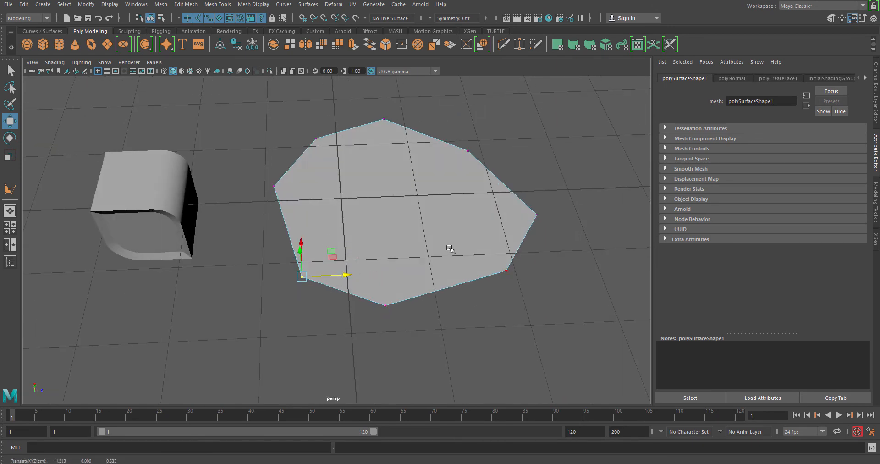
pyautogui.keyDown('alt'); pyautogui.moveTo(450, 248); pyautogui.dragTo(437, 259); pyautogui.keyUp('alt')
pyautogui.moveTo(518, 281); pyautogui.dragTo(560, 291)
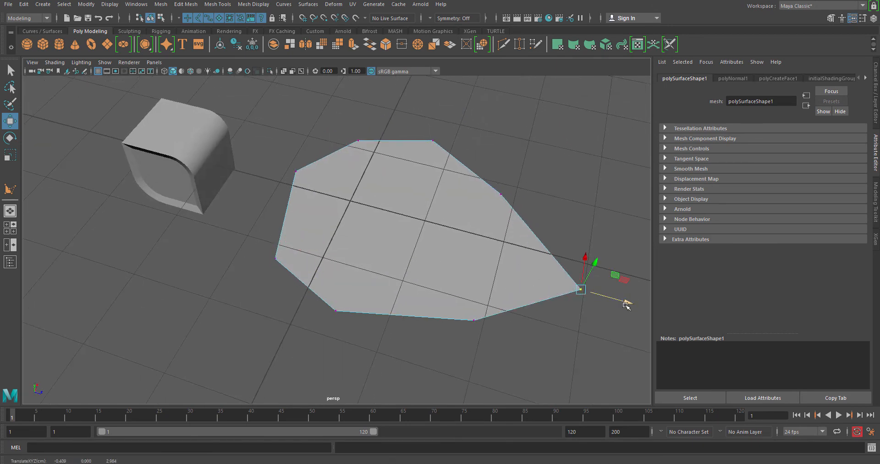
pyautogui.moveTo(625, 304); pyautogui.dragTo(566, 286)
pyautogui.keyDown('alt'); pyautogui.moveTo(400, 258); pyautogui.dragTo(342, 249); pyautogui.keyUp('alt')
pyautogui.press('F8')
pyautogui.keyDown('alt'); pyautogui.moveTo(410, 264); pyautogui.dragTo(391, 259); pyautogui.keyUp('alt')
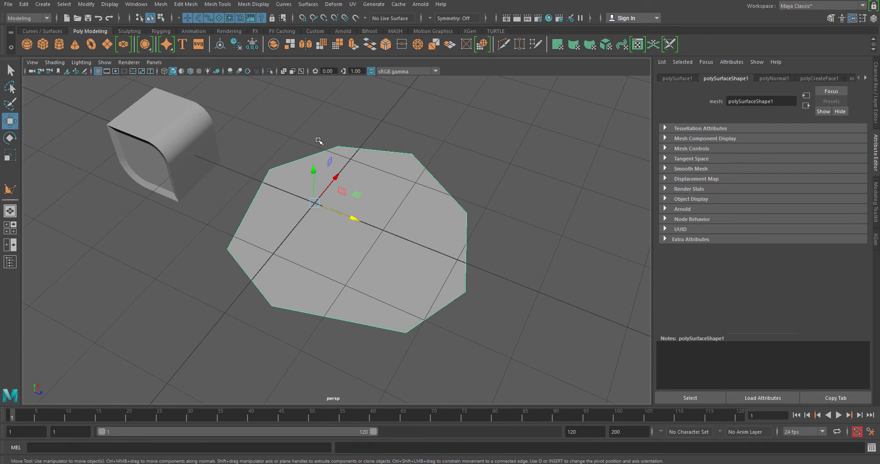
# Back in vertex mode, try adjusting the vertices at the polygon's end farthest from the rounded object, and undo the changes.
pyautogui.keyDown('alt'); pyautogui.moveTo(462, 288); pyautogui.dragTo(412, 220); pyautogui.keyUp('alt')
pyautogui.moveTo(391, 227); pyautogui.dragTo(305, 215, button='right')
pyautogui.keyDown('alt'); pyautogui.moveTo(419, 239); pyautogui.dragTo(426, 253); pyautogui.keyUp('alt')
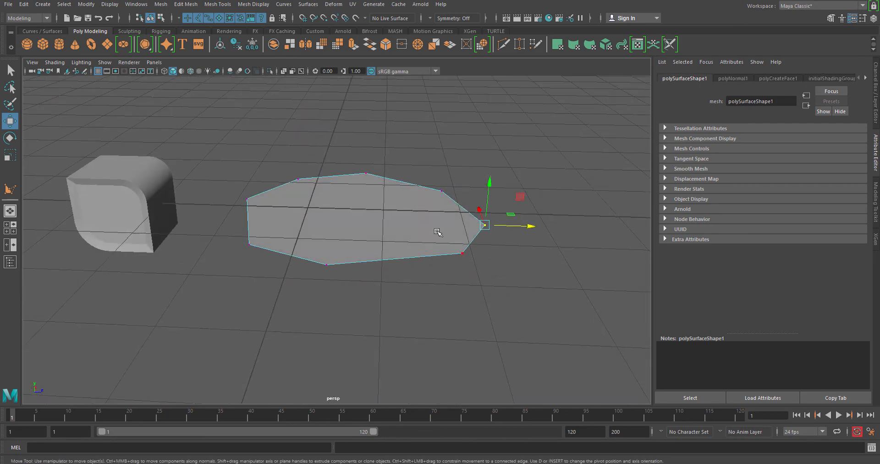
pyautogui.moveTo(444, 187); pyautogui.dragTo(507, 271)
pyautogui.hotkey('ctrl', 'z')
pyautogui.moveTo(537, 297); pyautogui.dragTo(320, 242)
pyautogui.keyDown('alt'); pyautogui.moveTo(320, 242); pyautogui.dragTo(466, 289, button='right'); pyautogui.keyUp('alt')
pyautogui.keyDown('alt'); pyautogui.moveTo(466, 288); pyautogui.dragTo(367, 303); pyautogui.keyUp('alt')
pyautogui.hotkey('ctrl', 'z')
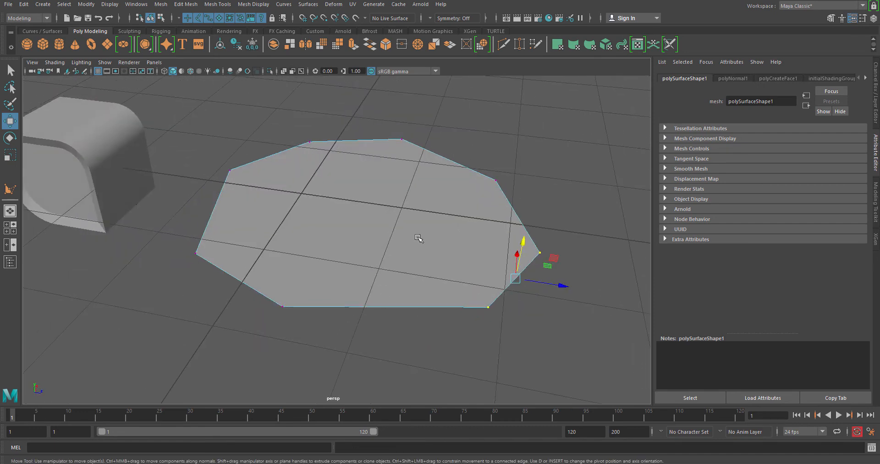
# Clear the vertex selection and examine the undivided eight-sided face from several angles.
pyautogui.keyDown('alt'); pyautogui.moveTo(418, 240); pyautogui.dragTo(417, 225, button='middle'); pyautogui.keyUp('alt')
pyautogui.keyDown('alt'); pyautogui.moveTo(417, 226); pyautogui.dragTo(385, 228, button='right'); pyautogui.keyUp('alt')
pyautogui.keyDown('alt'); pyautogui.moveTo(384, 227); pyautogui.dragTo(351, 280); pyautogui.keyUp('alt')
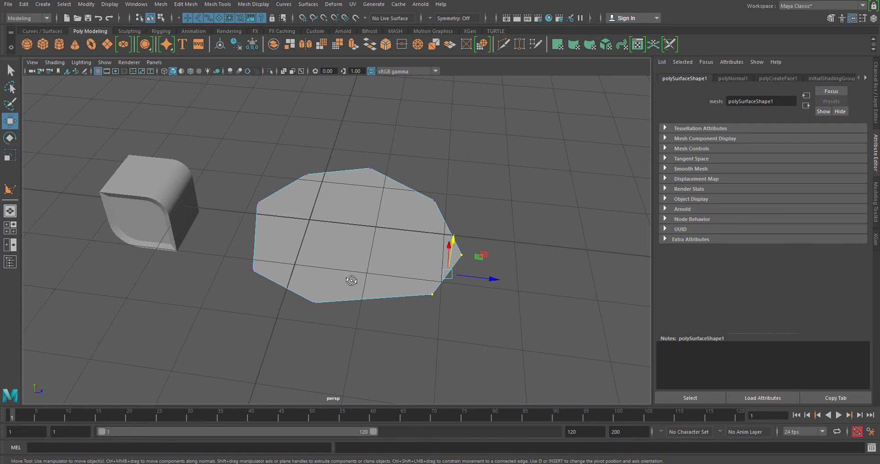
pyautogui.keyDown('alt'); pyautogui.moveTo(351, 280); pyautogui.dragTo(346, 254); pyautogui.keyUp('alt')
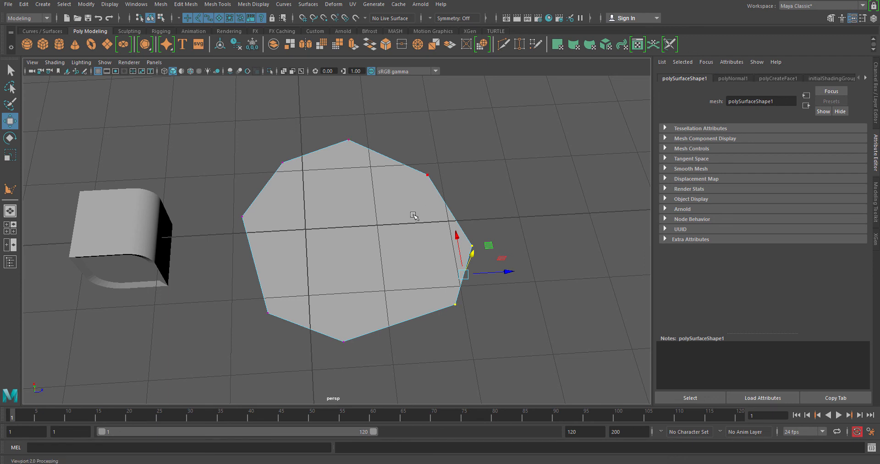
pyautogui.keyDown('alt'); pyautogui.moveTo(343, 276); pyautogui.dragTo(334, 270); pyautogui.keyUp('alt')
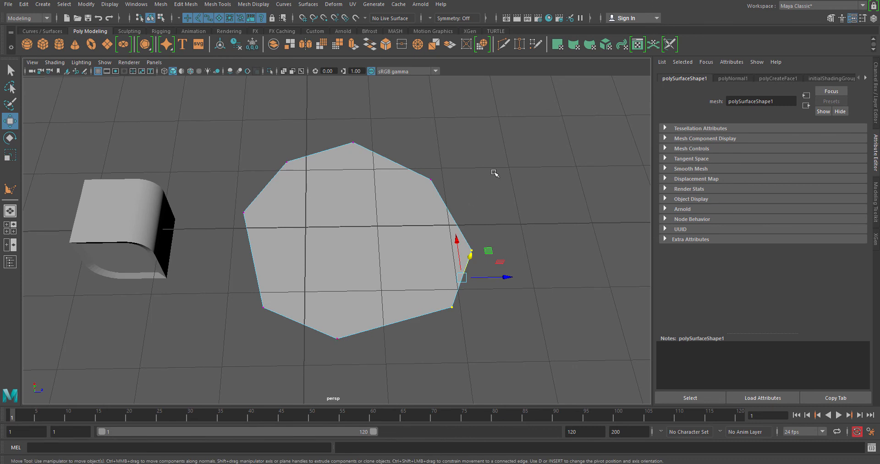
pyautogui.click(517, 169)
pyautogui.keyDown('alt'); pyautogui.moveTo(388, 260); pyautogui.dragTo(397, 257); pyautogui.keyUp('alt')
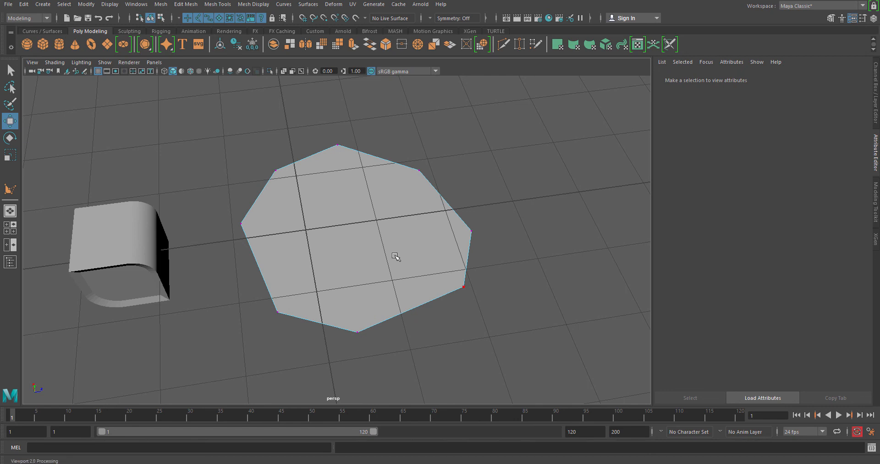
pyautogui.keyDown('alt'); pyautogui.moveTo(399, 255); pyautogui.dragTo(377, 277); pyautogui.keyUp('alt')
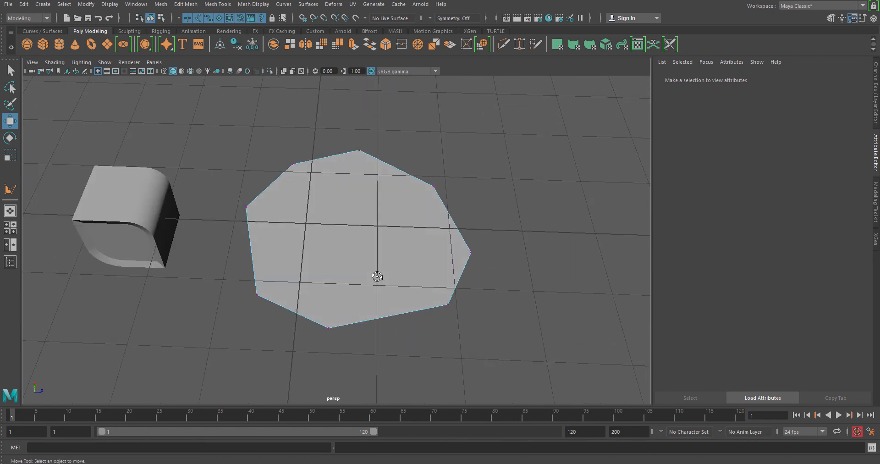
pyautogui.keyDown('alt'); pyautogui.moveTo(369, 279); pyautogui.dragTo(365, 279); pyautogui.keyUp('alt')
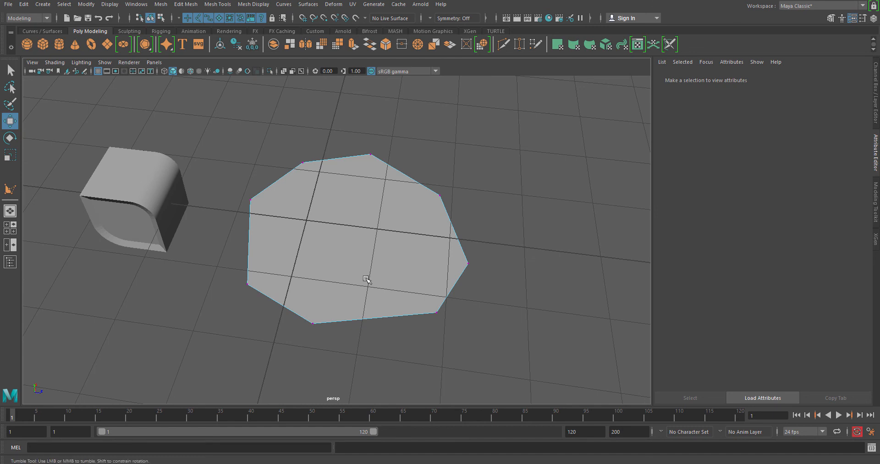
pyautogui.keyDown('alt'); pyautogui.moveTo(365, 278); pyautogui.dragTo(391, 265); pyautogui.keyUp('alt')
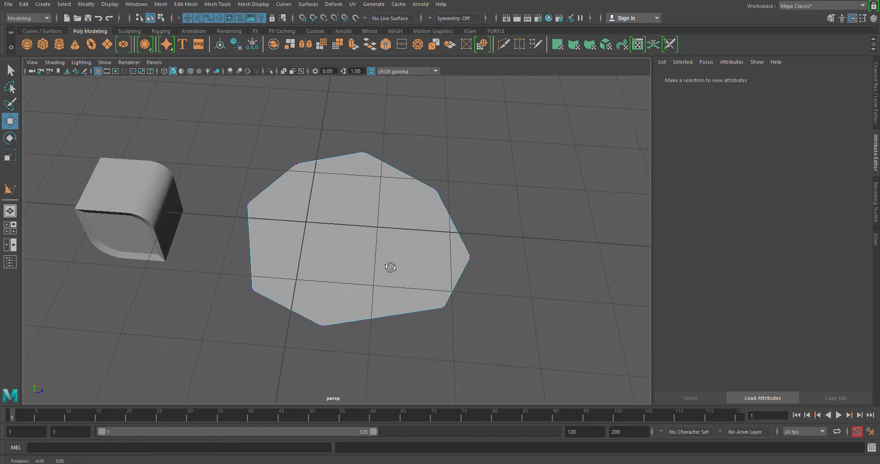
# Select the polygon as an object and use Multi-Cut to cut an edge between two opposite vertices.
pyautogui.click(362, 265)
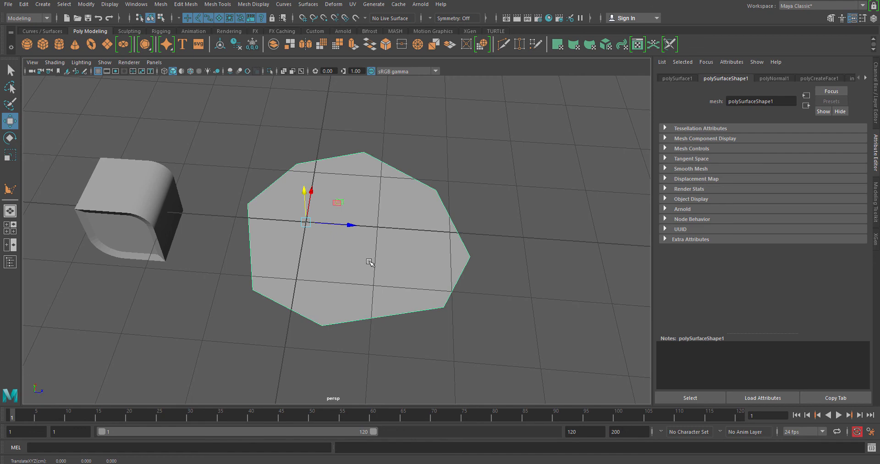
pyautogui.keyDown('alt'); pyautogui.moveTo(364, 268); pyautogui.dragTo(350, 225); pyautogui.keyUp('alt')
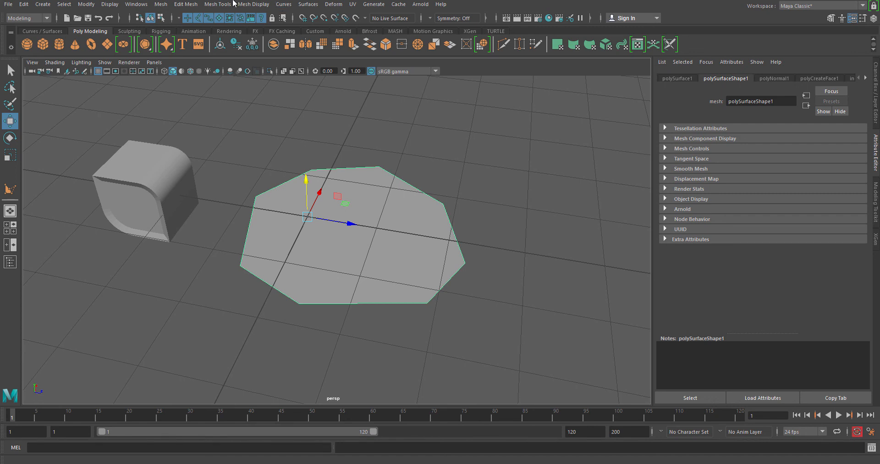
pyautogui.click(215, 6)
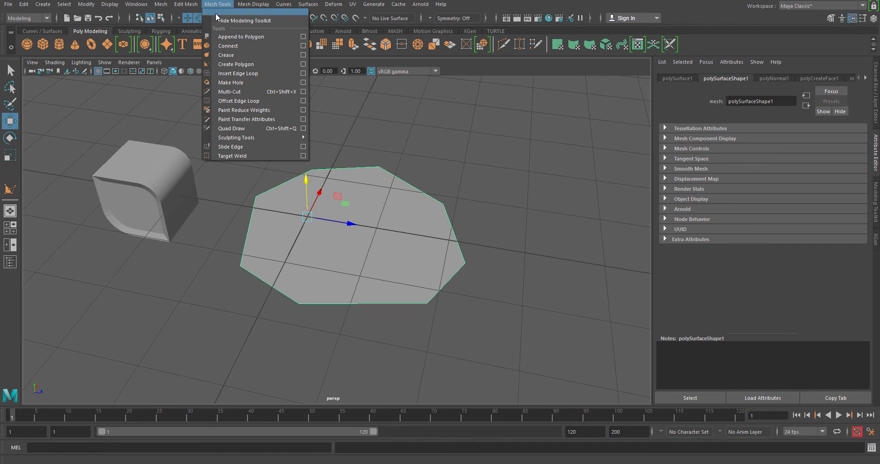
pyautogui.click(235, 92)
pyautogui.keyDown('alt'); pyautogui.moveTo(365, 236); pyautogui.dragTo(428, 198); pyautogui.keyUp('alt')
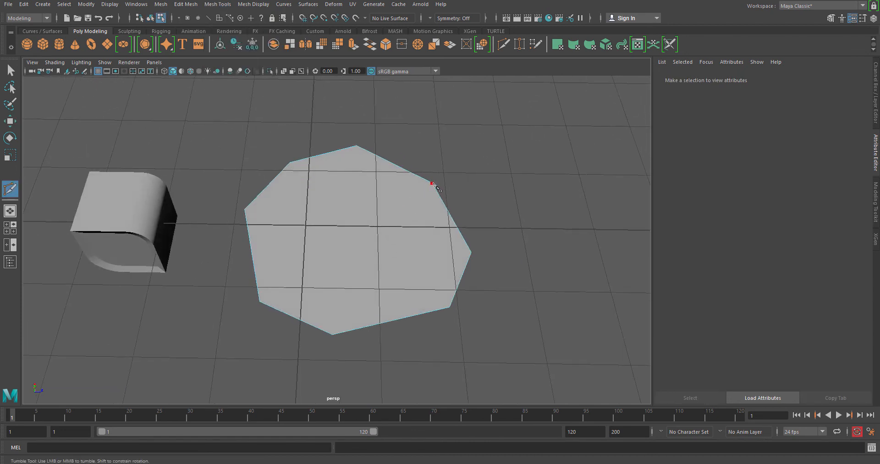
pyautogui.click(432, 183)
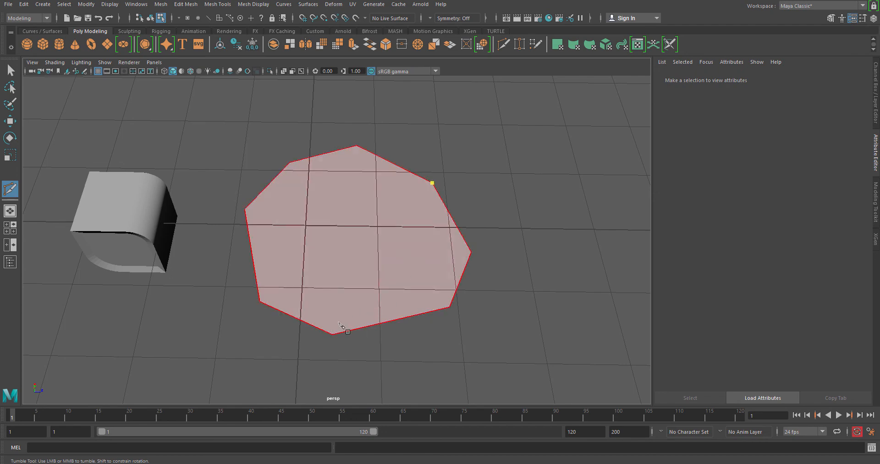
pyautogui.click(333, 335)
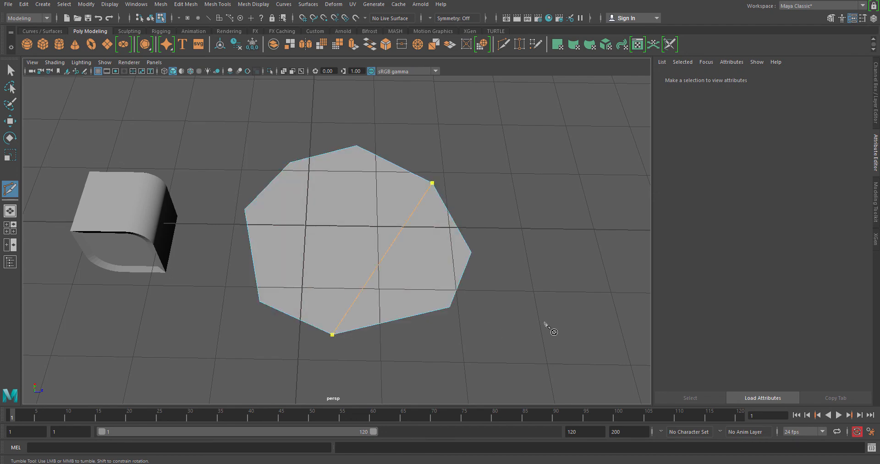
pyautogui.keyDown('alt'); pyautogui.moveTo(366, 302); pyautogui.dragTo(340, 195); pyautogui.keyUp('alt')
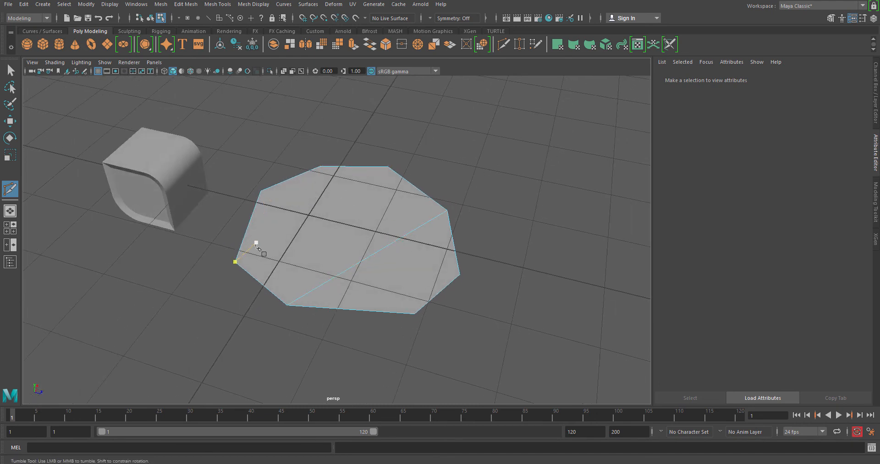
# Cut a second edge roughly parallel to the first between the adjacent pair of vertices, and leave Multi-Cut.
pyautogui.click(388, 167)
pyautogui.press('Return')
pyautogui.keyDown('alt'); pyautogui.moveTo(339, 246); pyautogui.dragTo(412, 253); pyautogui.keyUp('alt')
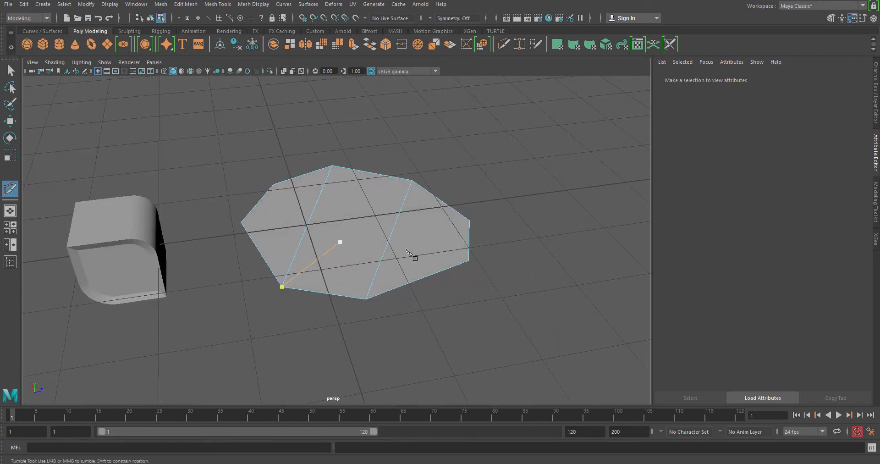
pyautogui.press('w')
# Reselect the polygon as an object and inspect the sections divided by the two cuts.
pyautogui.keyDown('alt'); pyautogui.moveTo(386, 316); pyautogui.dragTo(367, 212); pyautogui.keyUp('alt')
pyautogui.click(407, 263)
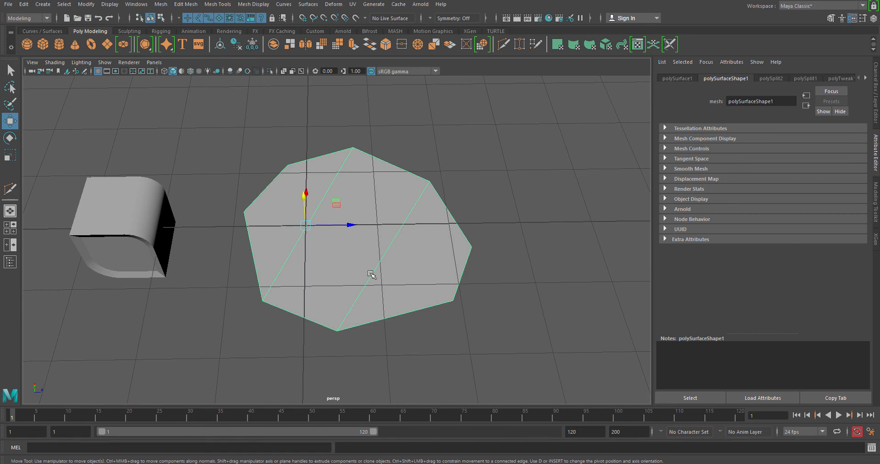
pyautogui.keyDown('alt'); pyautogui.moveTo(392, 250); pyautogui.dragTo(392, 222); pyautogui.keyUp('alt')
pyautogui.keyDown('alt'); pyautogui.moveTo(392, 221); pyautogui.dragTo(405, 259, button='right'); pyautogui.keyUp('alt')
pyautogui.keyDown('alt'); pyautogui.moveTo(421, 260); pyautogui.dragTo(425, 238, button='middle'); pyautogui.keyUp('alt')
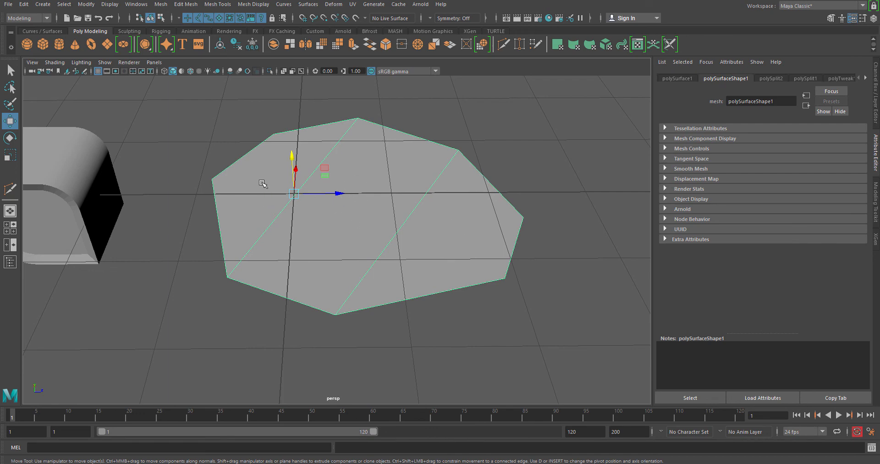
pyautogui.keyDown('alt'); pyautogui.moveTo(242, 196); pyautogui.dragTo(239, 211); pyautogui.keyUp('alt')
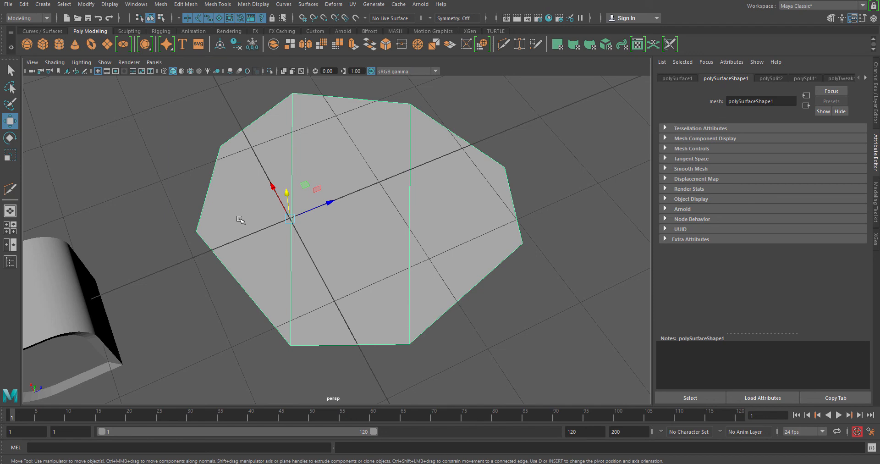
pyautogui.keyDown('alt'); pyautogui.moveTo(323, 247); pyautogui.dragTo(287, 232); pyautogui.keyUp('alt')
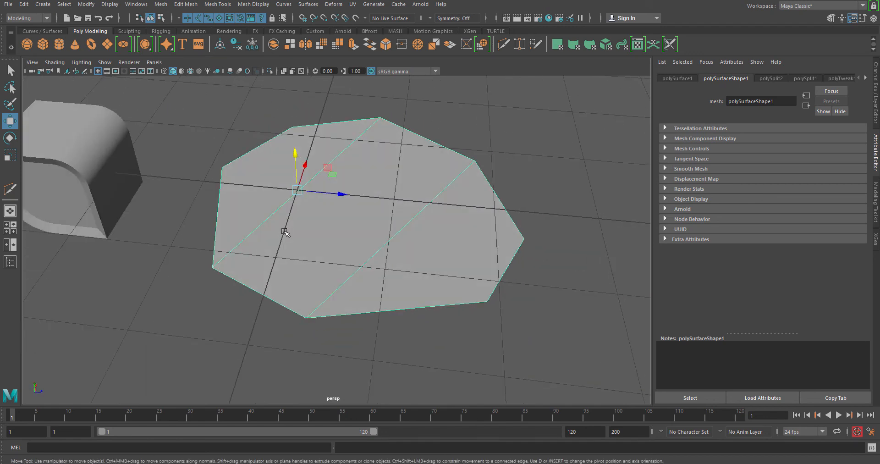
# Examine the divided polygon from several angles beside the bevelled cube, comparing it deselected and reselected as an object.
pyautogui.keyDown('alt'); pyautogui.moveTo(284, 232); pyautogui.dragTo(326, 263); pyautogui.keyUp('alt')
pyautogui.keyDown('alt'); pyautogui.moveTo(346, 240); pyautogui.dragTo(483, 242, button='middle'); pyautogui.keyUp('alt')
pyautogui.keyDown('alt'); pyautogui.moveTo(483, 241); pyautogui.dragTo(452, 237, button='right'); pyautogui.keyUp('alt')
pyautogui.keyDown('alt'); pyautogui.moveTo(460, 231); pyautogui.dragTo(414, 241, button='middle'); pyautogui.keyUp('alt')
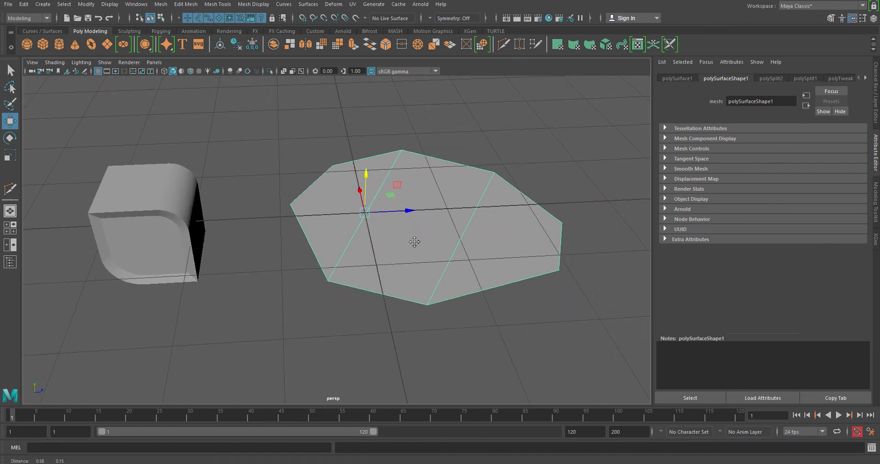
pyautogui.keyDown('alt'); pyautogui.moveTo(414, 241); pyautogui.dragTo(401, 262); pyautogui.keyUp('alt')
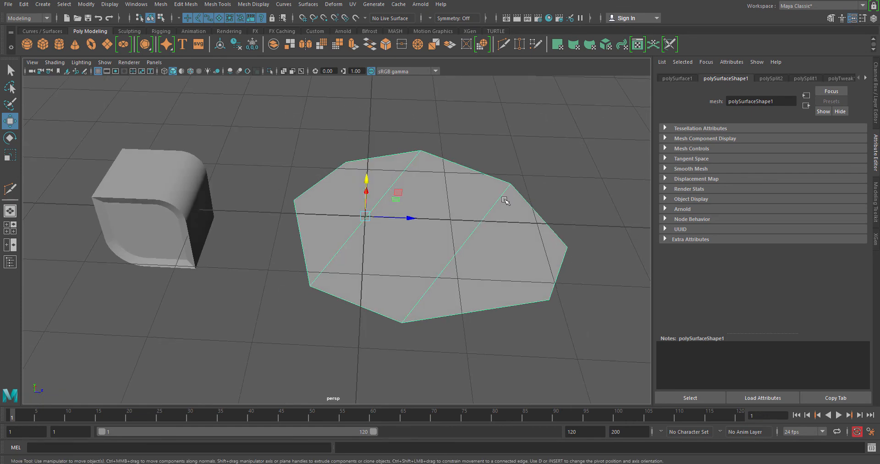
pyautogui.keyDown('alt'); pyautogui.moveTo(505, 230); pyautogui.dragTo(457, 208, button='middle'); pyautogui.keyUp('alt')
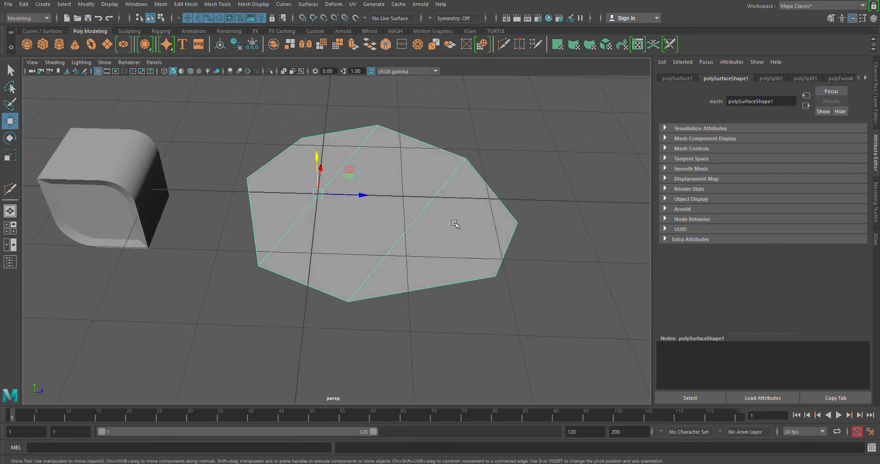
pyautogui.click(537, 181)
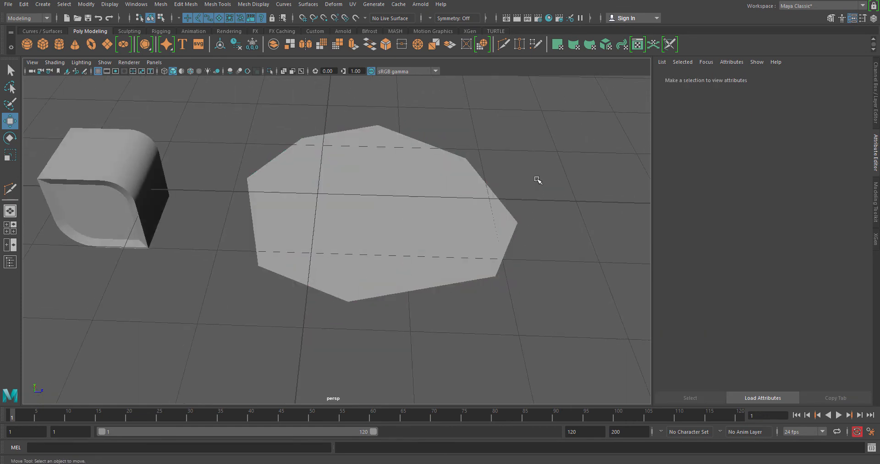
pyautogui.click(394, 200)
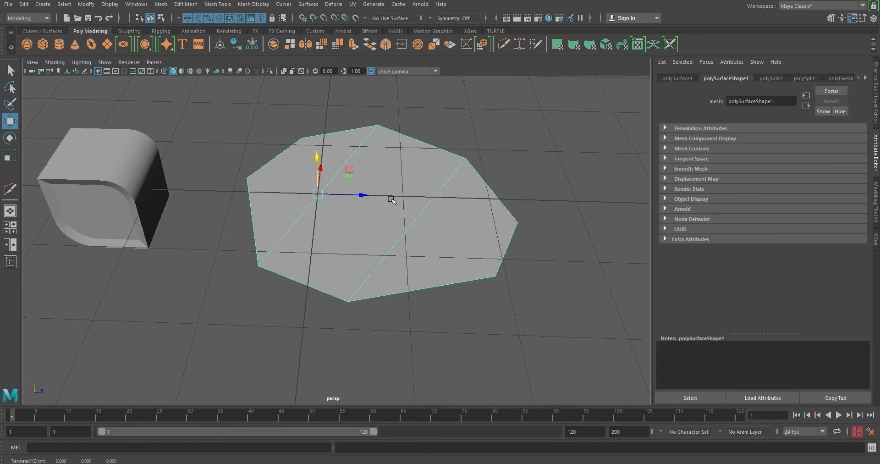
pyautogui.keyDown('alt'); pyautogui.moveTo(318, 228); pyautogui.dragTo(379, 279); pyautogui.keyUp('alt')
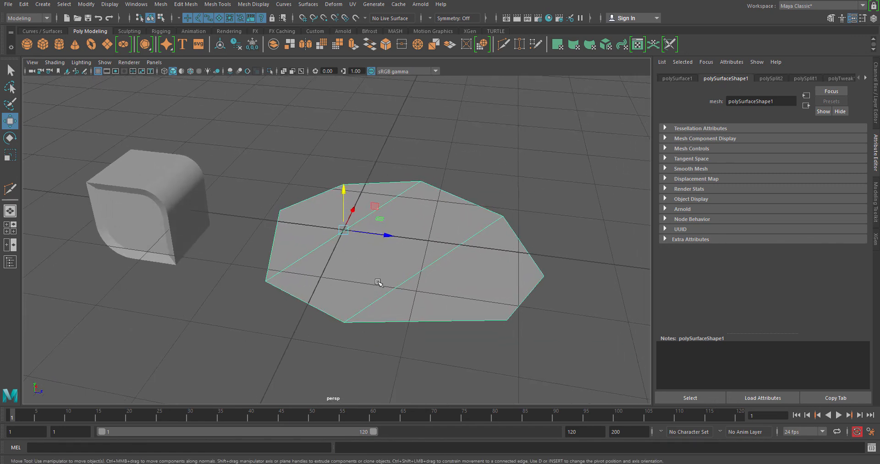